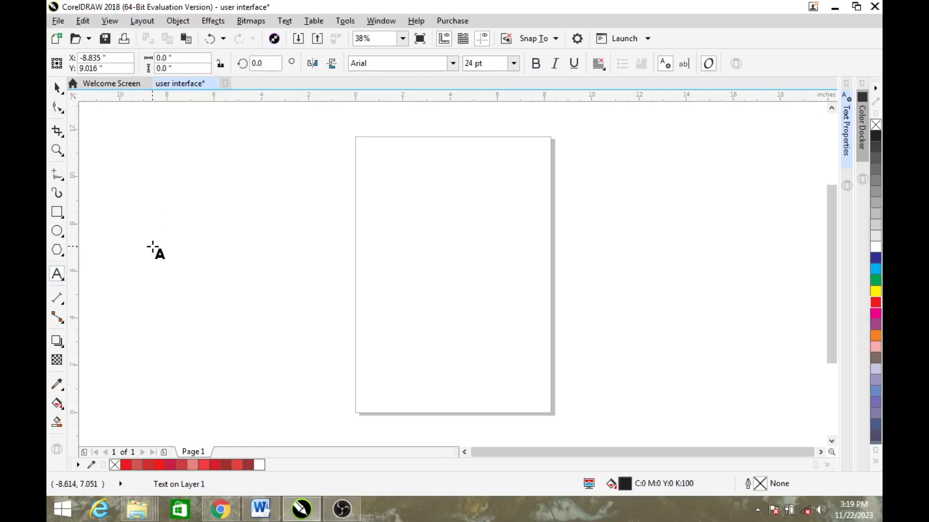
Step: Write the artistic text "day 4: color pallete and gradients" to the left of the page and convert it to uppercase
type("day 4")
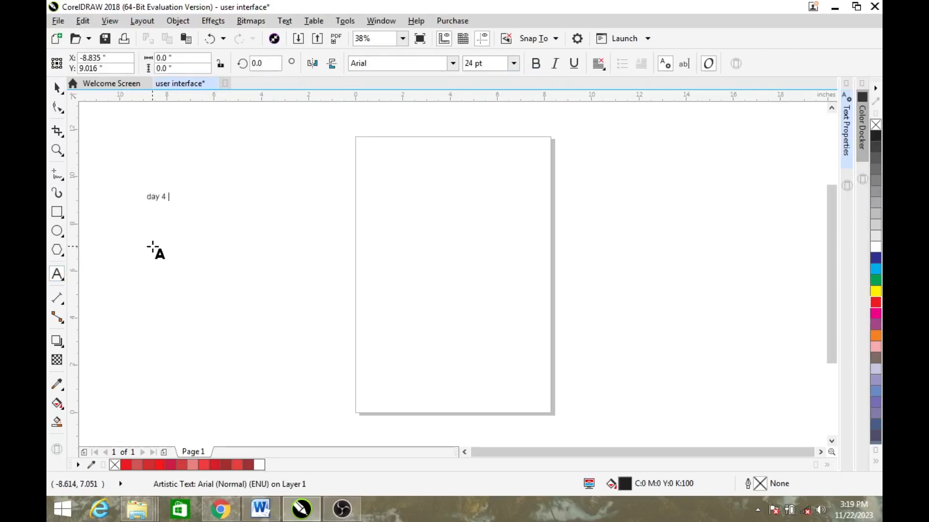
key("BackSpace")
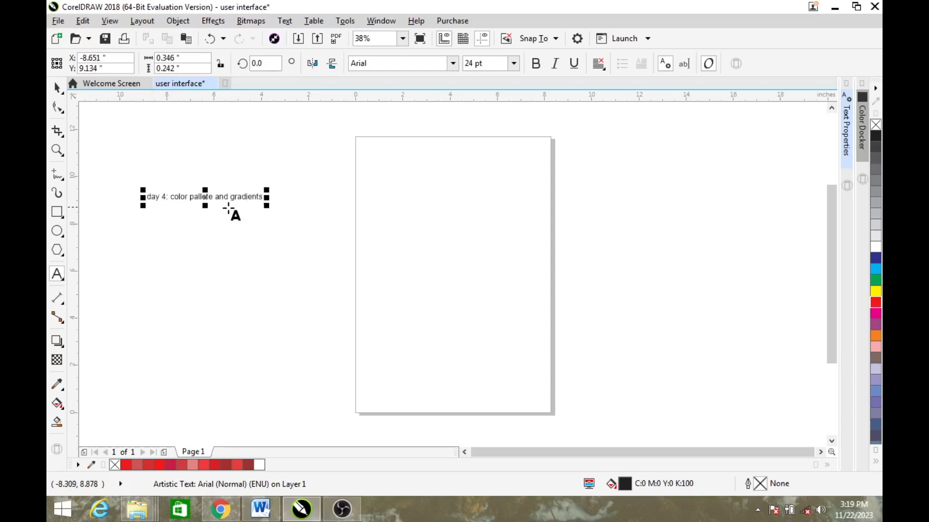
left_click_drag(264, 199, 139, 199)
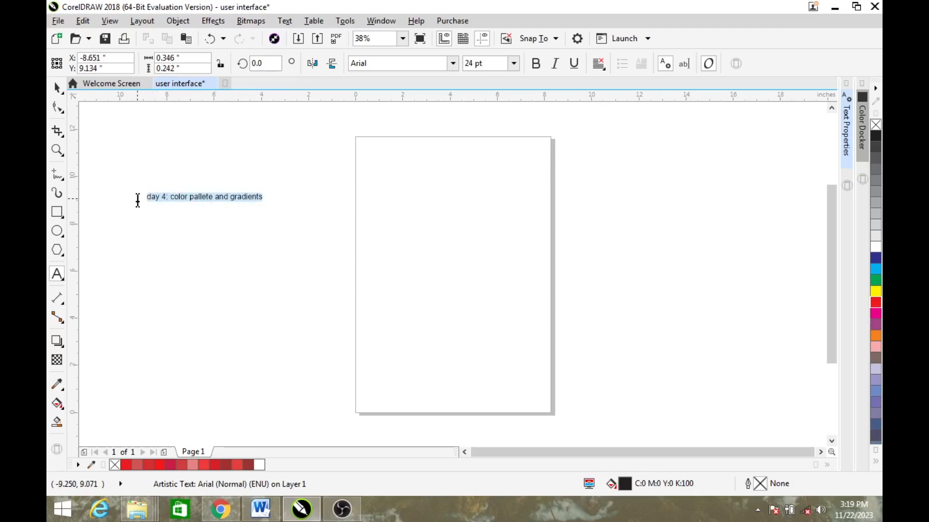
left_click(282, 21)
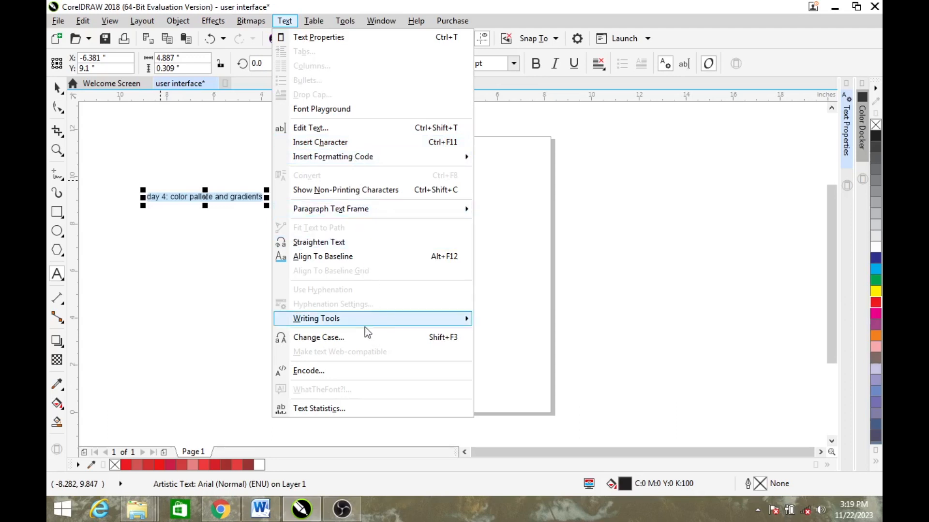
left_click(353, 338)
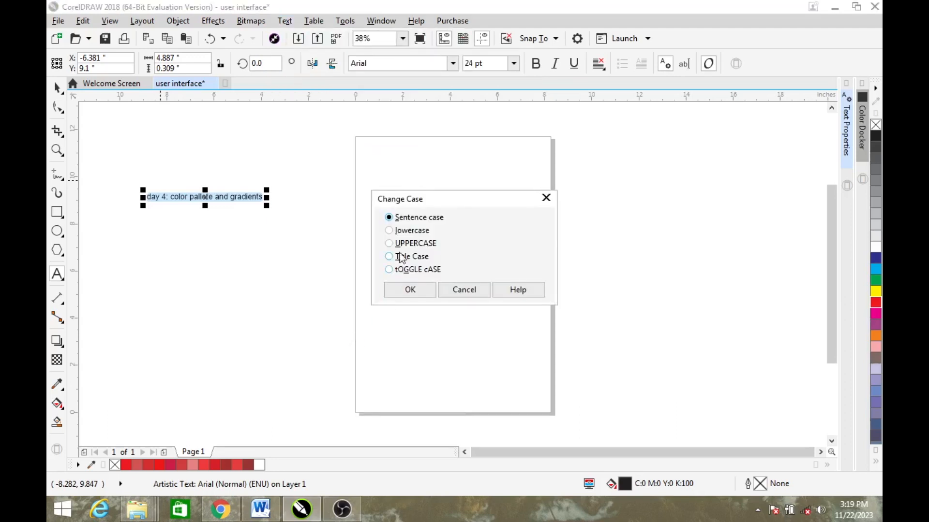
left_click(406, 293)
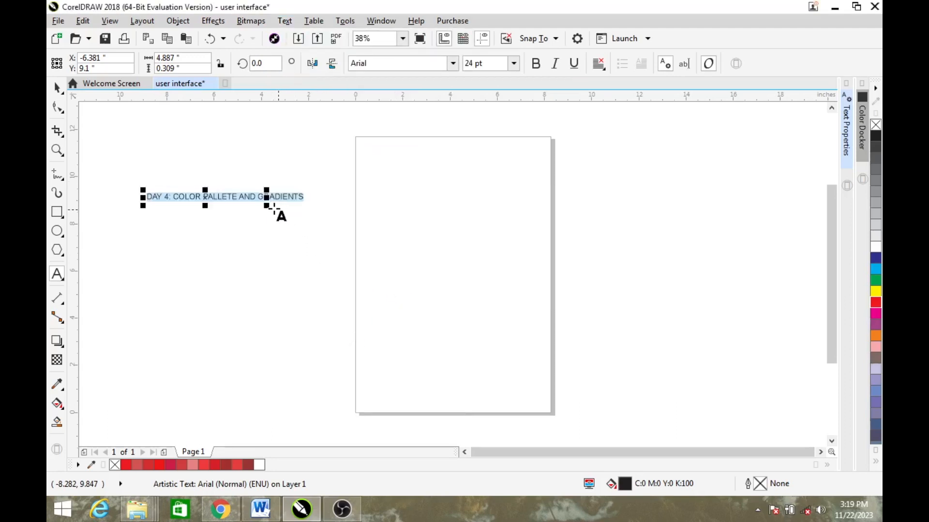
Step: Enlarge the heading to about 37.9 pt and move it up, level with the page's upper edge
left_click_drag(266, 208, 325, 234)
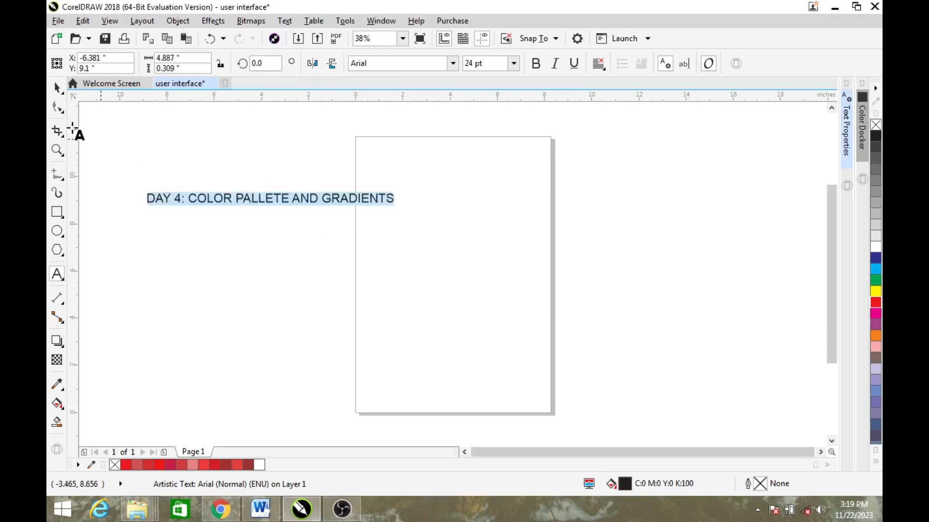
left_click_drag(271, 202, 220, 140)
left_click(280, 188)
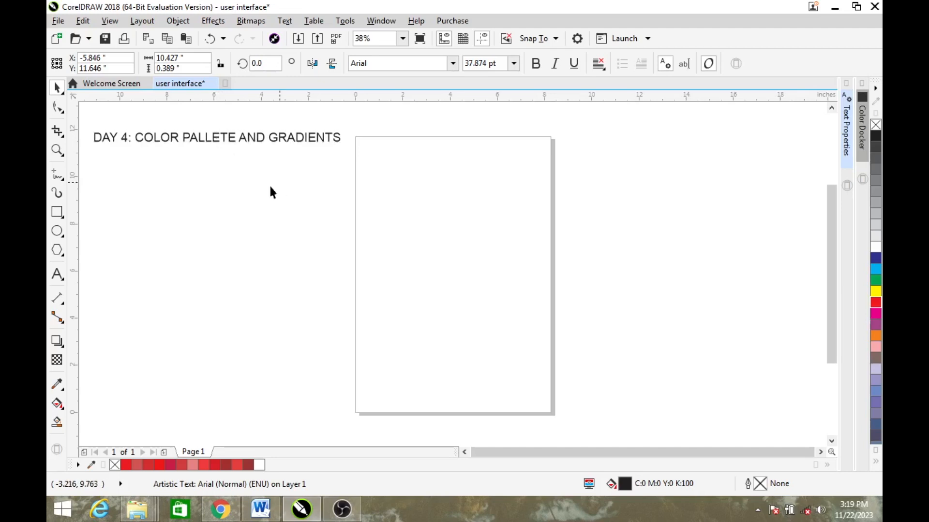
Step: Draw a rectangle about 5.3 × 1.5 inches beneath the heading and shift the heading slightly down toward the page
left_click(56, 212)
left_click_drag(120, 210, 245, 246)
key("space")
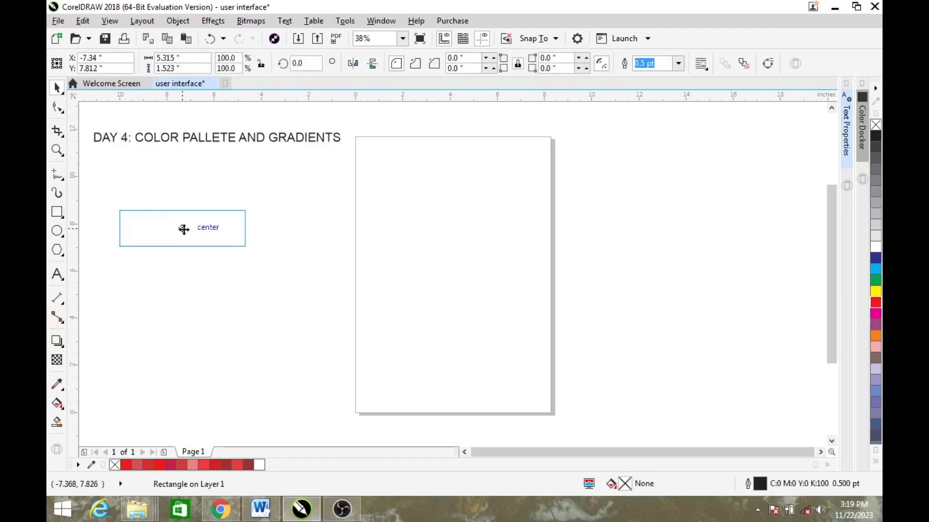
left_click(204, 224)
left_click(202, 230)
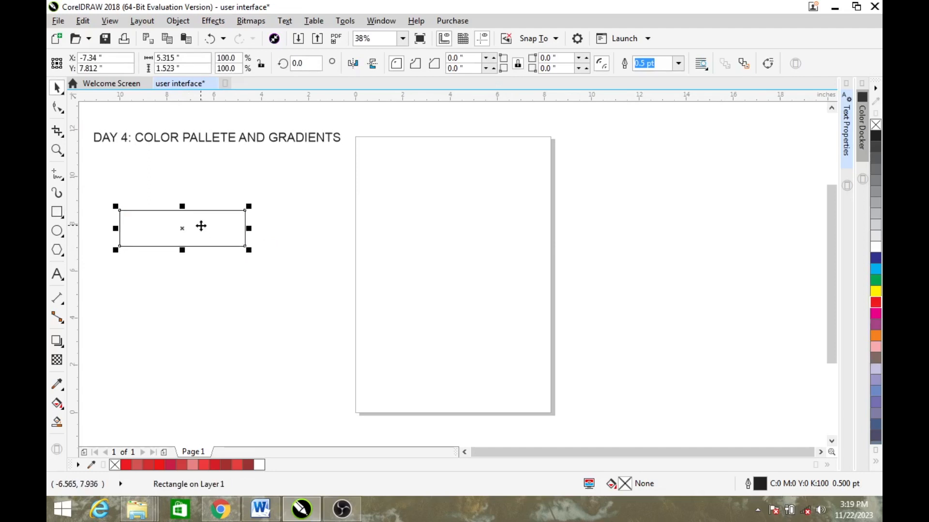
left_click_drag(227, 139, 243, 148)
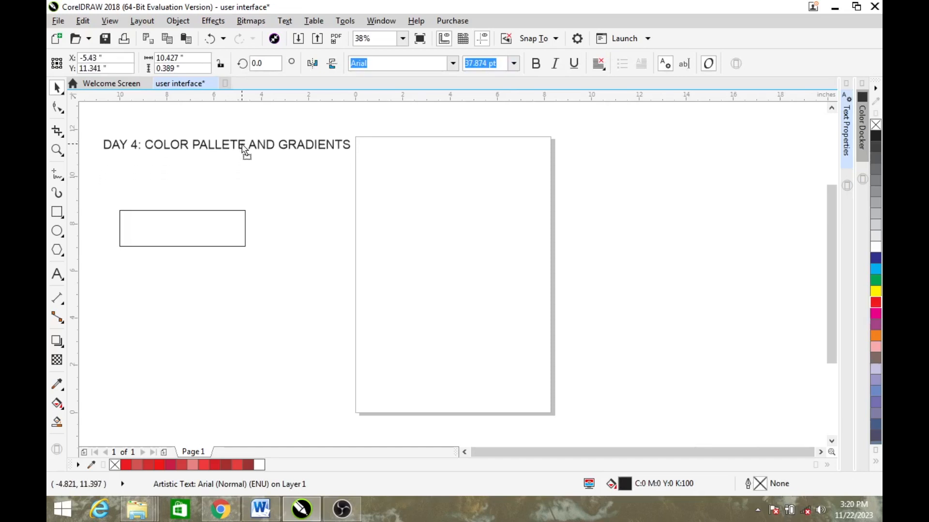
Step: Add the artistic text "right click to drag then right" below the rectangle
left_click(57, 274)
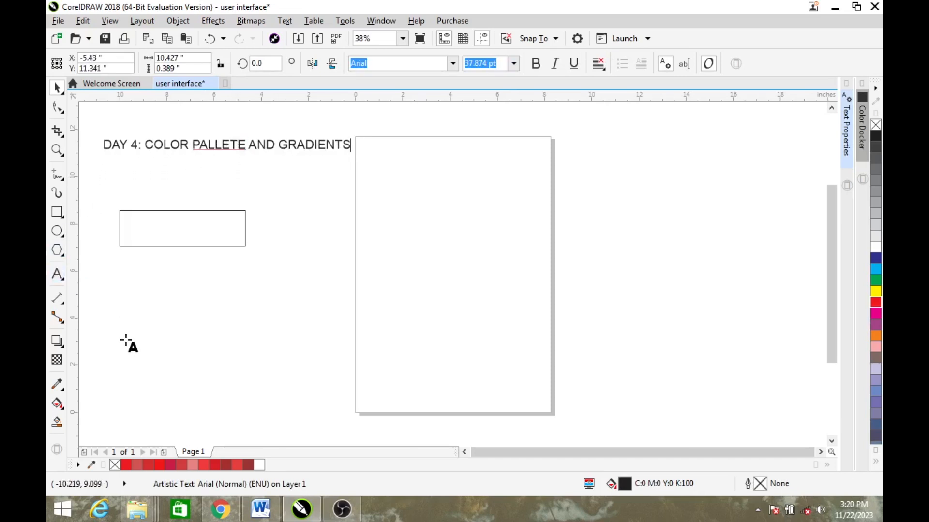
left_click(131, 341)
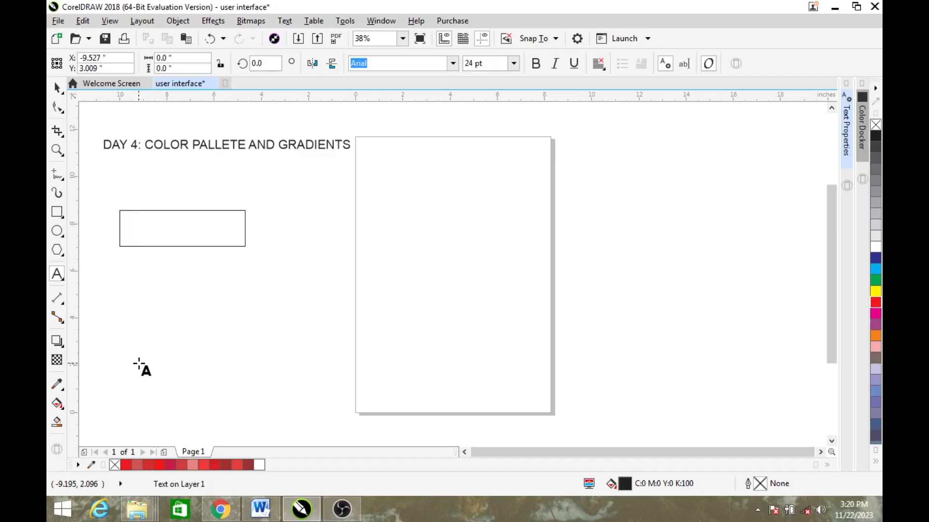
type("right click")
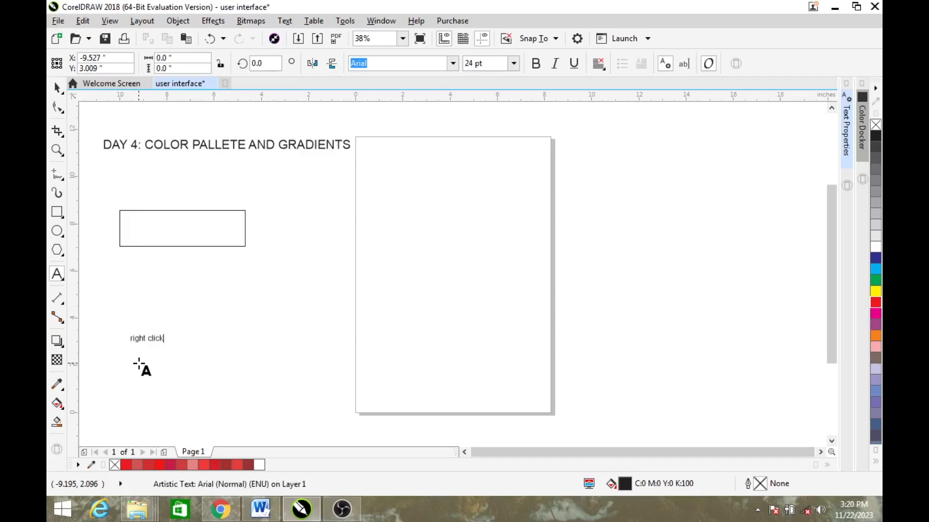
type(" to drag then right")
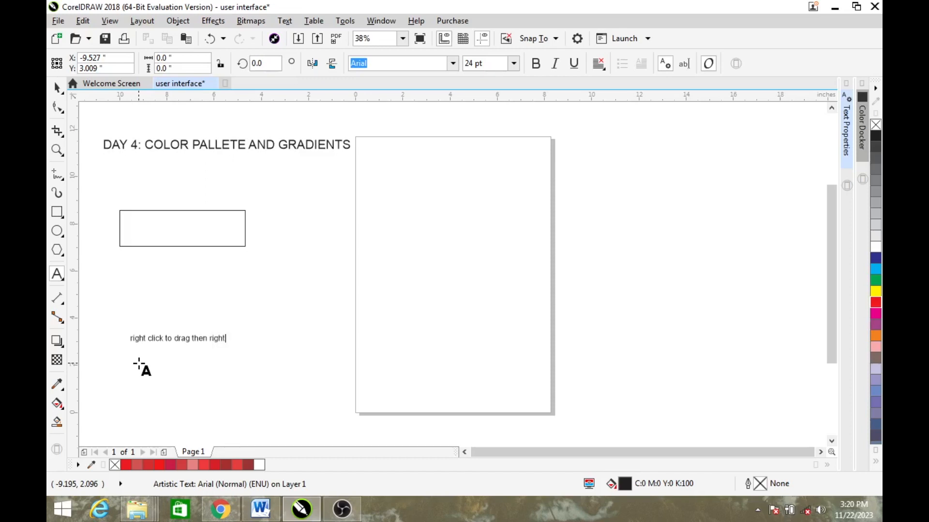
Step: Replace the first word of the instruction text with "left"
left_click(145, 341)
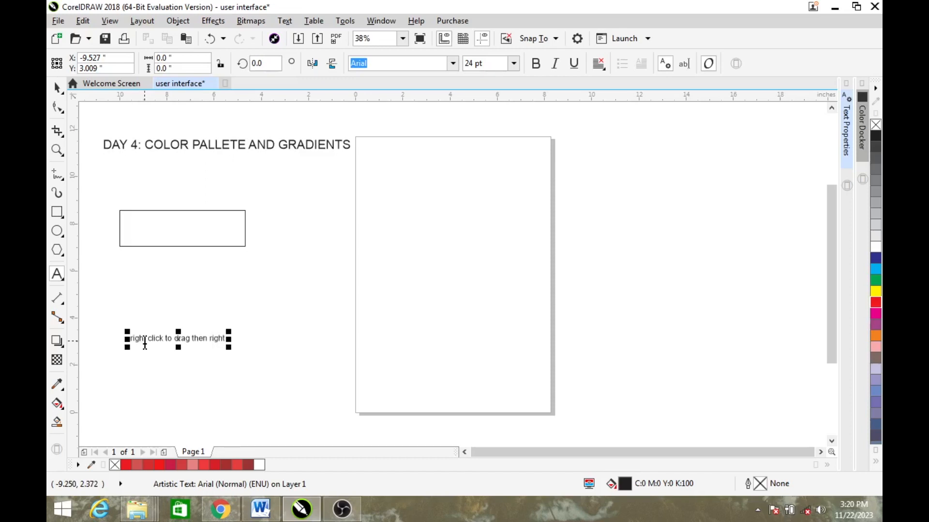
left_click_drag(147, 341, 127, 338)
key("BackSpace")
type("Left")
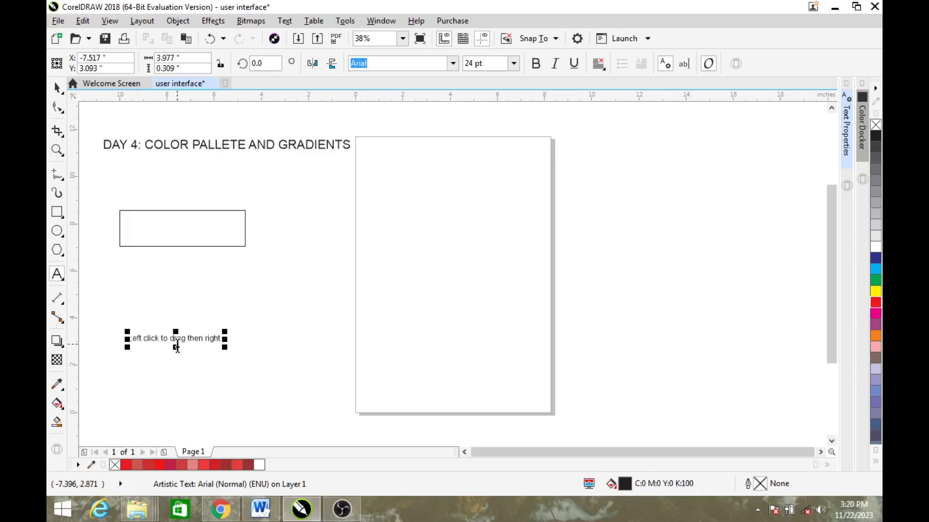
left_click(135, 341)
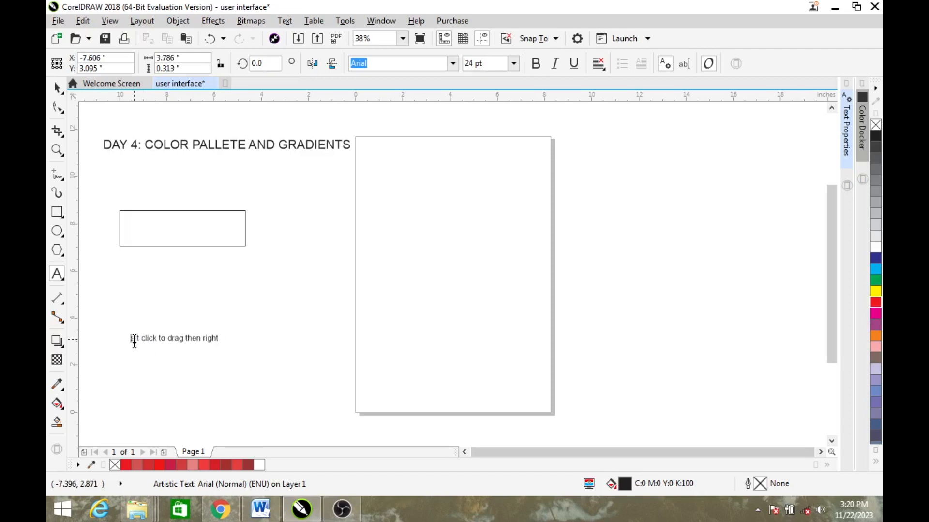
Step: Complete the instruction text by adding "when dropping to duplicate" at its end
left_click(221, 338)
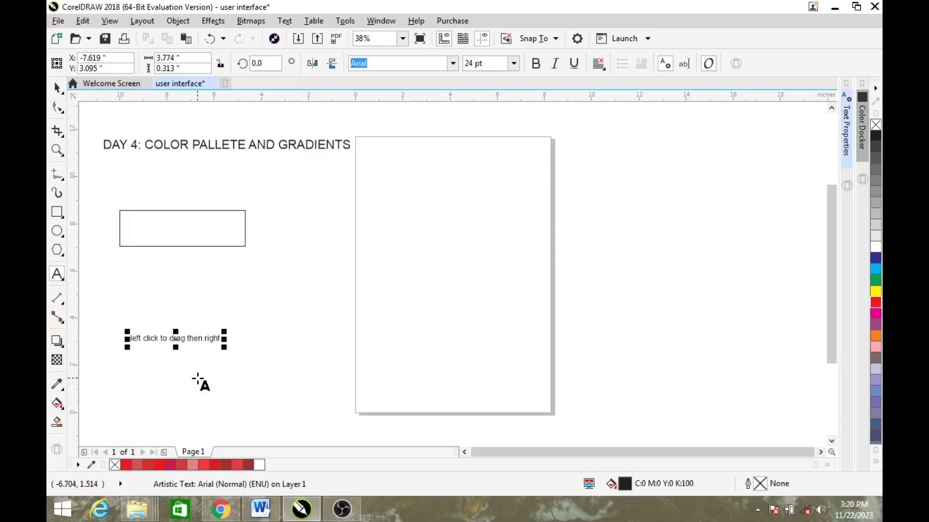
type("when dropping to d")
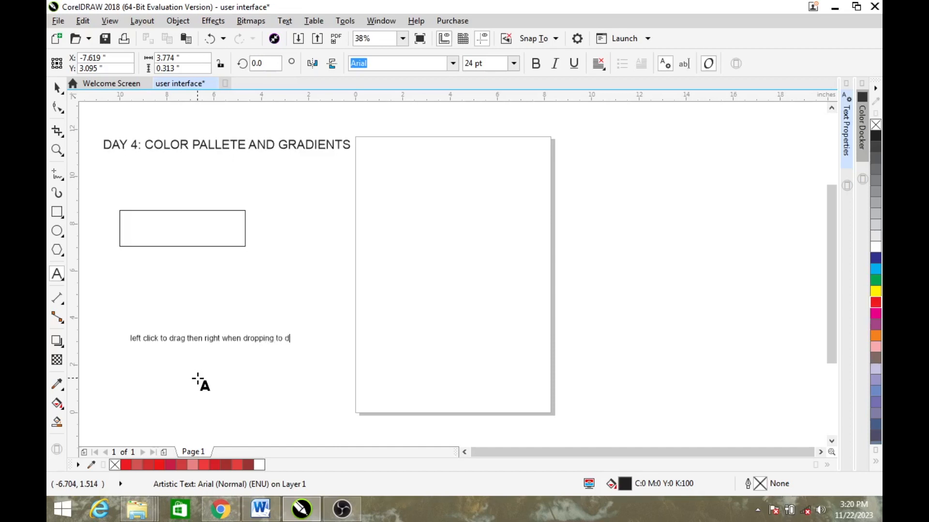
type("cate")
key("ctrl+space")
Step: Set the instruction text in Tw Cen MT Condensed Extra Bold, enlarge it to about 72.5 pt and place it across the page's lower part
left_click(454, 63)
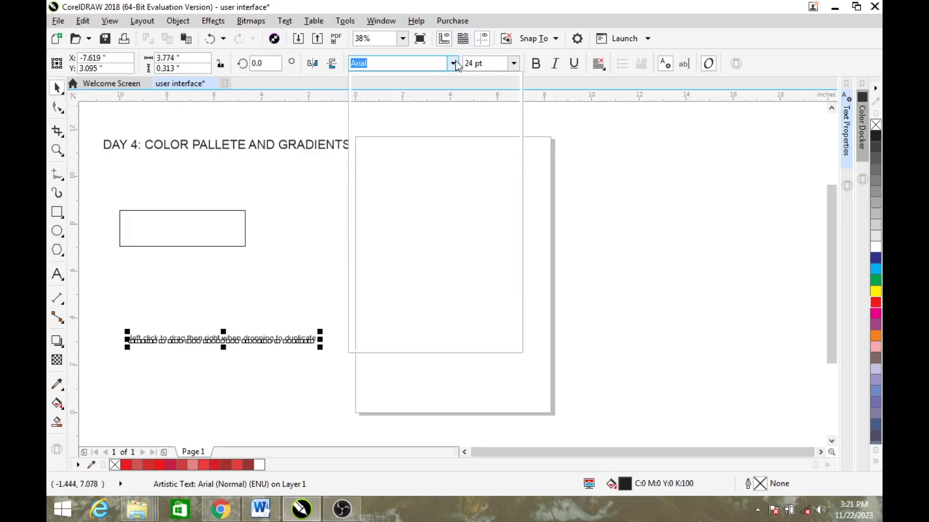
left_click(411, 95)
left_click_drag(297, 333, 562, 276)
left_click_drag(469, 329, 473, 383)
Step: Duplicate the rectangle twice, placing one copy on the page and one just below the original
left_click(166, 231)
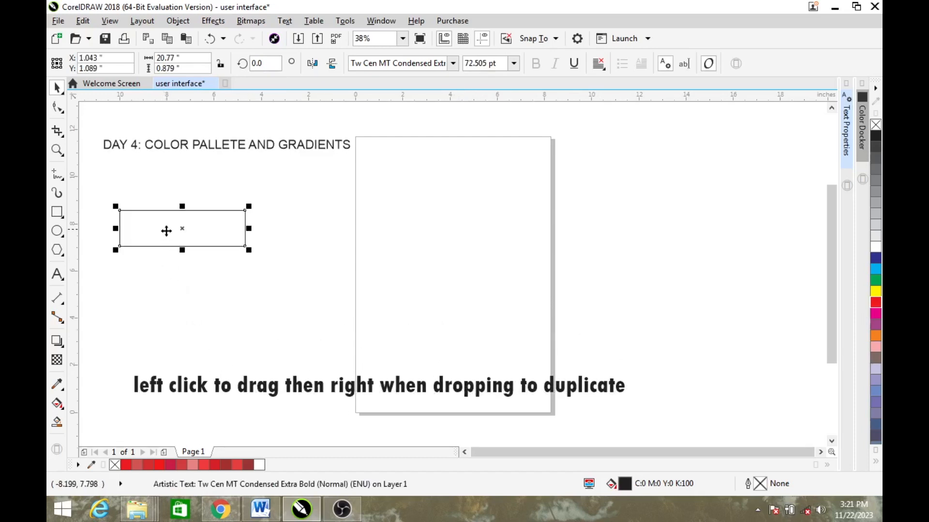
left_click_drag(186, 230, 445, 224)
right_click(445, 223)
left_click(191, 244)
left_click_drag(187, 232, 236, 292)
right_click(236, 292)
Step: Stretch the original rectangle upward and reshape the copy on the page to about 2.5 × 3.7 inches
left_click(165, 216)
left_click(183, 167)
left_click_drag(181, 195, 188, 151)
left_click(378, 221)
left_click_drag(378, 221, 478, 290)
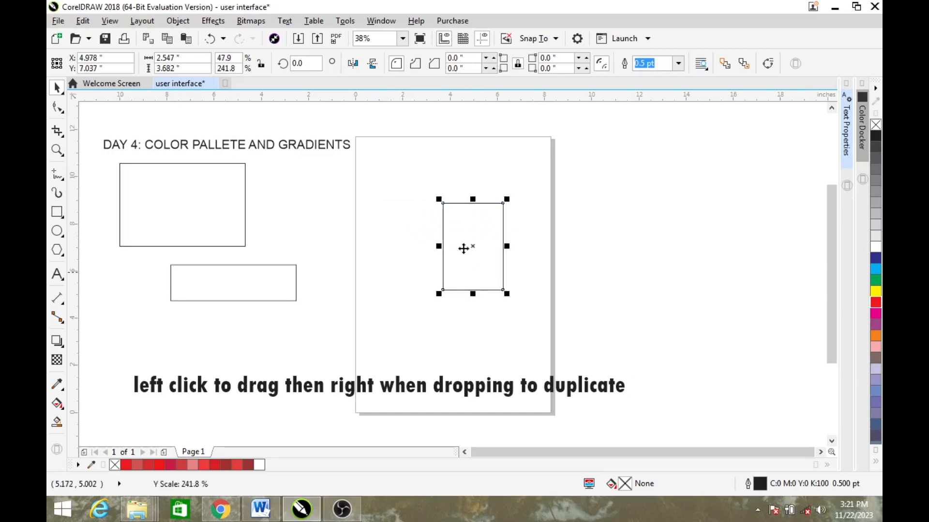
Step: Move the tall rectangle into the empty area right of the page and the small wide rectangle onto the page
left_click_drag(473, 245, 610, 251)
left_click_drag(276, 289, 413, 286)
Step: Duplicate the wide rectangle on the page and reshape one into an upright bar about 1.5 × 4 inches below the other
right_click(469, 242)
left_click_drag(404, 241, 442, 299)
left_click(468, 204)
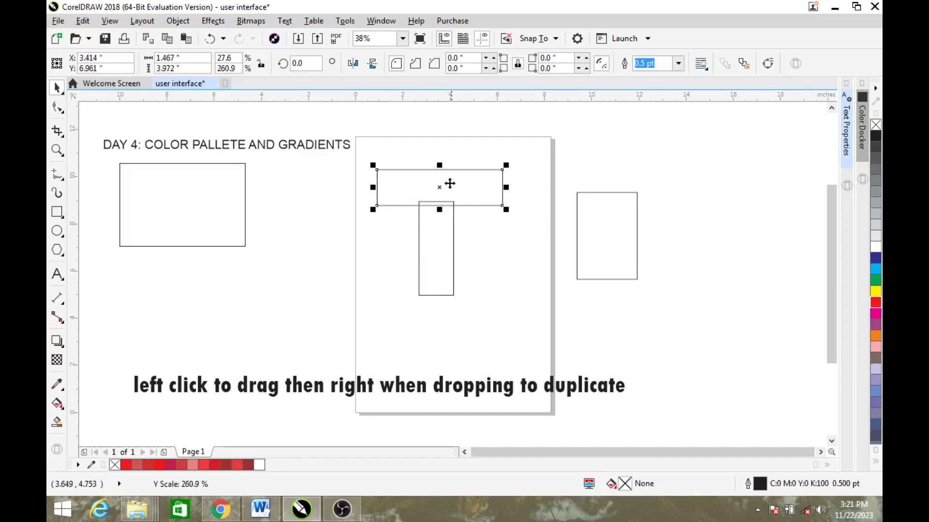
Step: Slightly reduce the wide rectangle's height and shift the upright bar left so it overlaps the wide one off-centre
left_click_drag(439, 167, 448, 175)
left_click(446, 230)
left_click_drag(446, 231, 419, 225)
Step: Duplicate the instruction text just above itself and replace the copy's wording with "lets align this shape"
left_click_drag(464, 389, 461, 335)
right_click(460, 335)
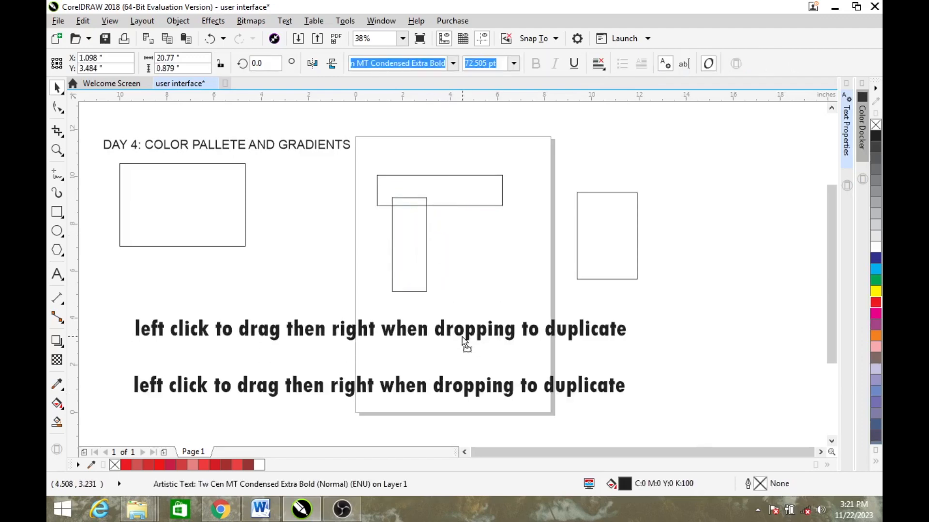
double_click(460, 334)
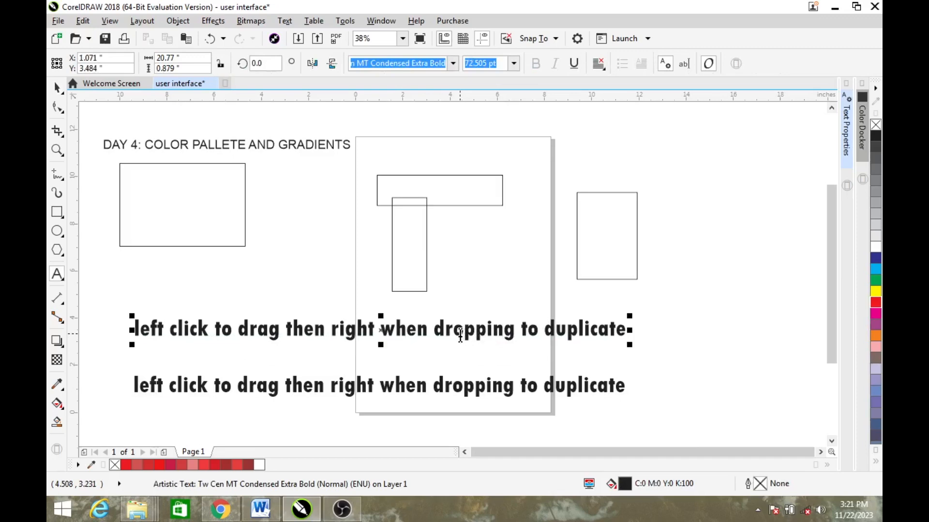
key("ctrl+a")
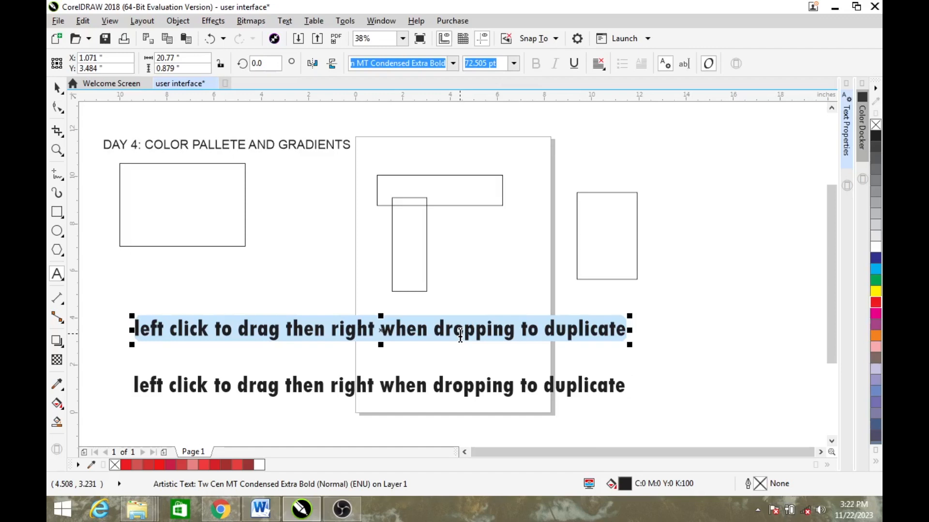
type("lets a")
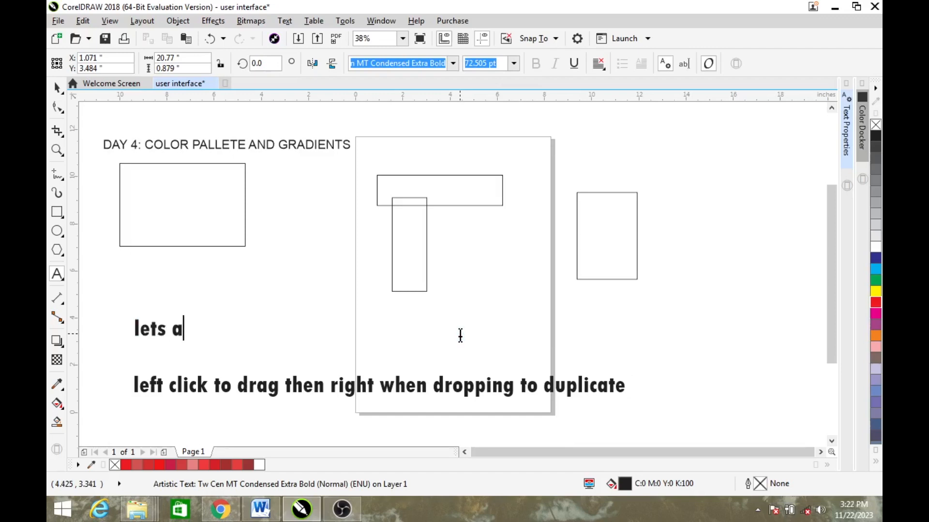
type("light")
key("BackSpace")
key("BackSpace")
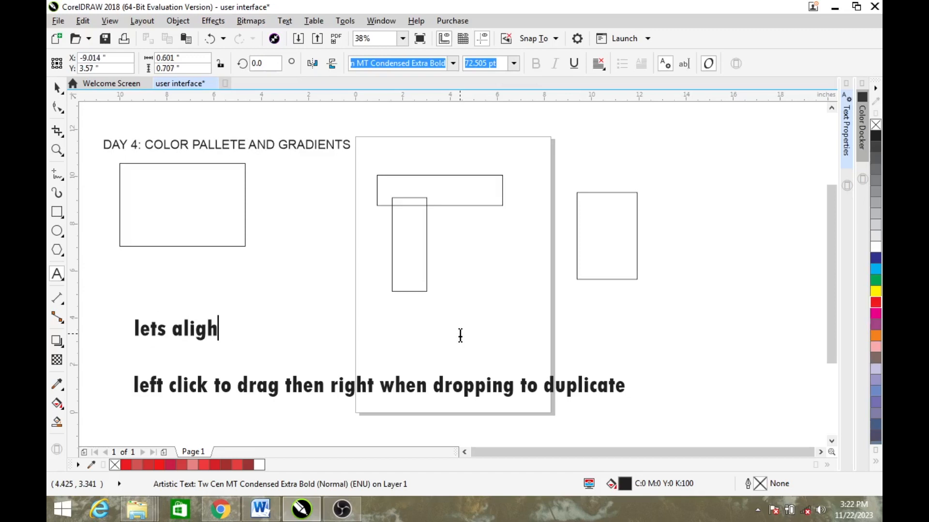
key("BackSpace")
type("n this s")
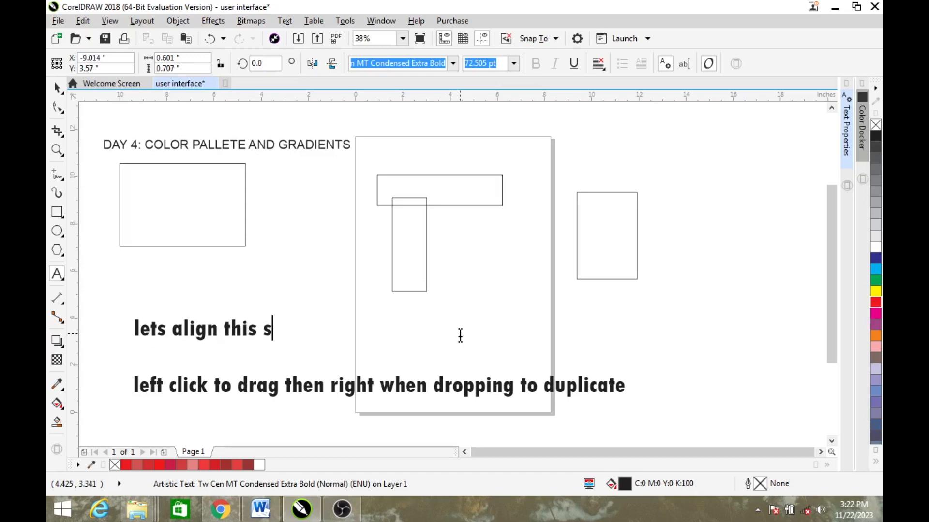
type("hape")
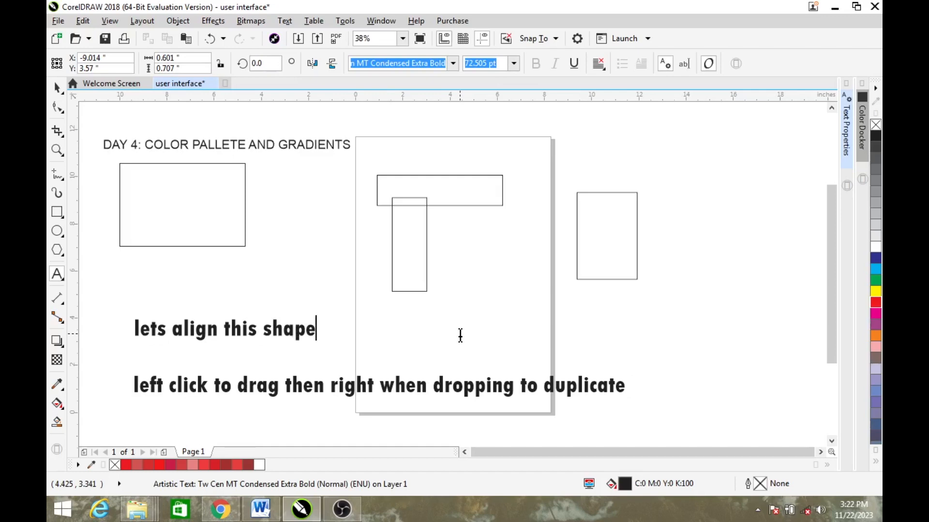
key("ctrl+space")
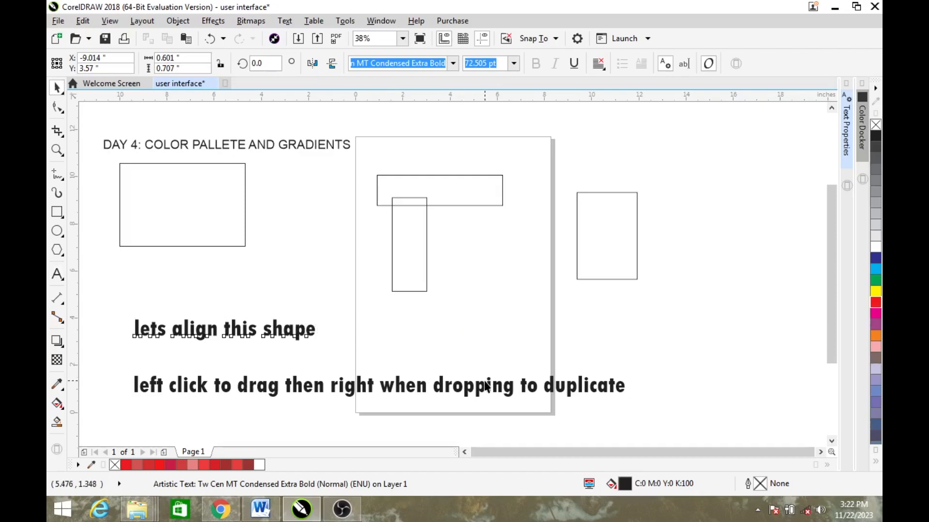
Step: Delete the original "left click to drag then right when dropping to duplicate" text
left_click(489, 387)
right_click(491, 387)
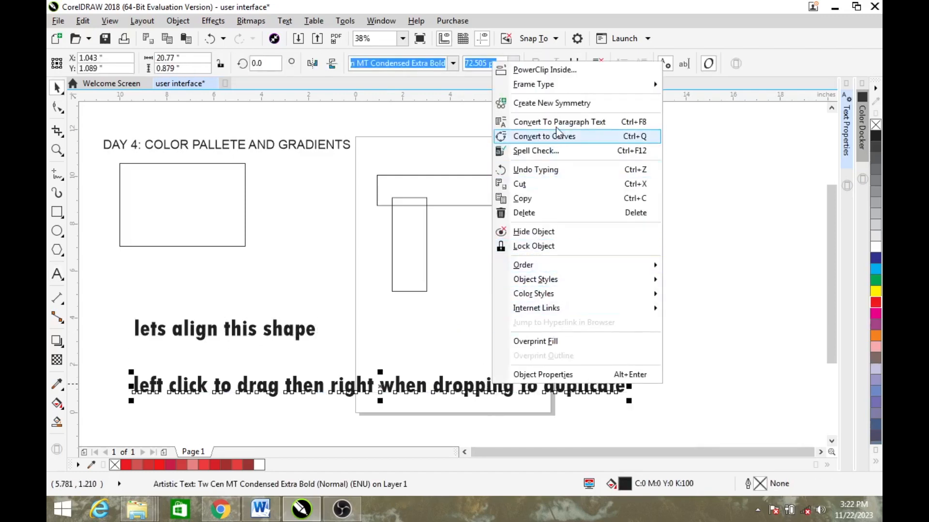
left_click(528, 213)
Step: Duplicate the "lets align this shape" caption toward the page's lower right and reword the copy as "to click two or more object at the same"
left_click(411, 262)
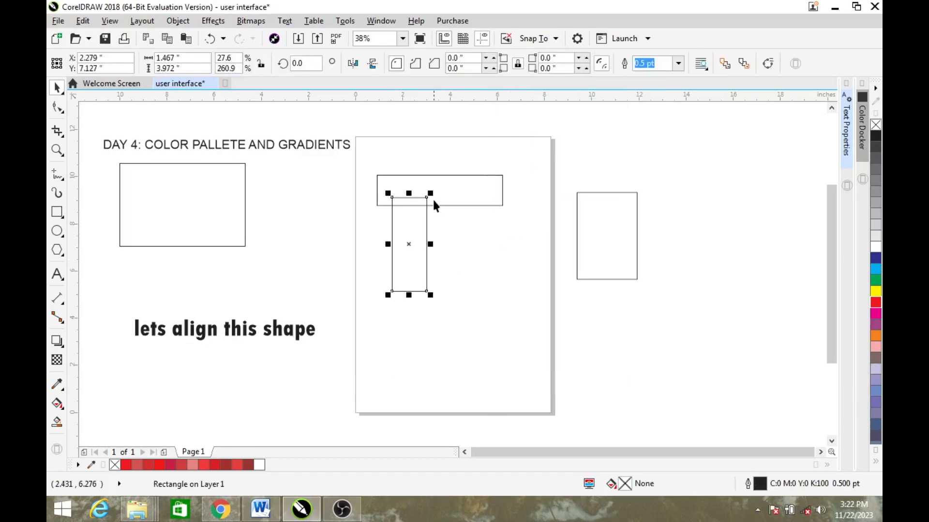
left_click(291, 331)
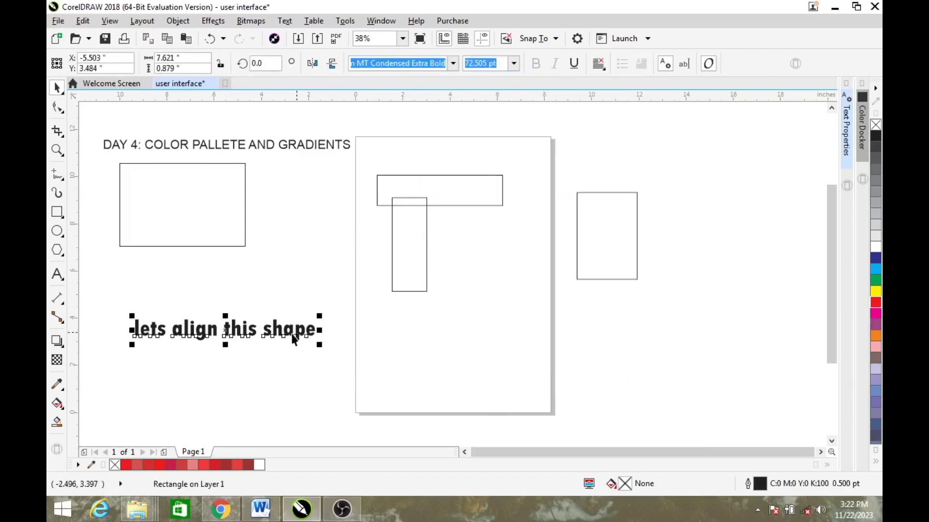
left_click_drag(282, 330, 596, 358)
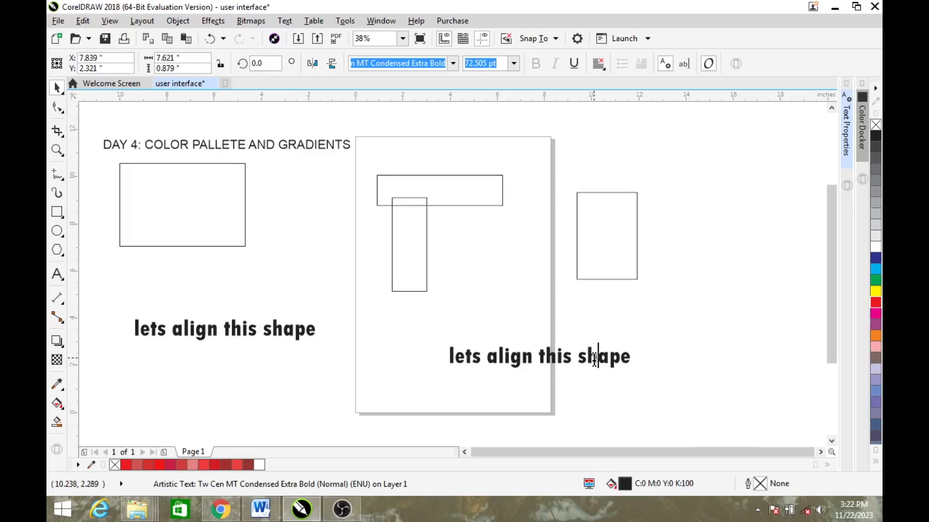
key("ctrl+a")
key("BackSpace")
type("to ")
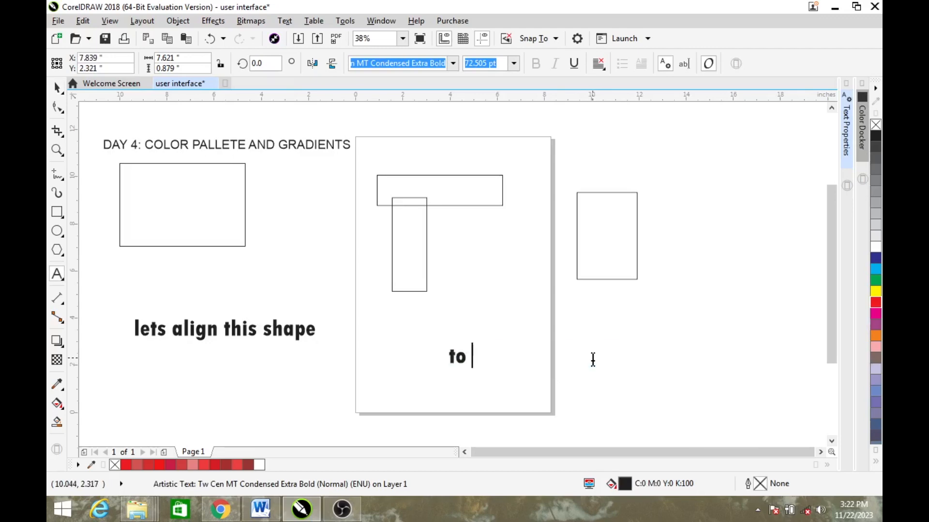
type("click")
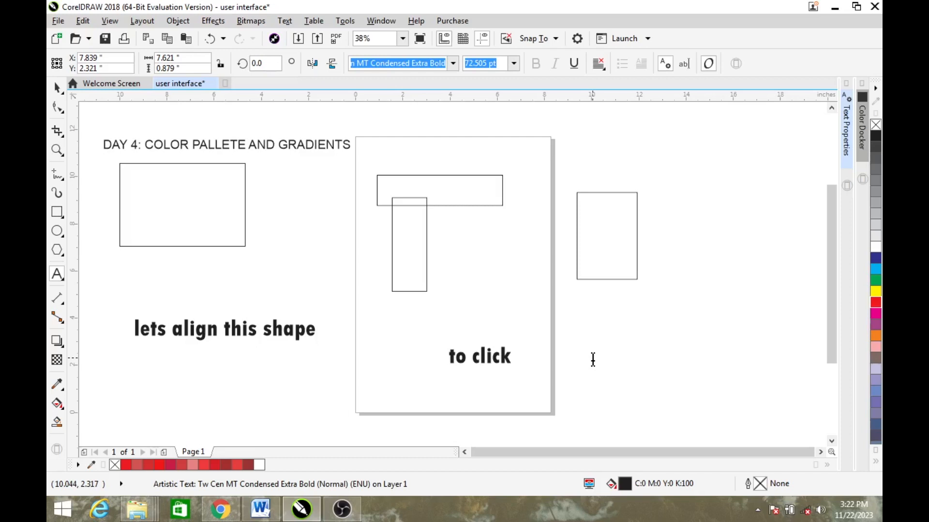
type(" two or")
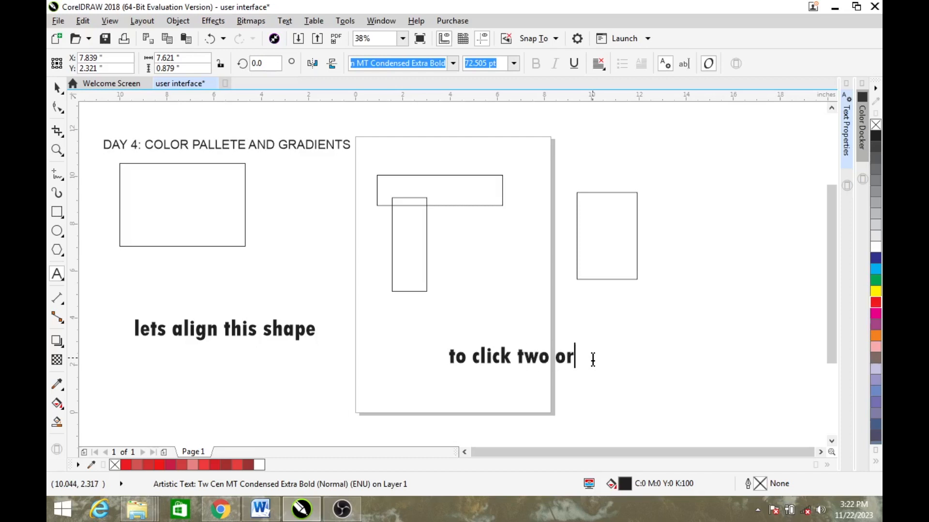
type(" more object at the same")
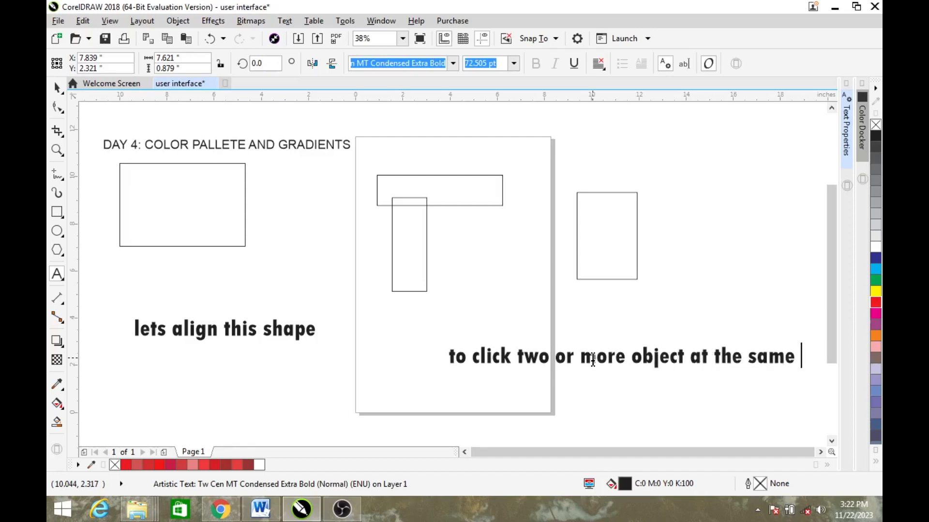
Step: Shift the new caption down and to the left, and extend its wording with "time click the"
key("ctrl+space")
left_click_drag(632, 358, 475, 384)
key("ctrl+space")
type("tome")
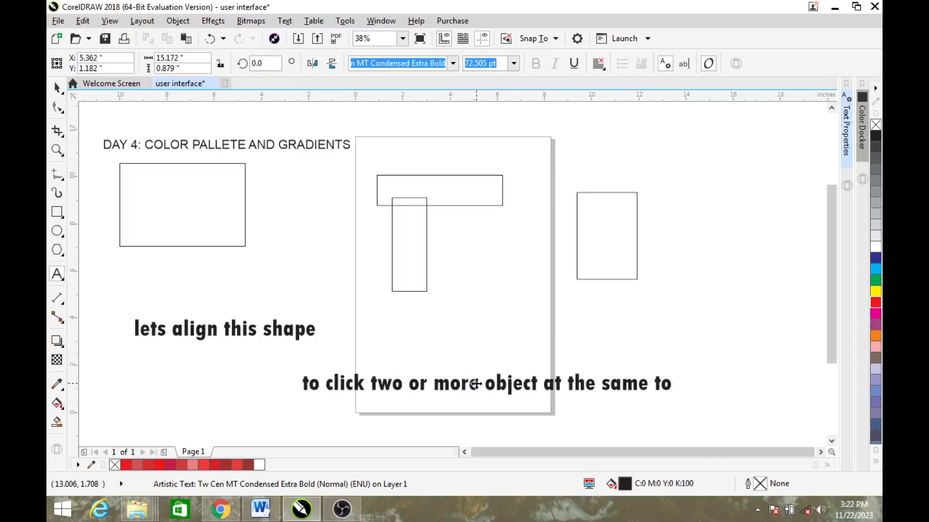
key("BackSpace")
key("BackSpace")
key("BackSpace")
type("i")
type("me")
type(" click ")
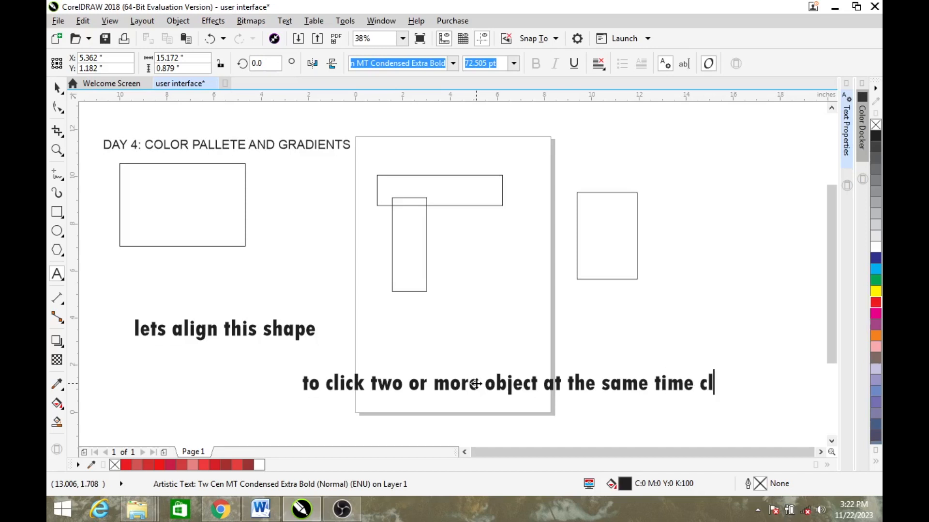
type("the")
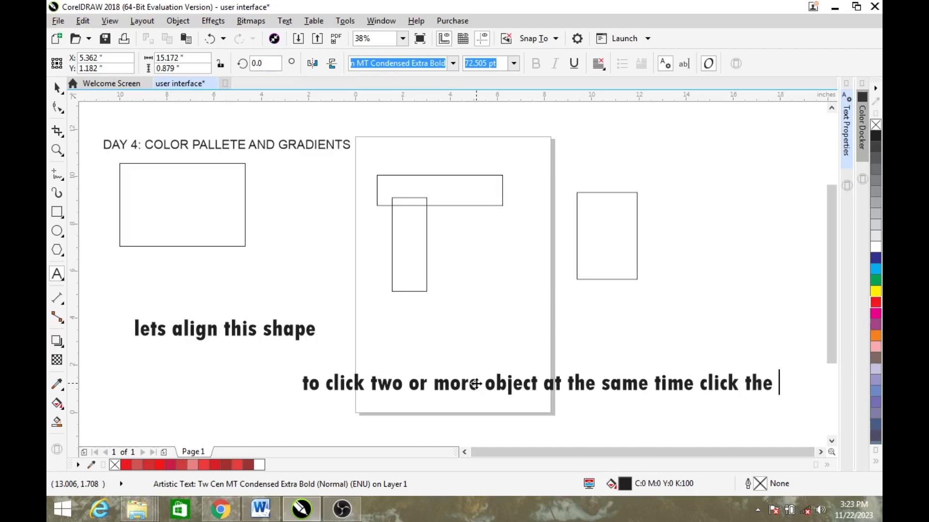
Step: Add a second line to the caption reading "first object then hold shift key"
key("Return")
type("fo")
key("BackSpace")
type("irst ")
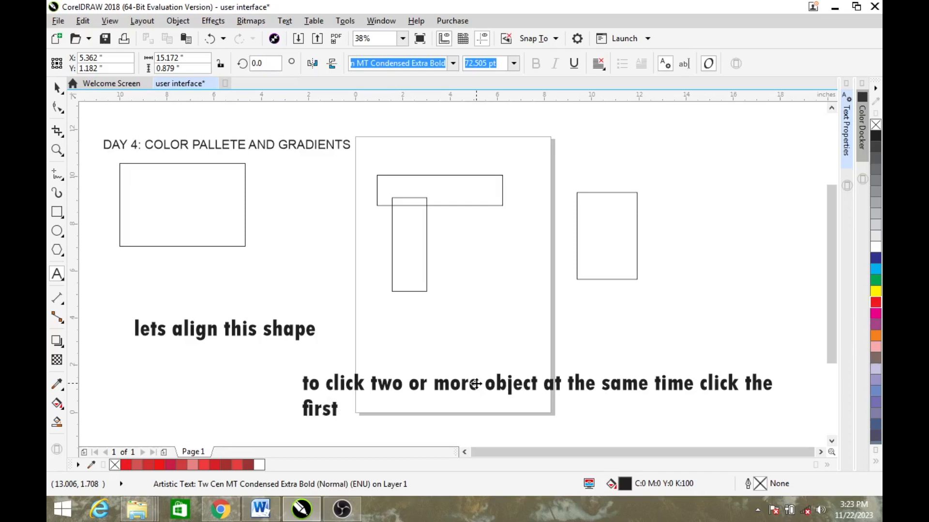
type("object then")
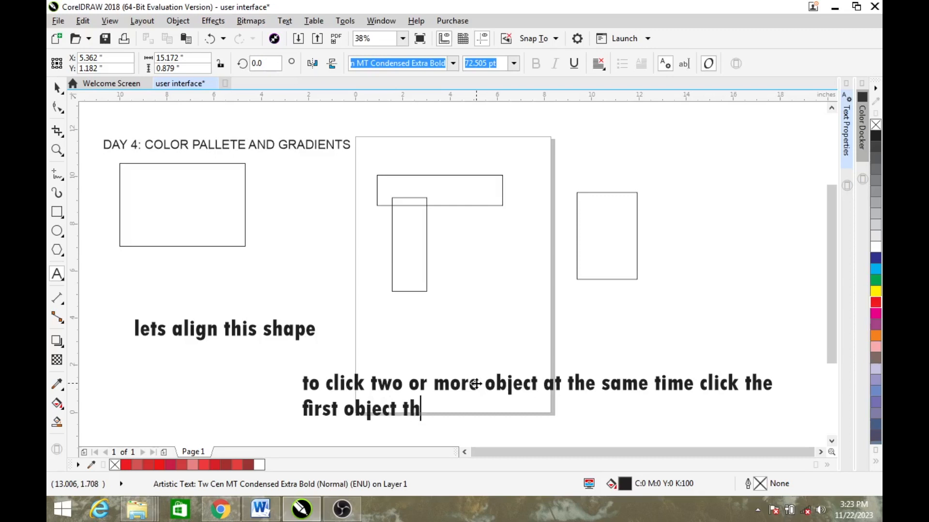
type("hol")
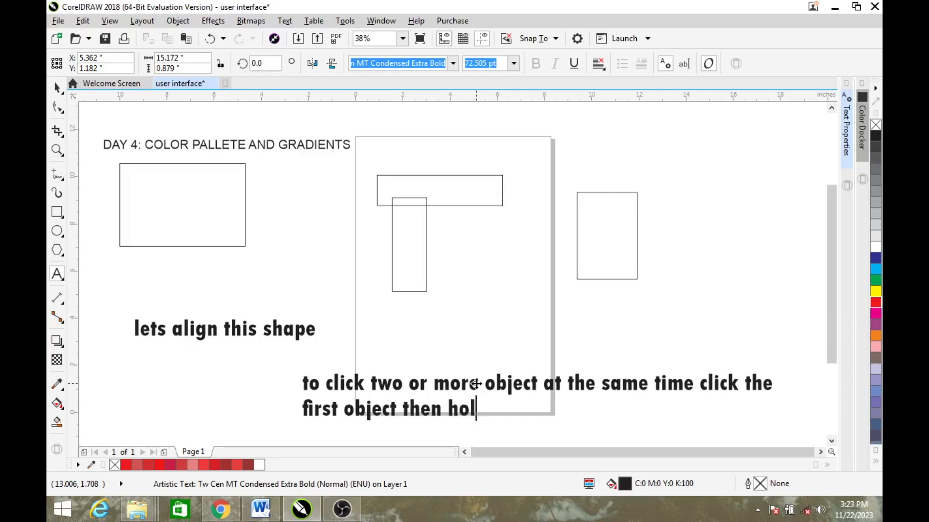
type("d sh")
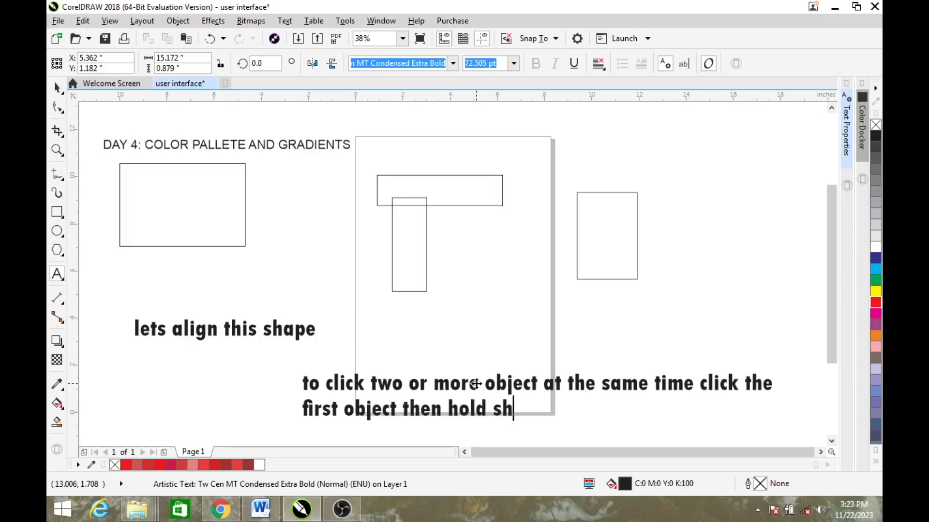
type("ift key")
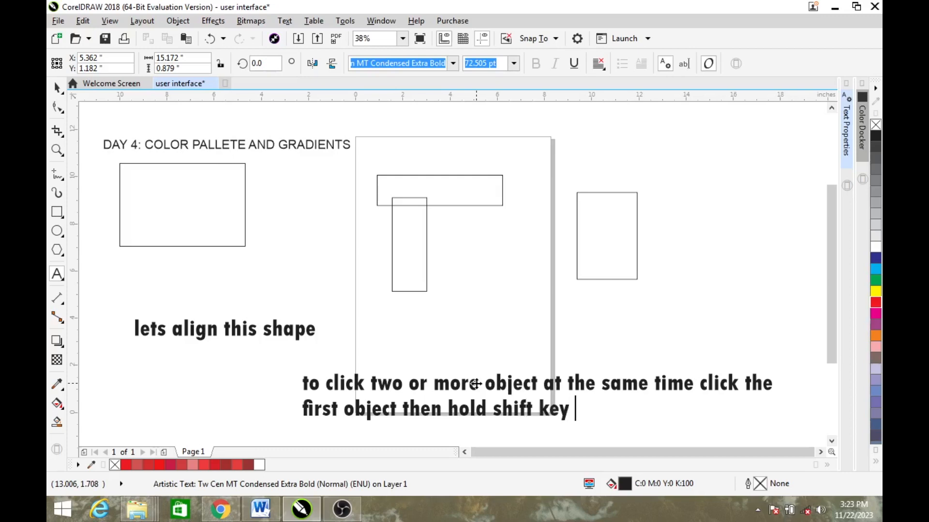
Step: Continue the caption's second line with "then click another object"
type(" to")
key("BackSpace")
key("BackSpace")
type("hen ")
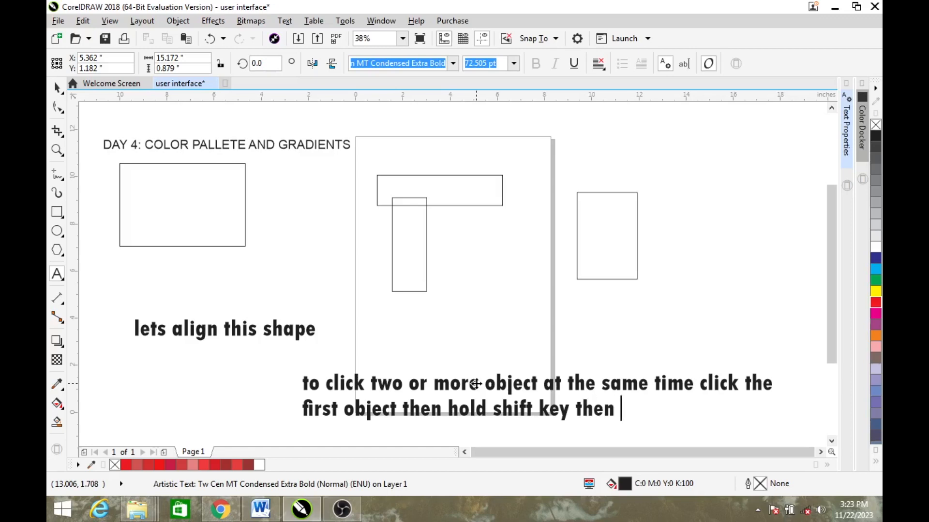
type("click an")
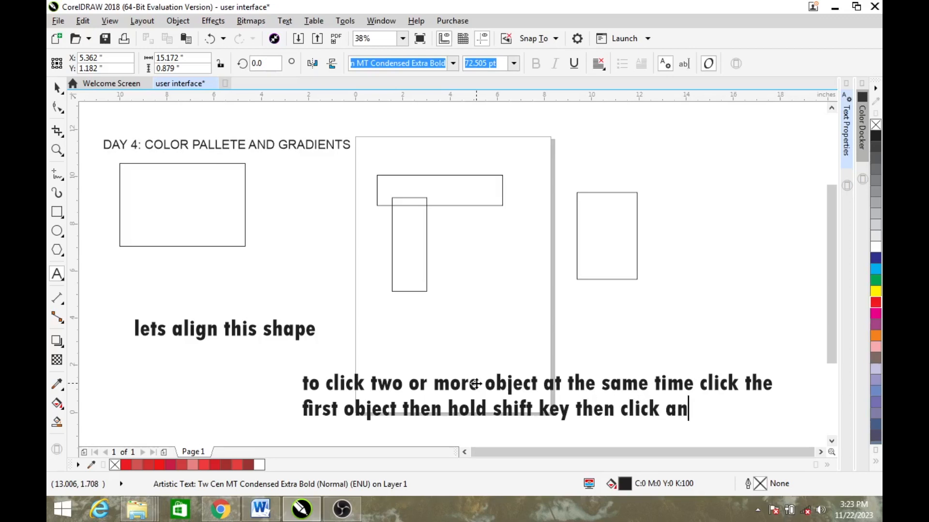
type("oth")
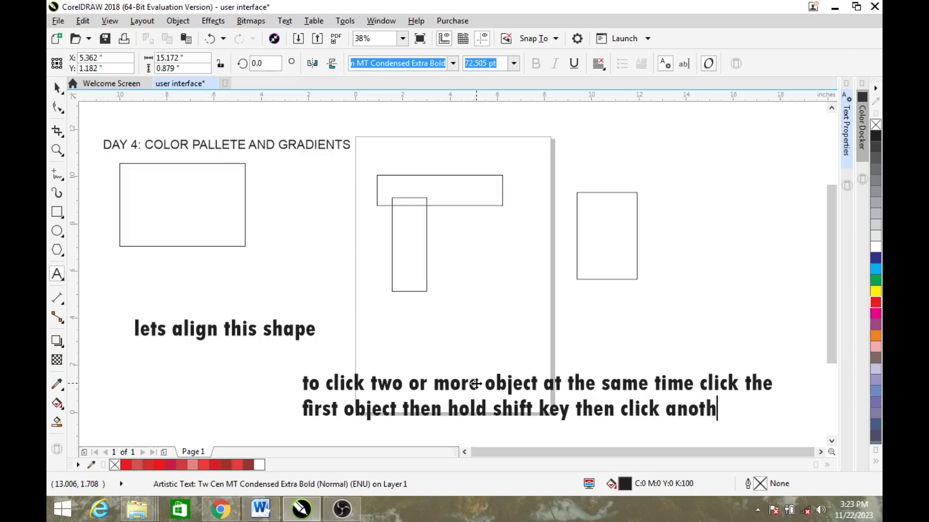
type("er object")
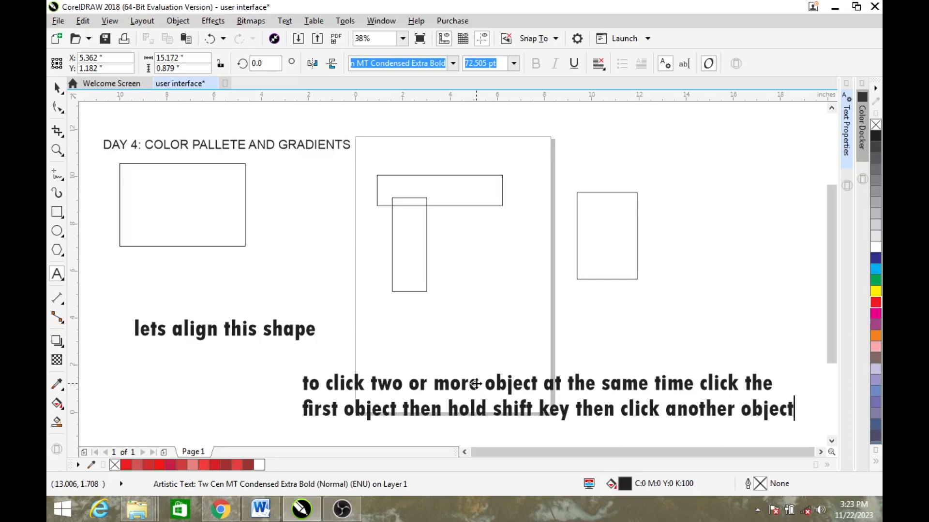
Step: Start a third line in the caption with the word "it"
key("Return")
type("o")
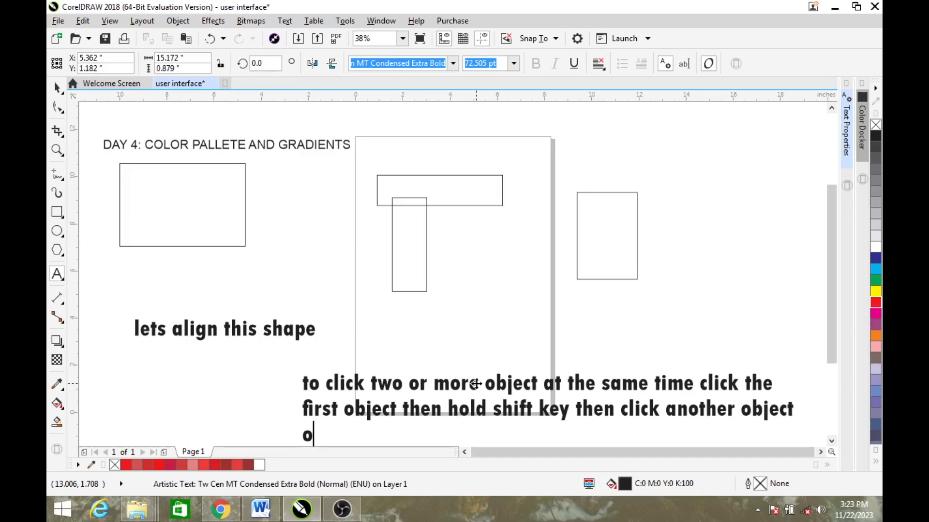
key("BackSpace")
type("of")
key("BackSpace")
key("BackSpace")
type("it")
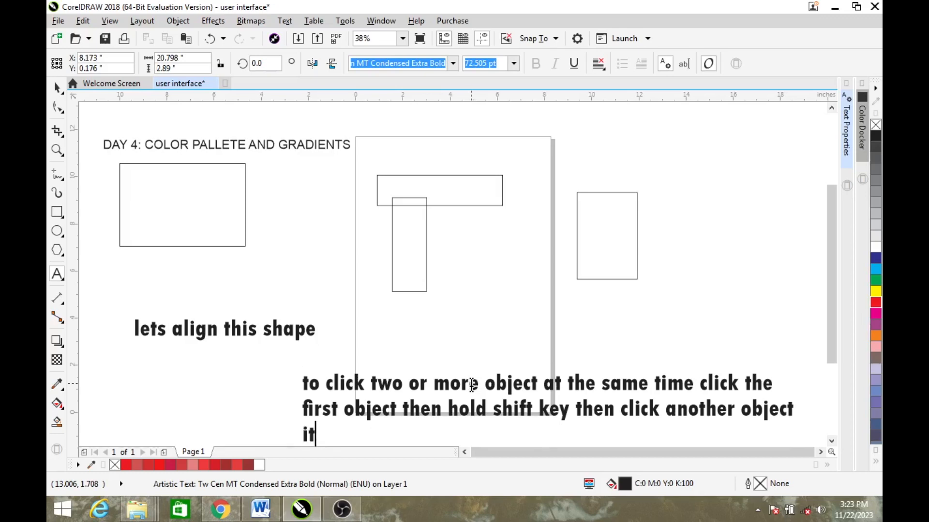
left_click(460, 383)
type("l")
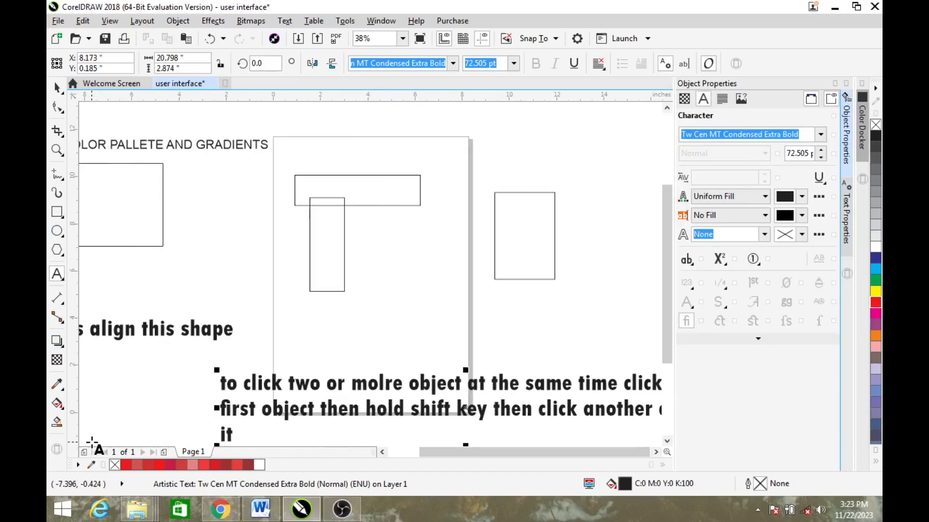
key("ctrl+z")
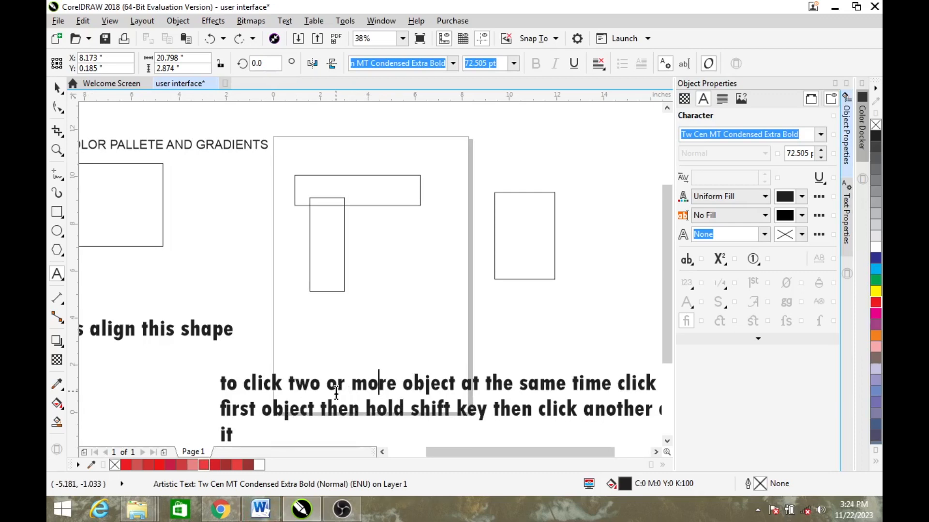
left_click(448, 386)
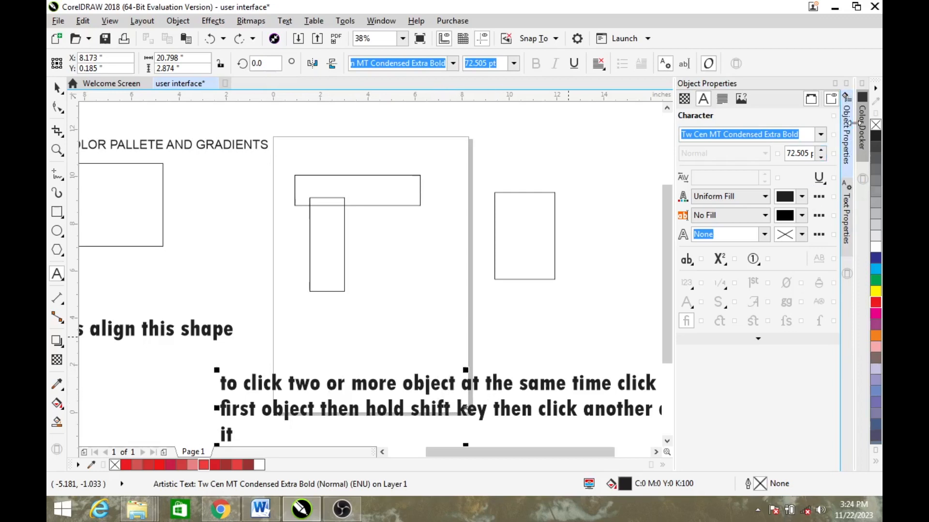
left_click(846, 83)
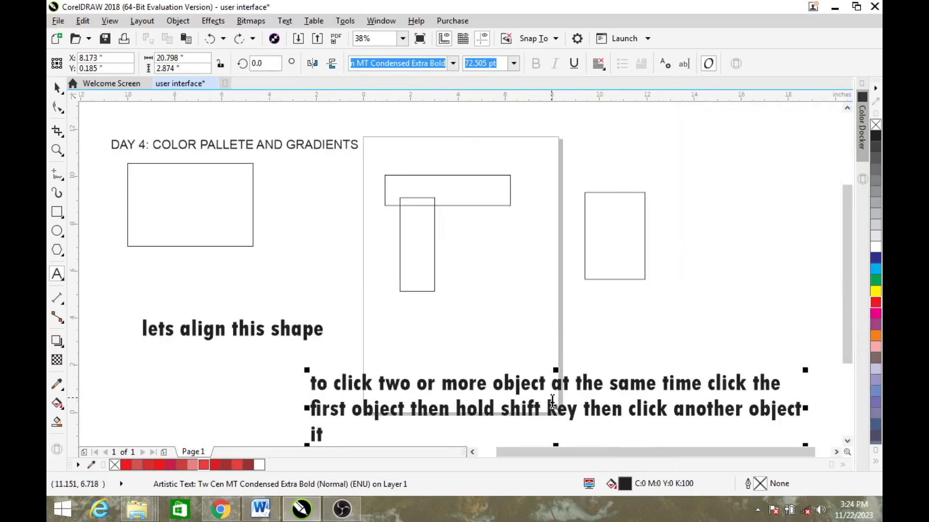
Step: Move the three-line caption up beside "lets align this shape" and complete its last line as "it will then select both objects"
left_click_drag(554, 409, 572, 362)
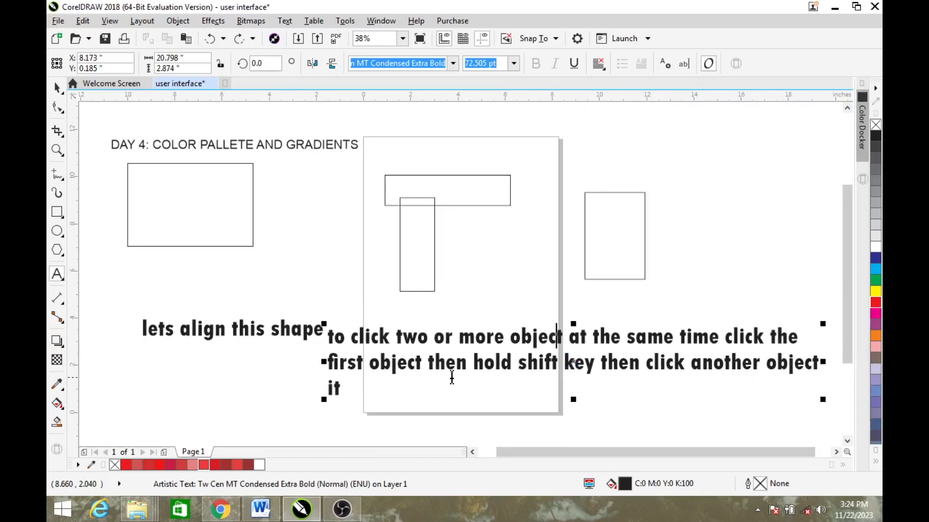
type("wi")
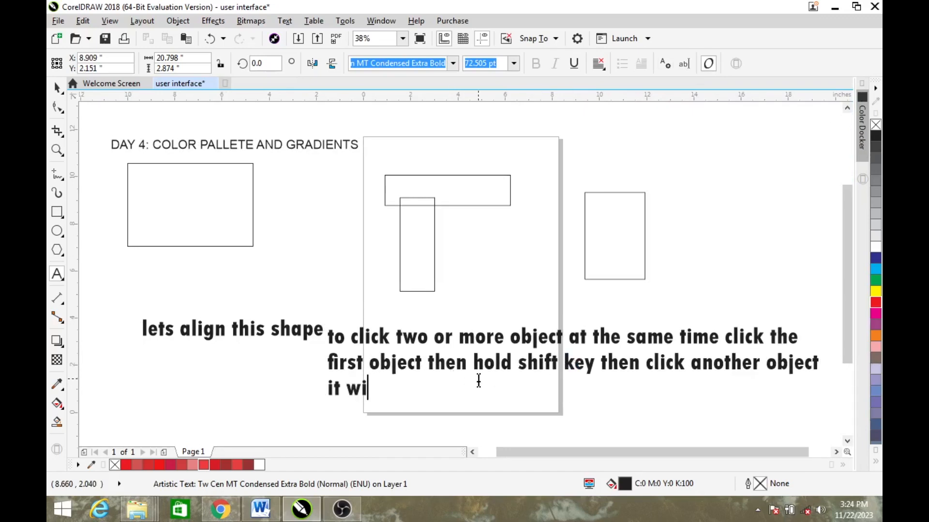
type("ll then ")
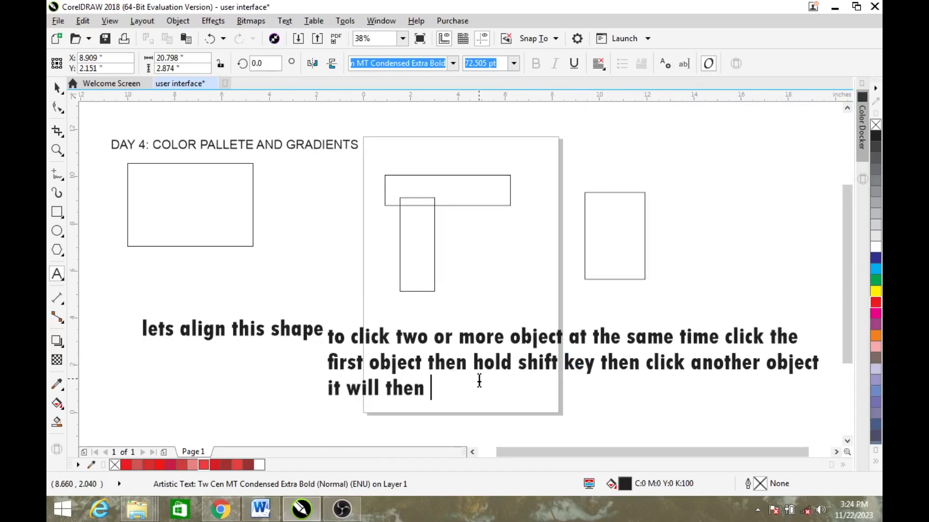
type("select both o")
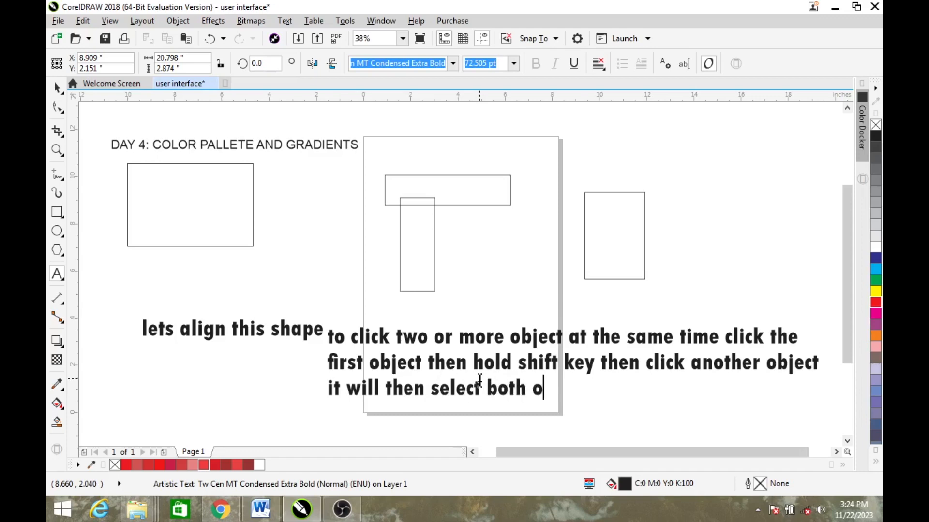
type("bjects")
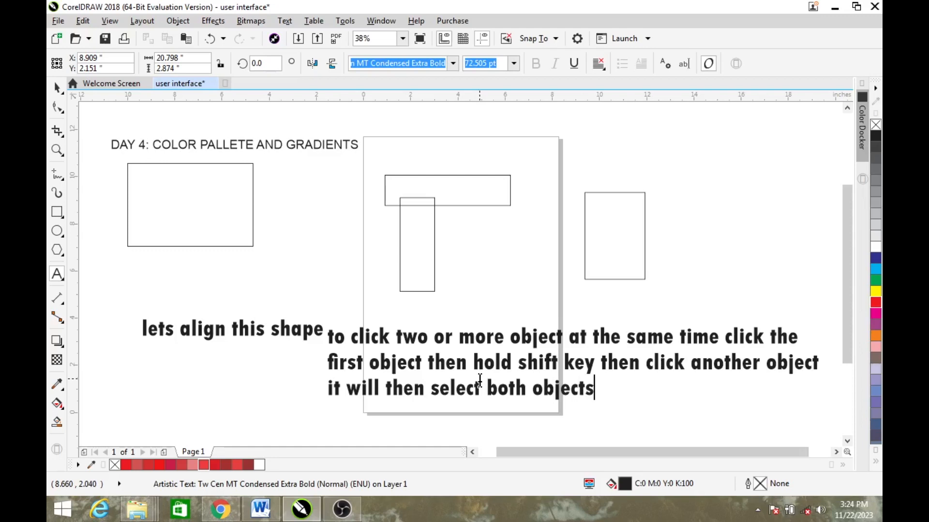
key("ctrl+space")
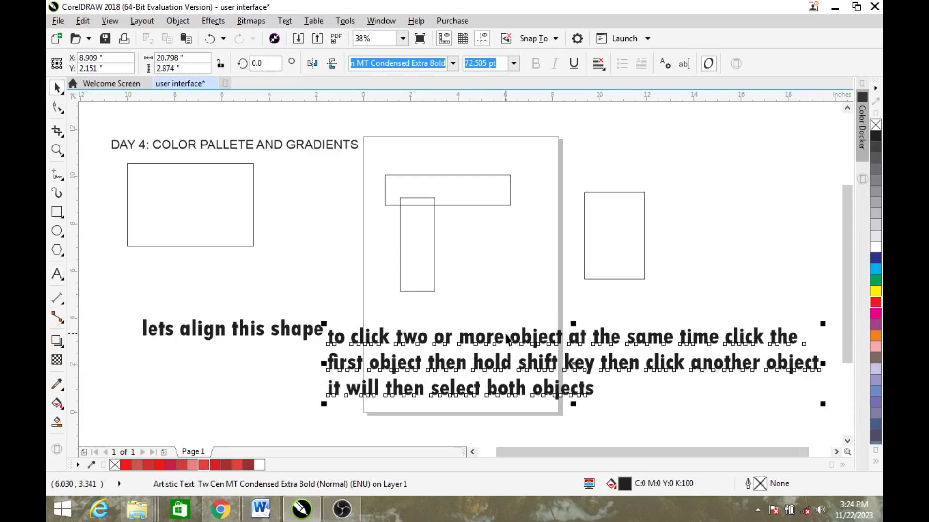
Step: Replace the "lets align this shape" caption with the three-line instruction, and shrink that instruction to about 10.6 × 1.6 inches
left_click(217, 329)
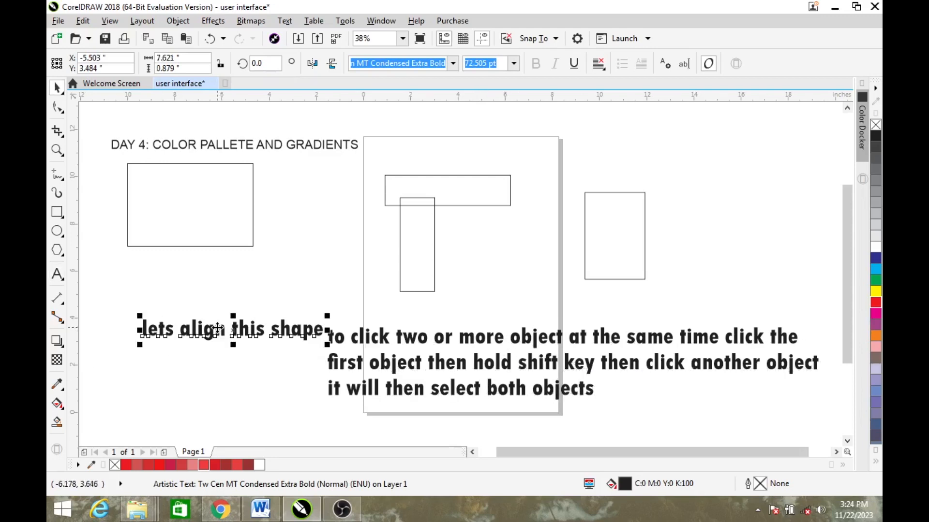
left_click_drag(491, 378, 249, 357)
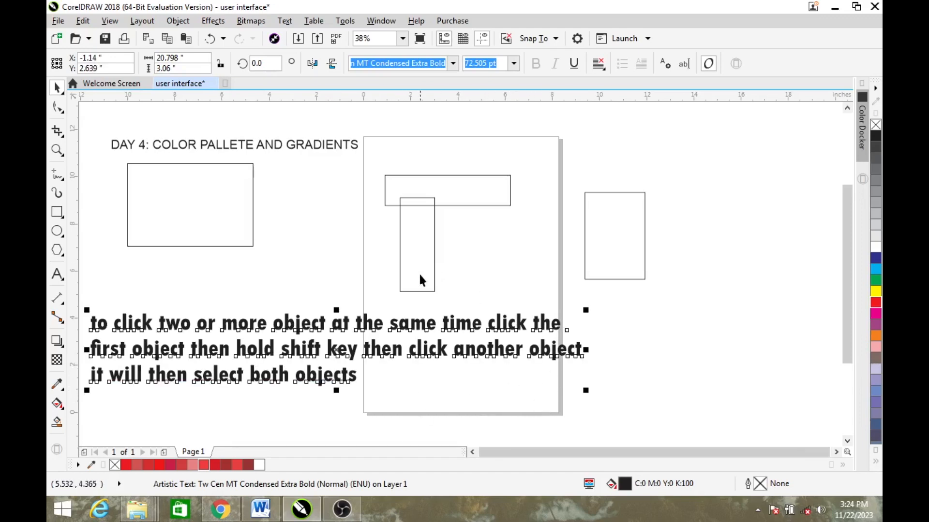
left_click(433, 270, "shift")
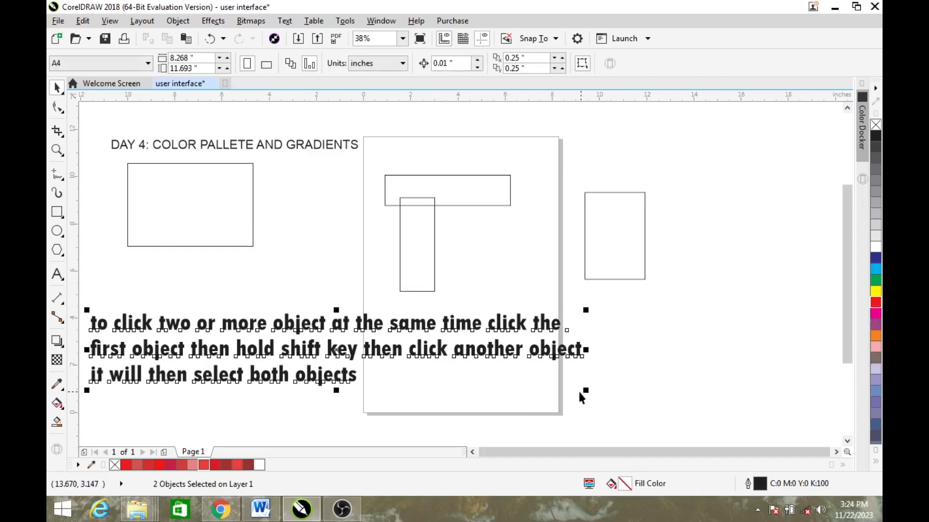
left_click_drag(591, 387, 343, 362)
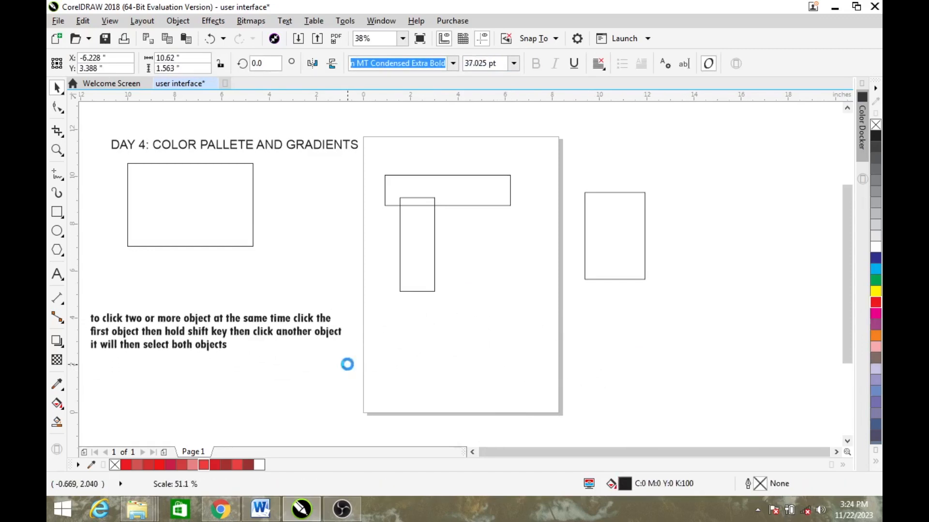
Step: Color the three-line instruction caption orange and deselect it
left_click(875, 335)
left_click(357, 307)
Step: Select the two overlapping rectangles on the page together and open the Align and Distribute settings for them
left_click(434, 244)
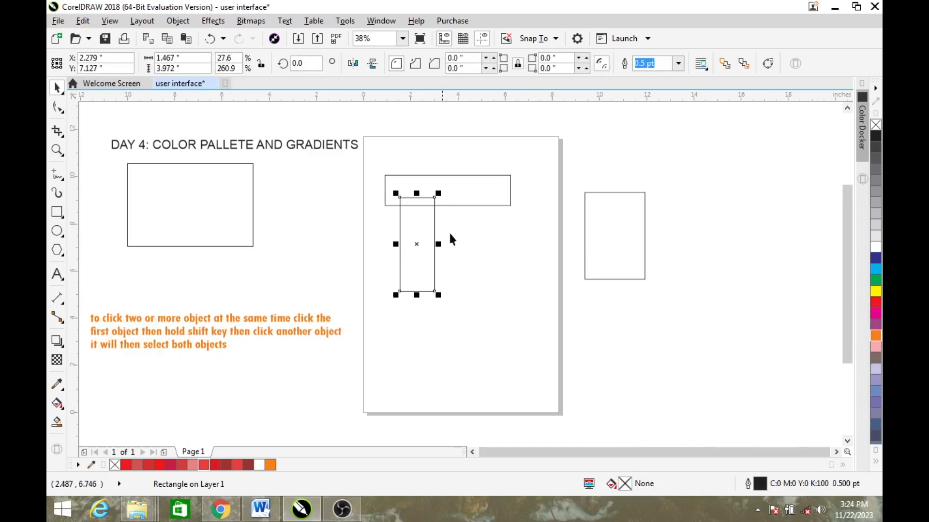
left_click(478, 187, "shift")
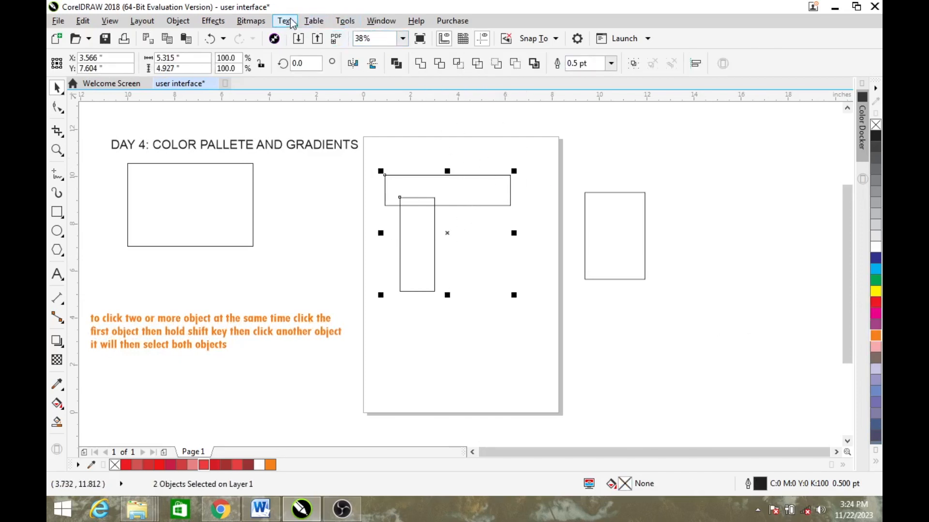
left_click(141, 21)
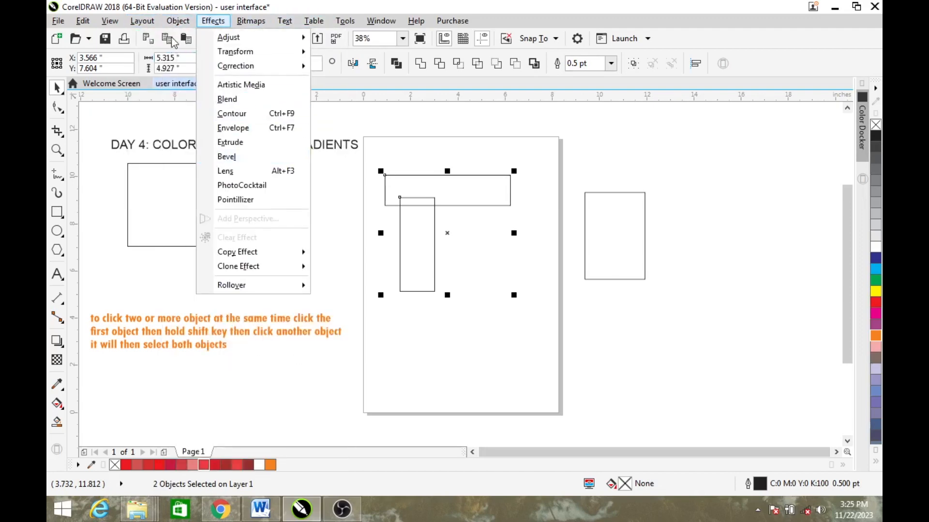
mouse_move(175, 22)
mouse_move(237, 190)
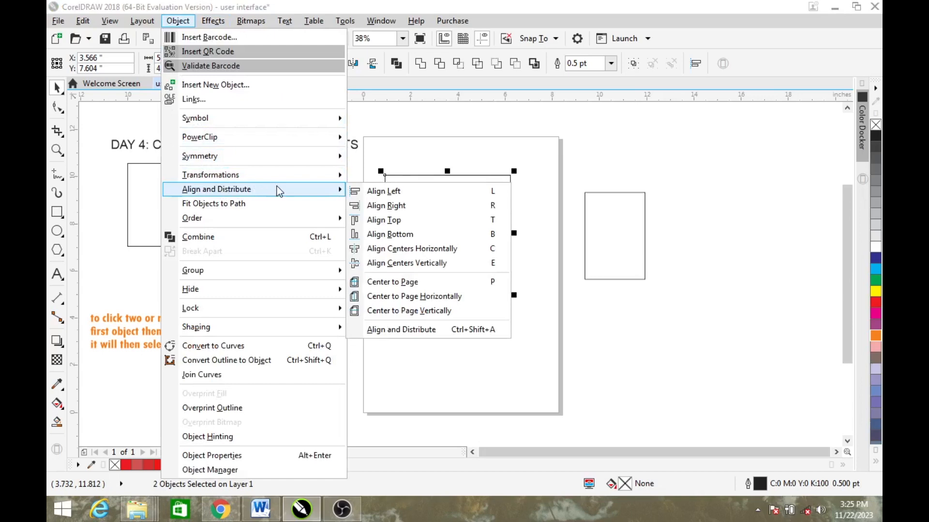
left_click(428, 331)
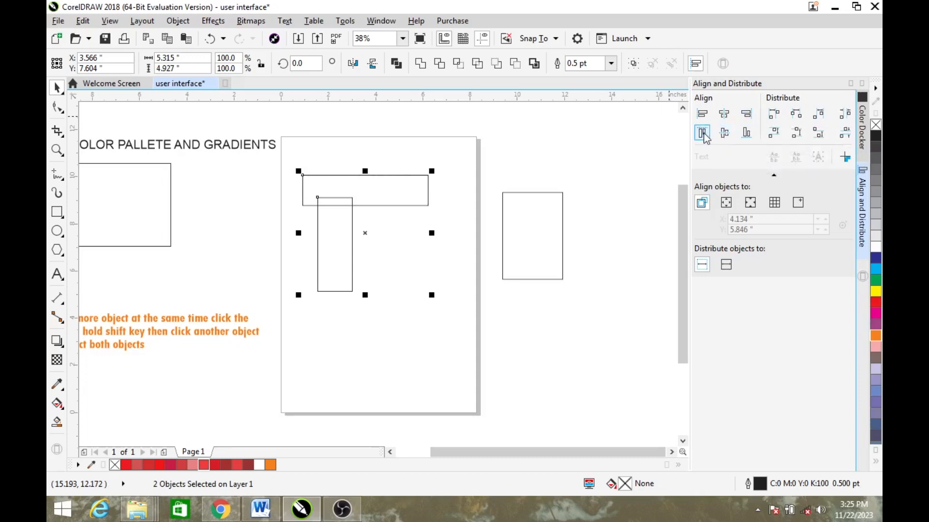
Step: Try the different alignments on the two rectangles, ending with them top-aligned and centered horizontally in a T shape
left_click(726, 116)
left_click(746, 114)
left_click(747, 134)
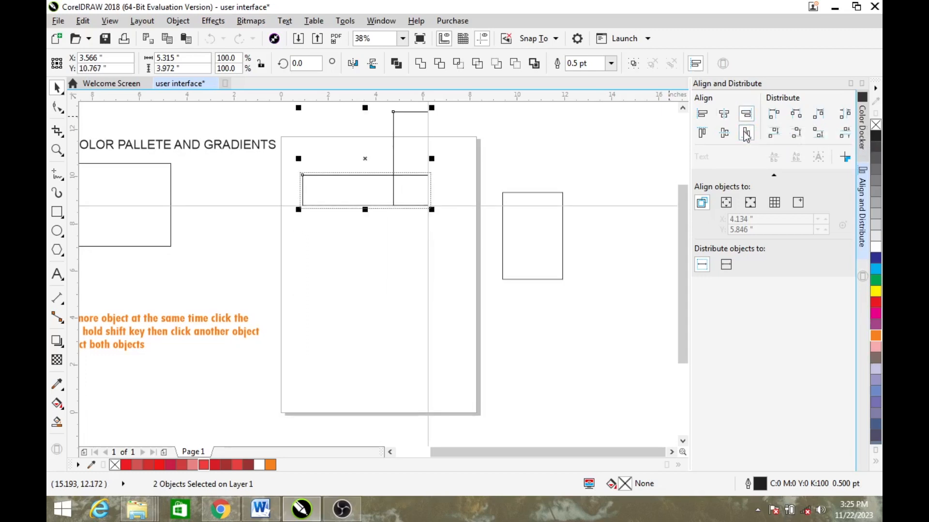
left_click(724, 134)
left_click(703, 134)
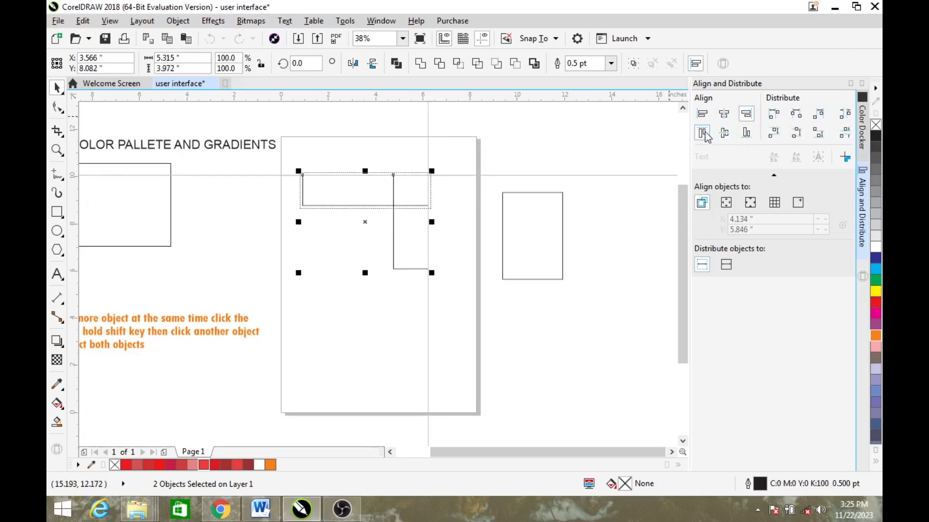
left_click(702, 114)
left_click(724, 114)
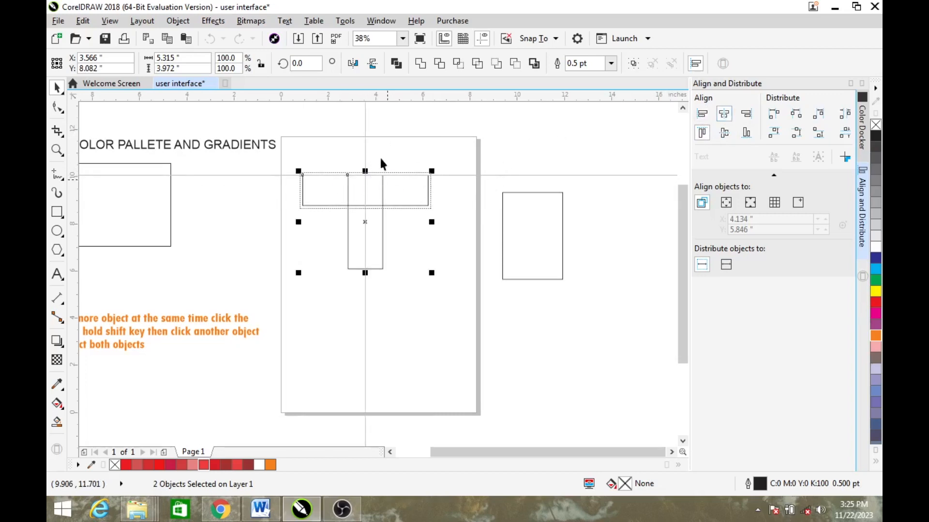
Step: Stretch the T's vertical rectangle downward to about 4.93 inches tall
left_click(521, 136)
left_click(381, 242)
mouse_move(365, 269)
left_mouse_down()
mouse_move(369, 297)
mouse_move(367, 271)
left_mouse_up()
left_click(366, 254)
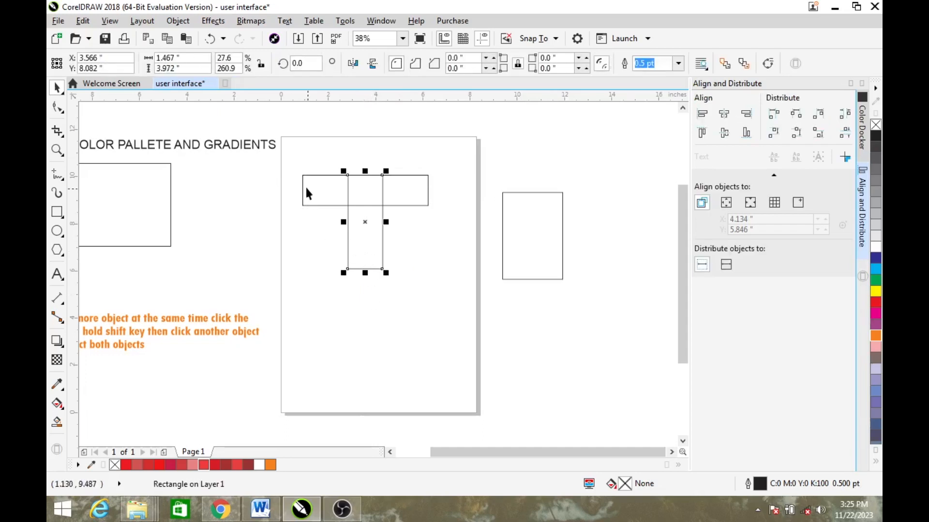
left_click_drag(365, 272, 366, 295)
Step: Fill the T's horizontal bar with green (C:100 M:0 Y:100 K:0) and set its outline to None
left_click(400, 185)
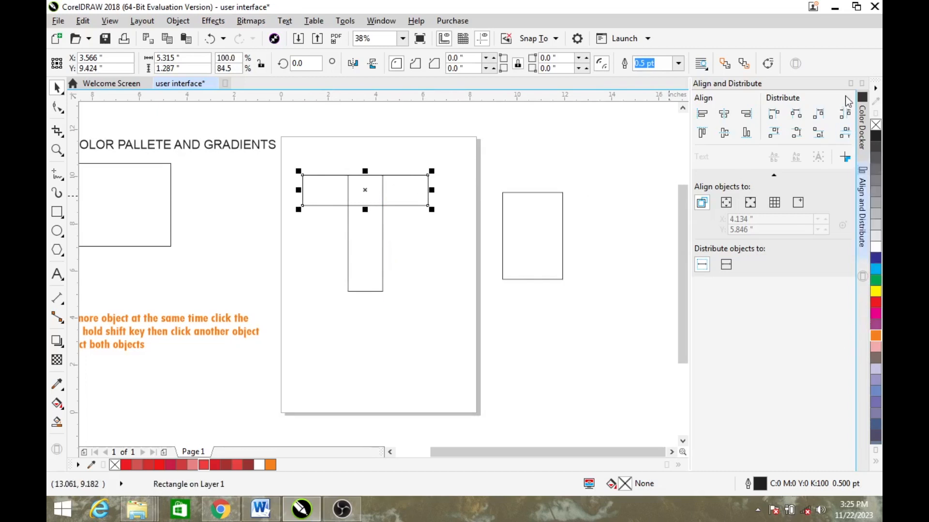
left_click(863, 85)
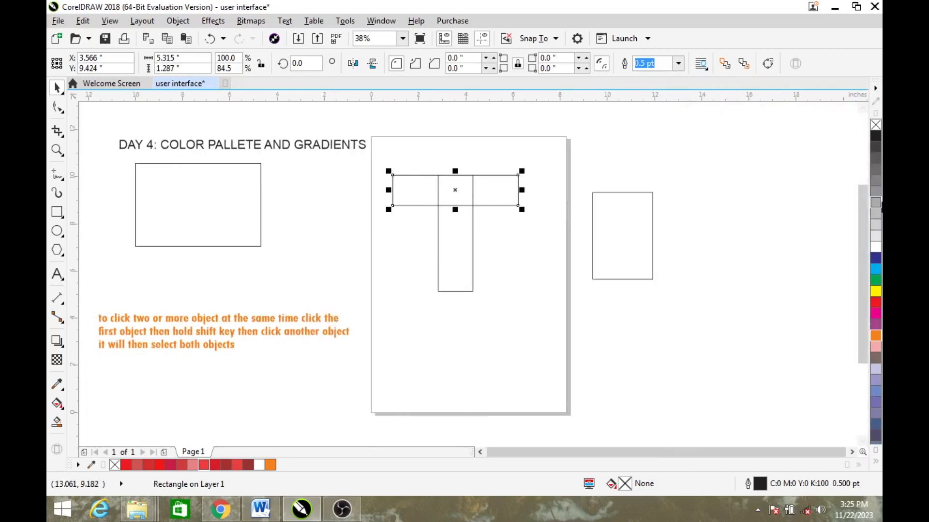
left_click(876, 280)
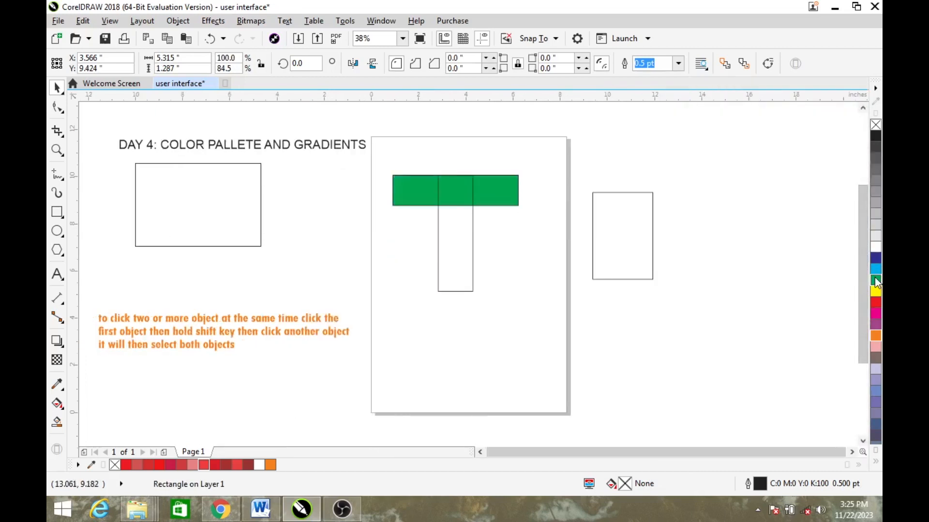
left_click(678, 63)
left_click(662, 77)
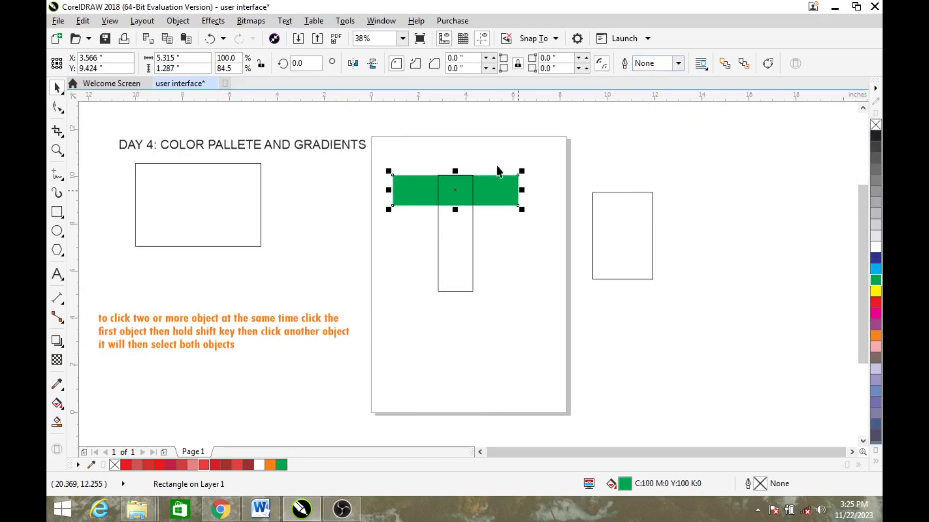
Step: Fill the T's vertical bar with blue (C:100 M:100 Y:0 K:0) and set its outline to None
left_click(473, 242)
left_click(876, 258)
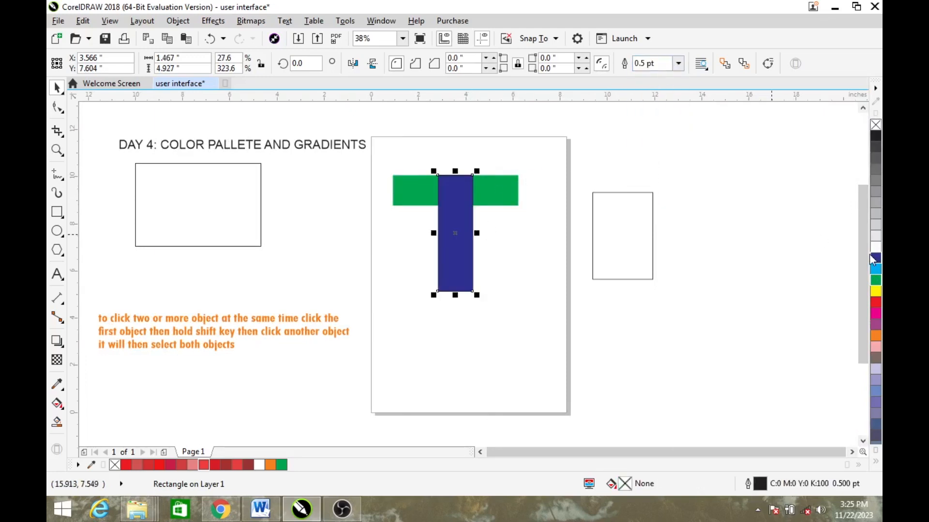
left_click(678, 64)
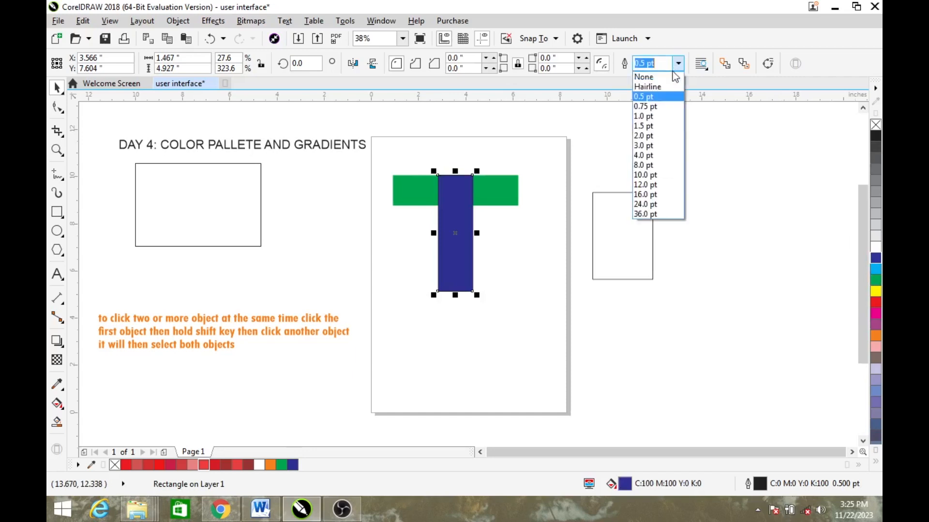
left_click(644, 77)
left_click(622, 128)
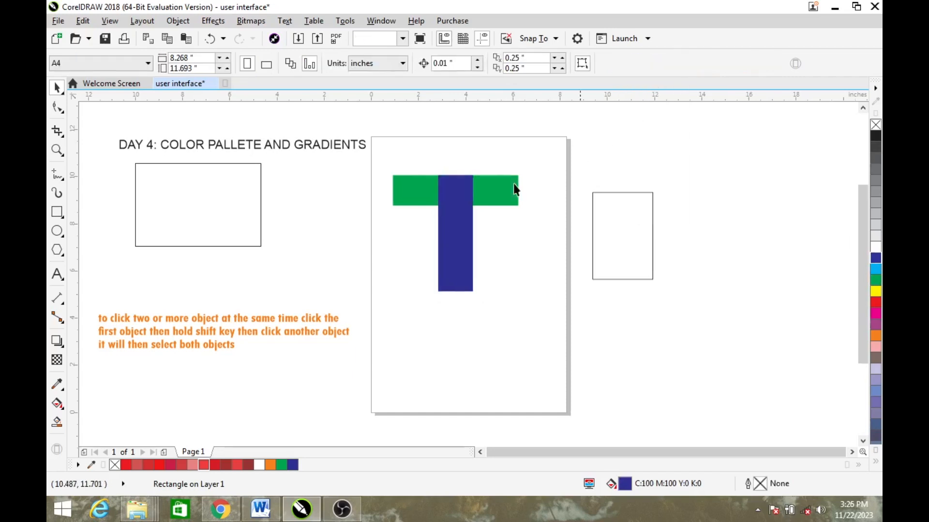
Step: Place a copy of the orange instruction caption on the page below the T shape
left_click(195, 220)
left_click_drag(211, 321, 501, 335)
right_click(501, 335)
left_click(501, 335)
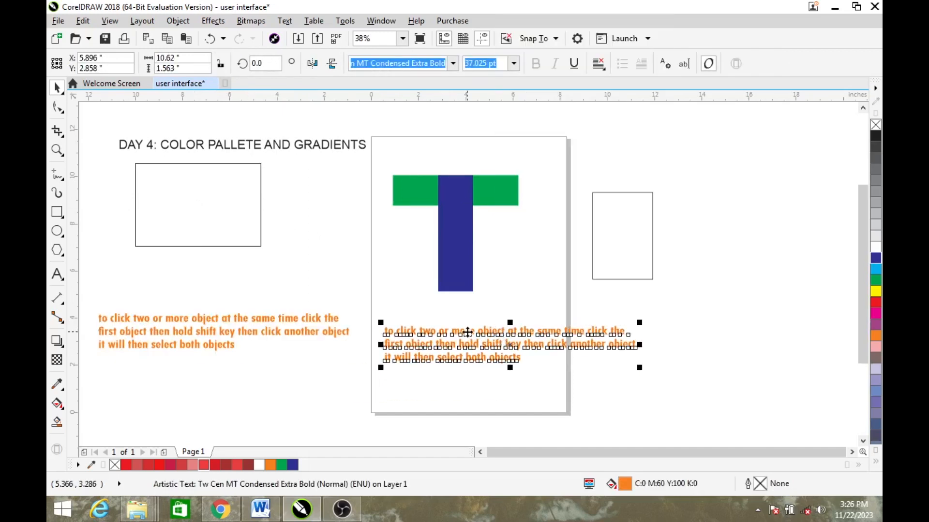
Step: Replace the copied caption's text with "lets use the gradient tool shorcut G" and color it magenta
double_click(467, 332)
key("ctrl+a")
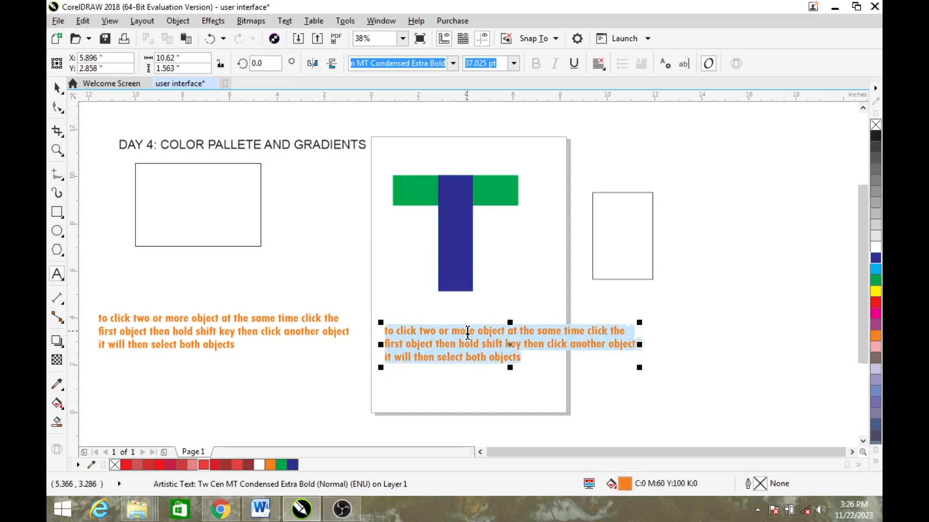
left_click(525, 349)
key("ctrl+a")
type("I")
type("ets")
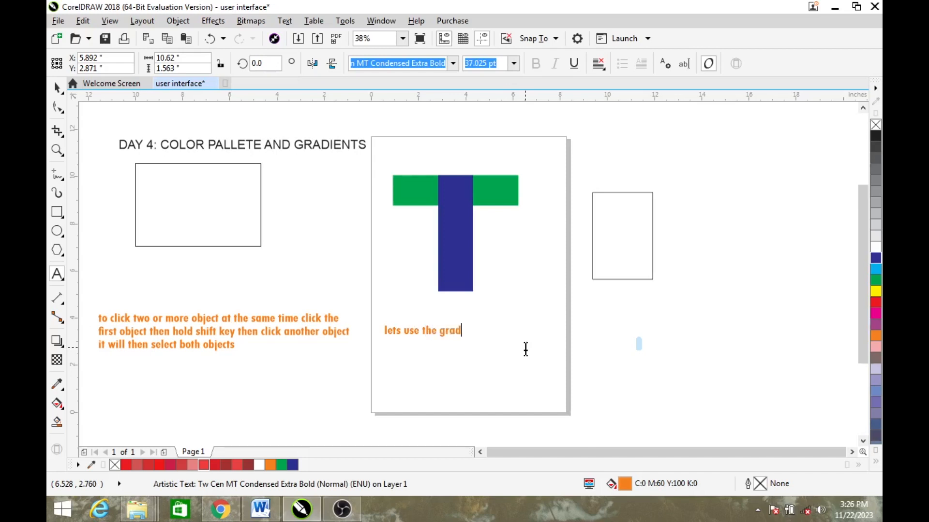
type("use the gradient tool shorcut G")
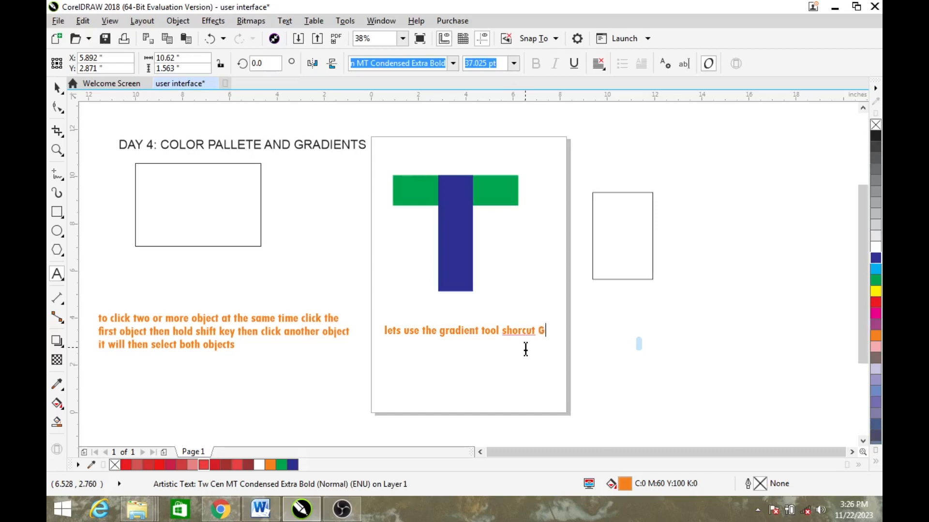
key("ctrl+space")
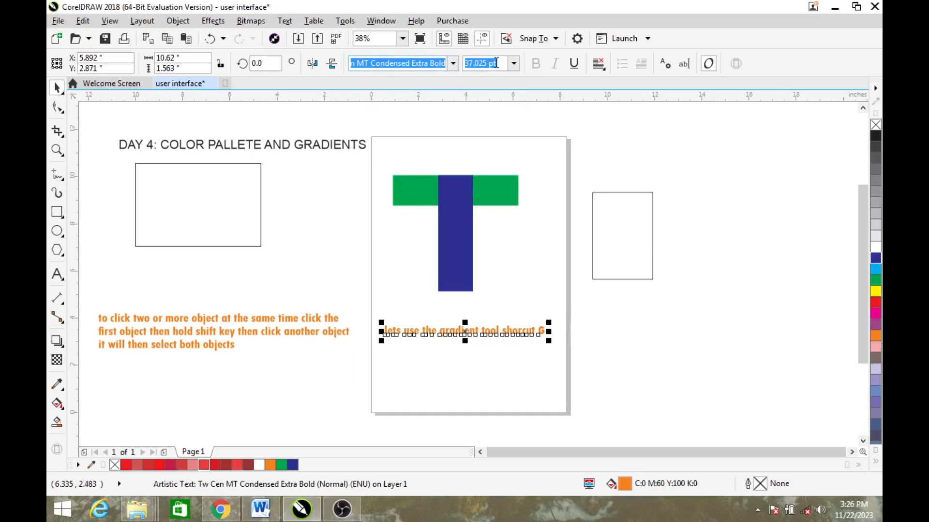
left_click(876, 314)
left_click(670, 275)
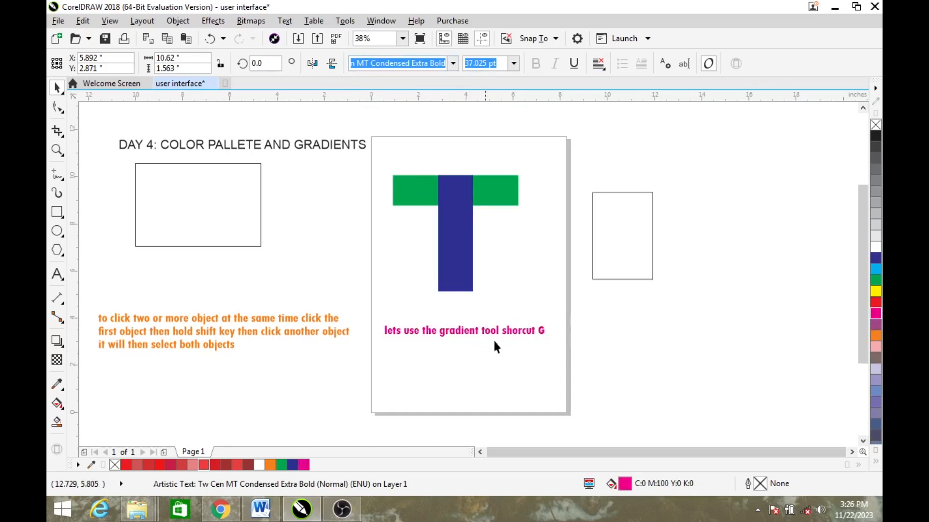
left_click(64, 348)
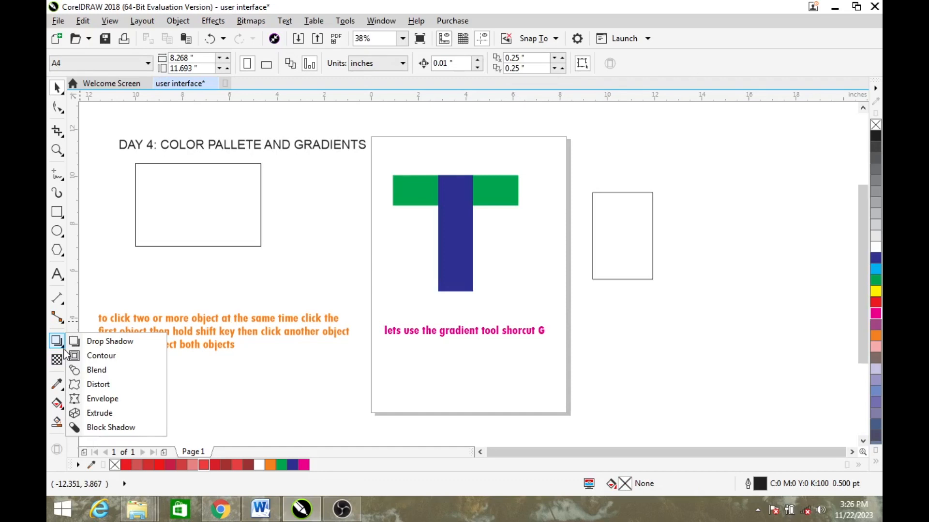
left_click(58, 405)
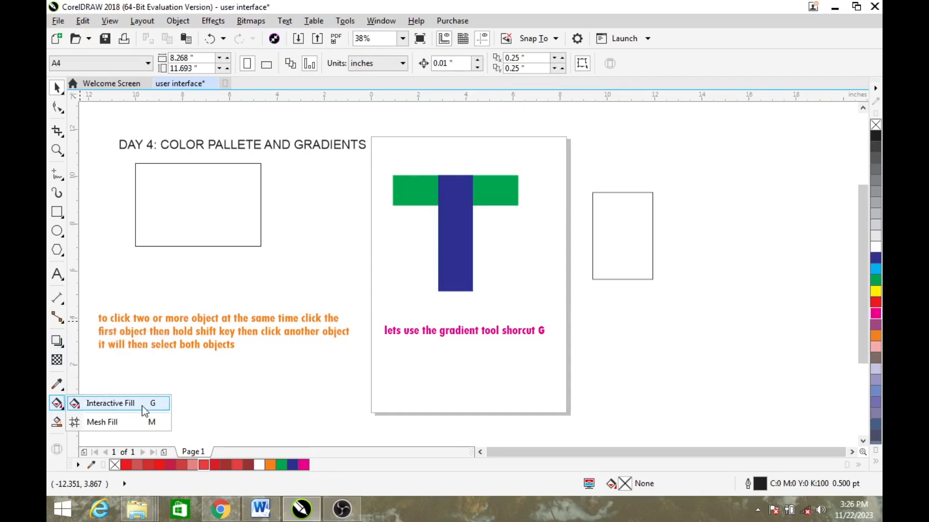
left_click(143, 404)
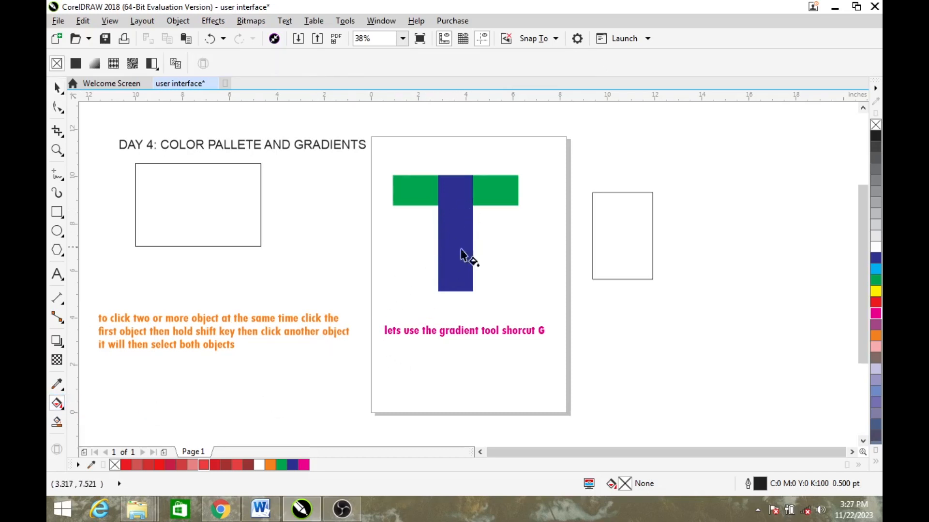
key("space")
Step: Duplicate the magenta caption just below itself and rewrite the copy as "CLICK AND DRAG FROM TOP TO BOTTOM TO CREATE NEW"
left_click(462, 333)
left_click_drag(462, 333, 469, 364)
double_click(471, 360)
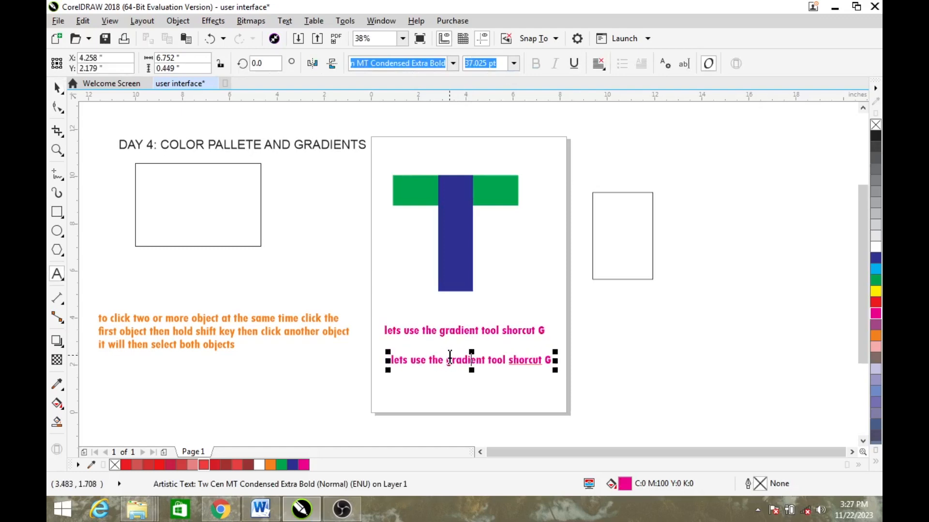
key("ctrl+a")
type("CL")
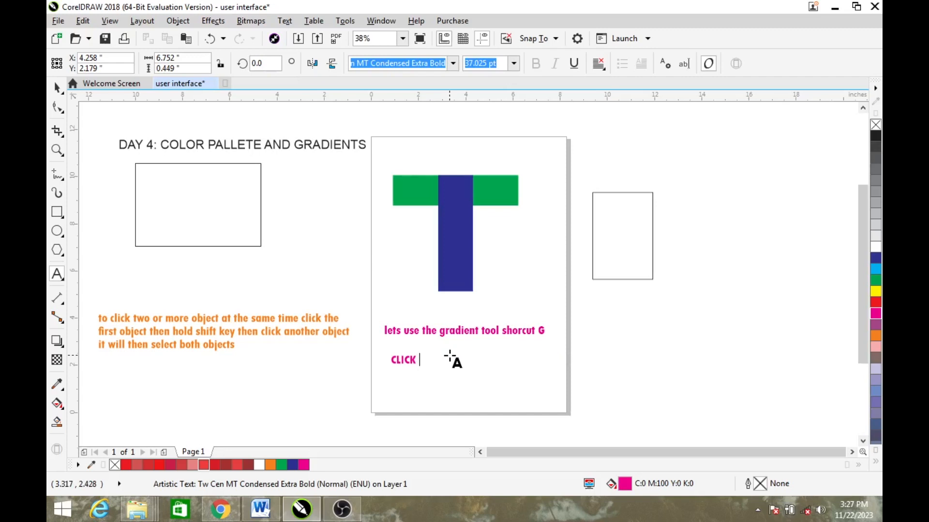
type("ICK AND DRAG FROM TOP TO BOTTOM TO CREATE NEW")
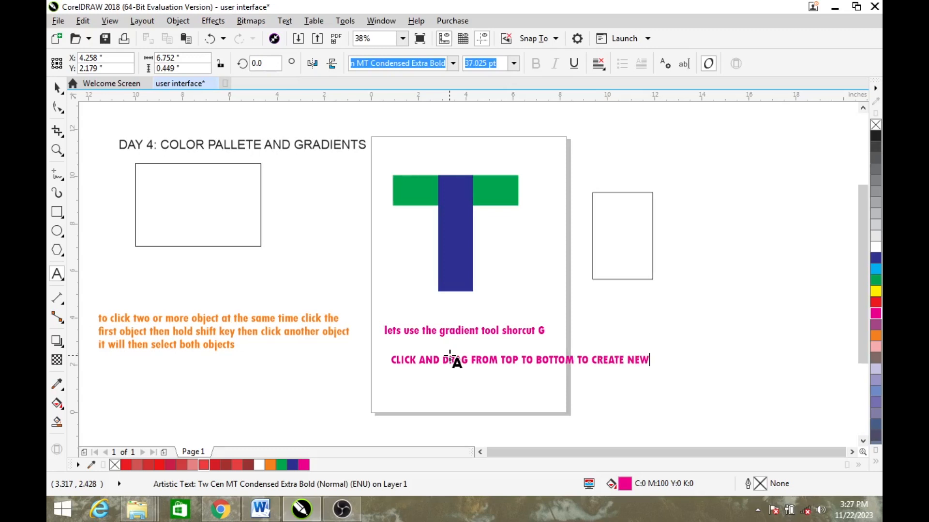
key("ctrl+space")
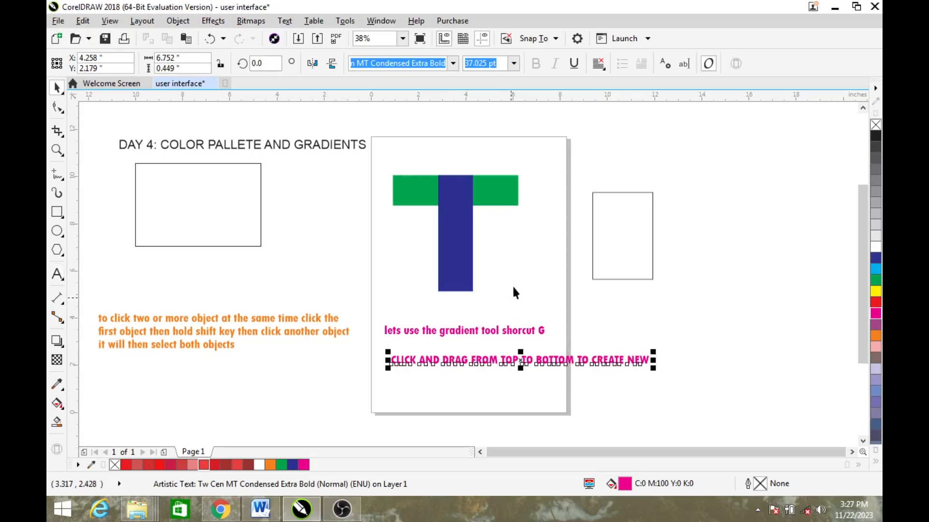
Step: Apply a top-to-bottom linear gradient from blue to white on the T's vertical bar with the Interactive Fill tool
left_click(454, 222)
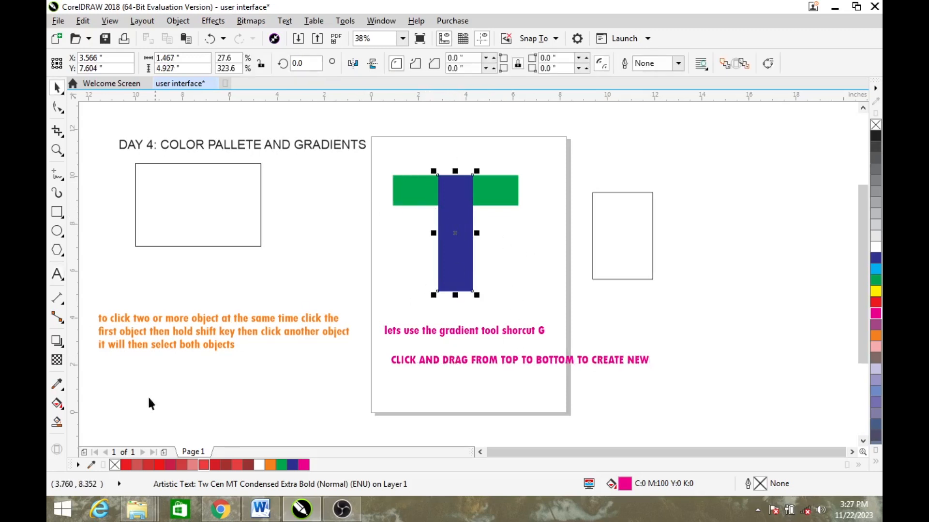
left_click(56, 405)
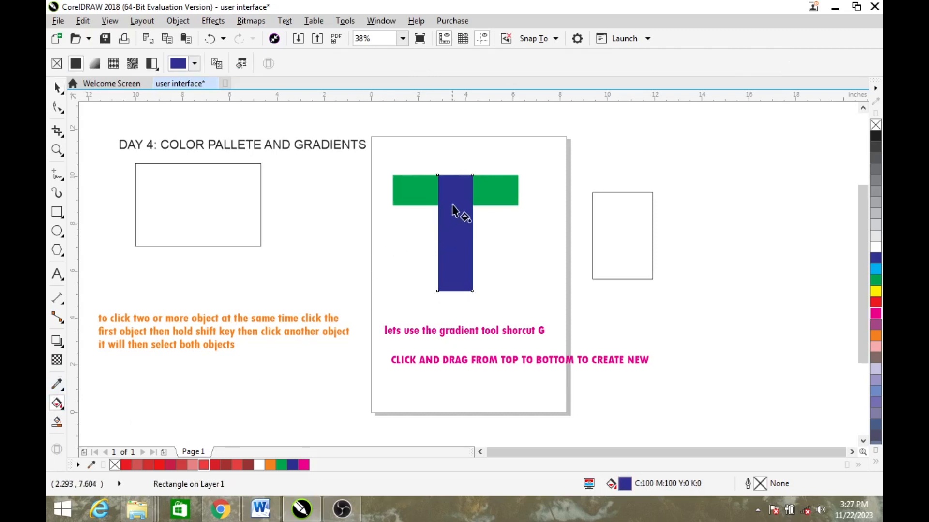
left_click_drag(460, 187, 458, 259)
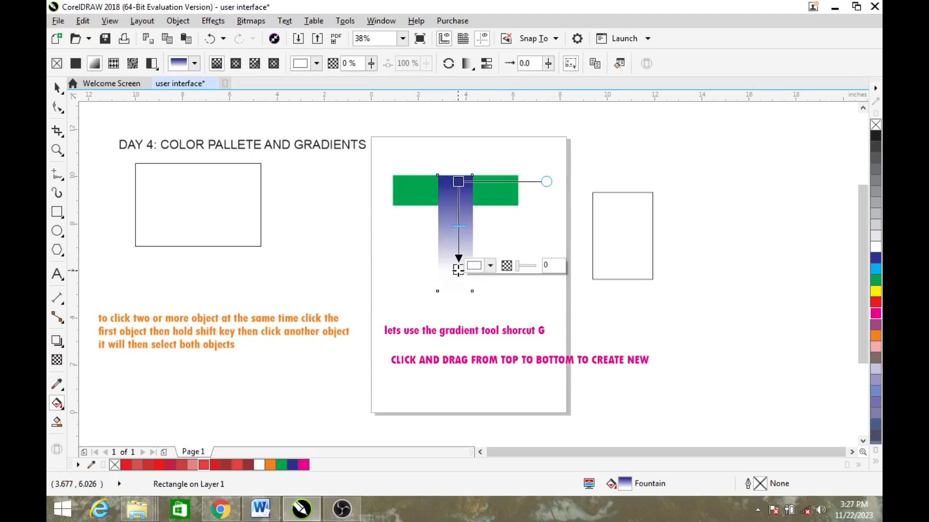
Step: Set the bottom end color of the vertical bar's gradient to a bright pinkish red using the color picker
left_click(491, 266)
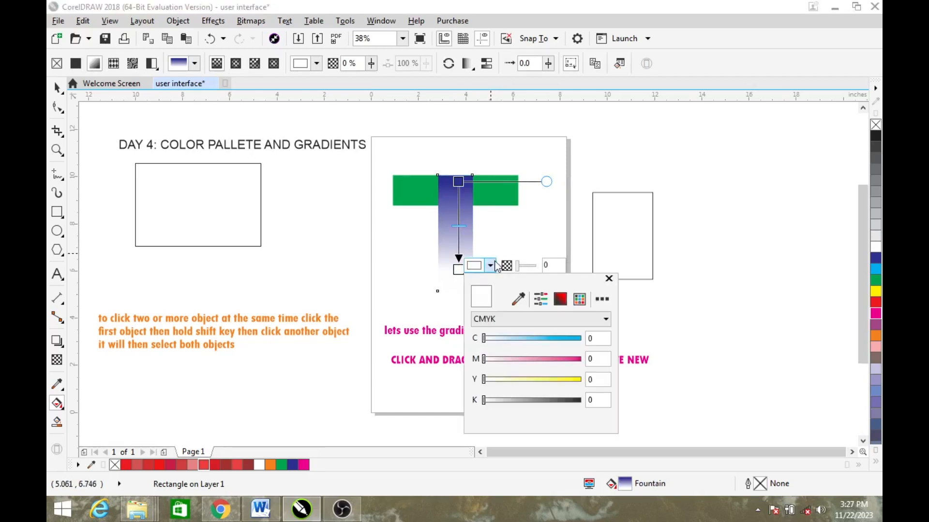
left_click(561, 301)
mouse_move(521, 339)
left_mouse_down()
mouse_move(513, 343)
mouse_move(535, 342)
mouse_move(535, 363)
mouse_move(512, 367)
mouse_move(543, 358)
left_mouse_up()
left_click(557, 349)
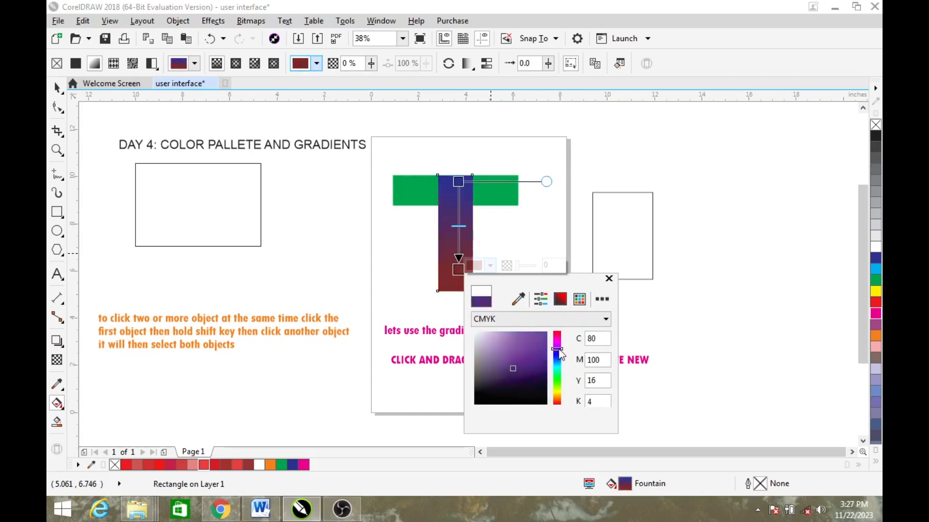
left_click(557, 341)
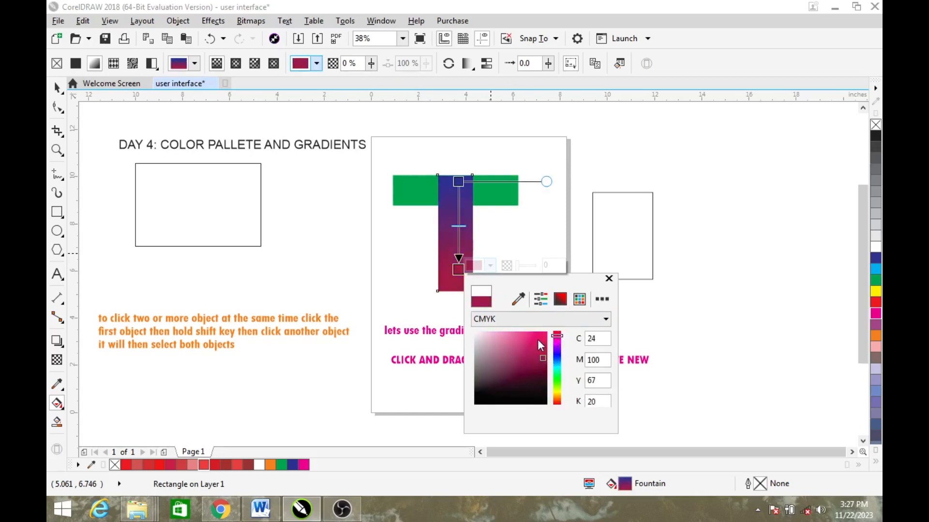
left_click(542, 335)
left_click(480, 218)
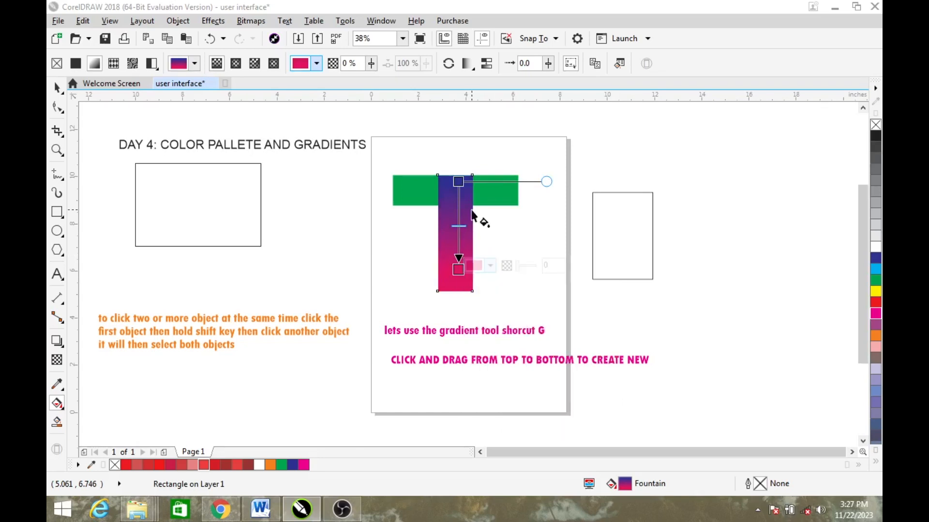
left_click(516, 222)
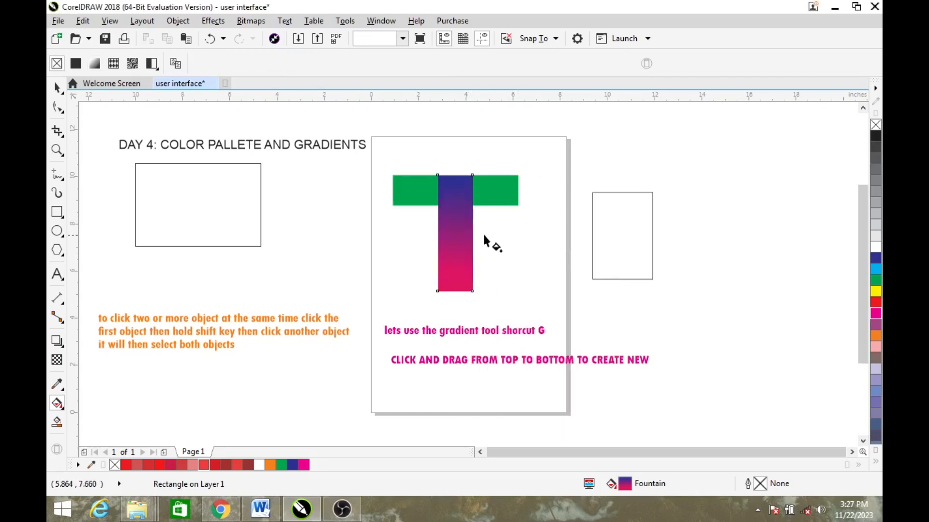
Step: Move the green horizontal bar off the page to above the outlined rectangle beside it
left_click(57, 88)
left_click(425, 202)
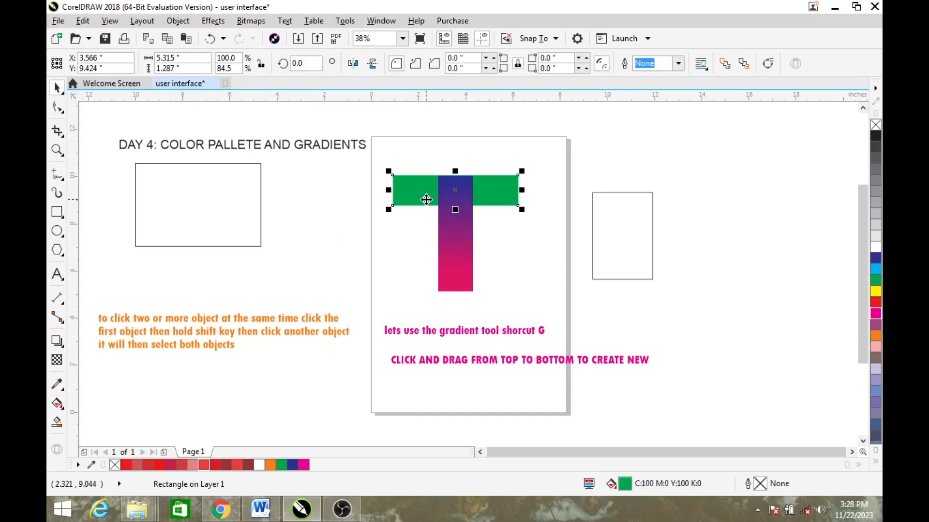
left_click_drag(425, 201, 630, 167)
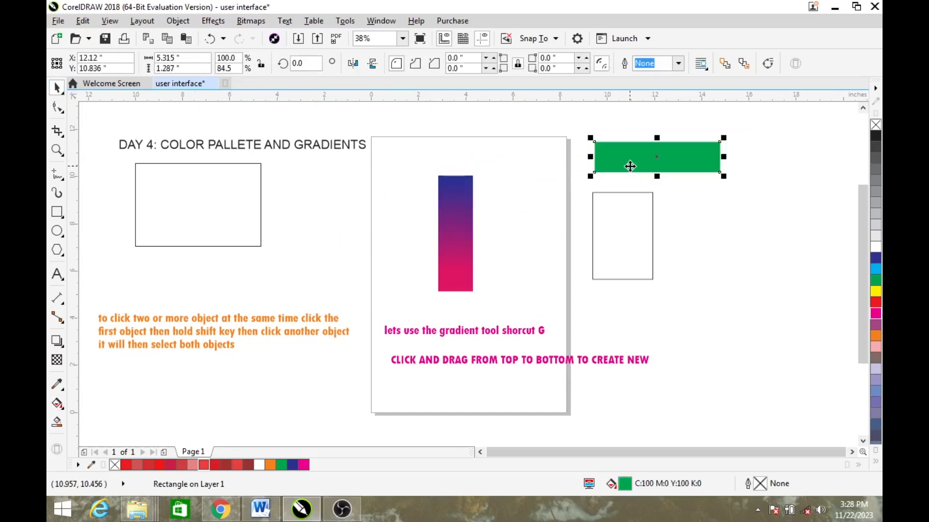
Step: Fill the green bar with the default bitmap pattern using the Interactive Fill tool
key("g")
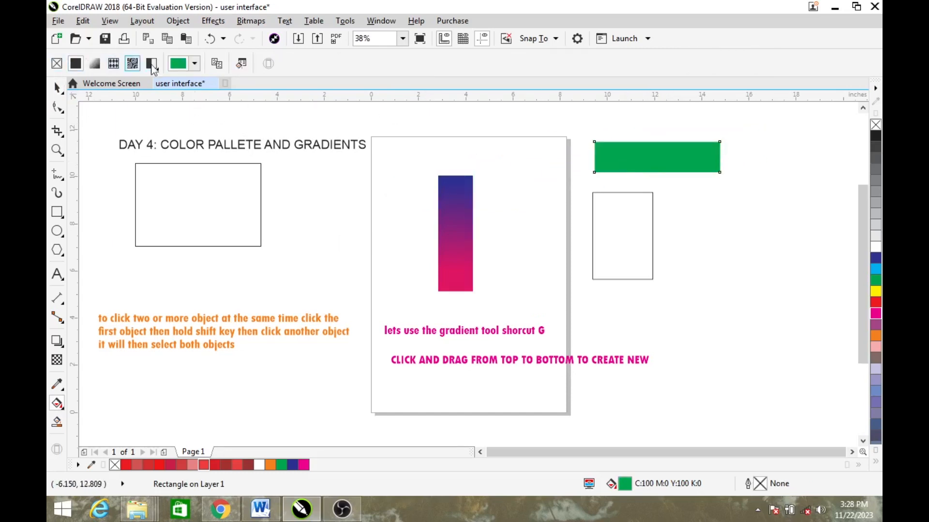
left_click(132, 63)
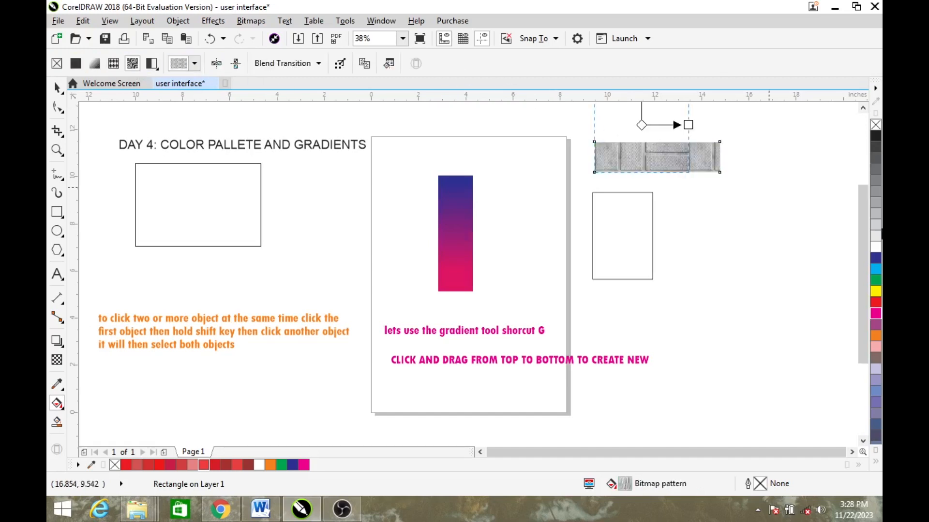
scroll(863, 261, "up", 2)
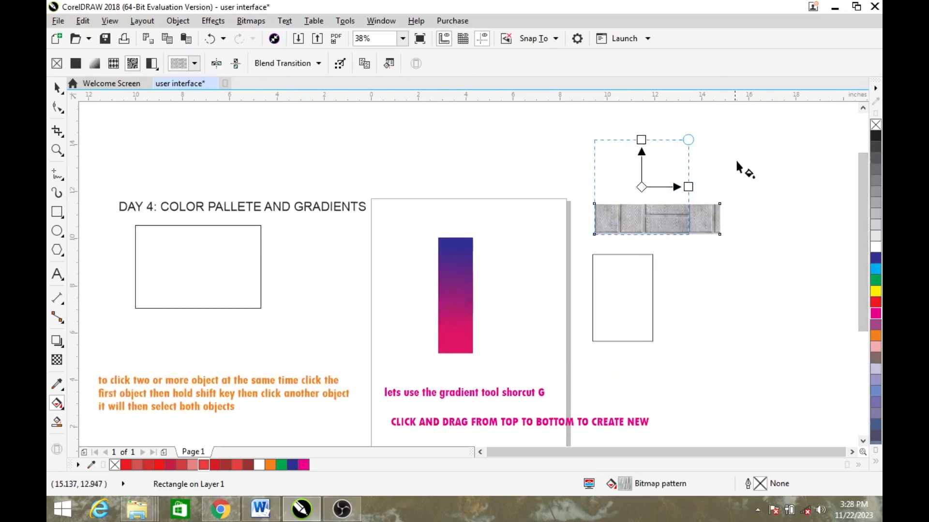
key("z")
left_click(572, 267)
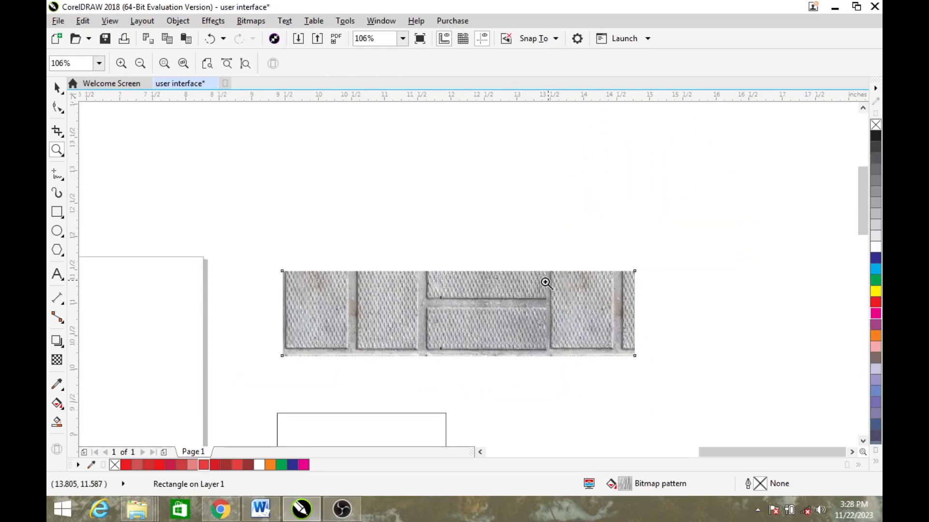
Step: Move the patterned bar slightly up and to the right, and narrow its bitmap pattern tile
key("space")
left_click_drag(481, 312, 520, 234)
key("g")
left_click_drag(582, 147, 535, 147)
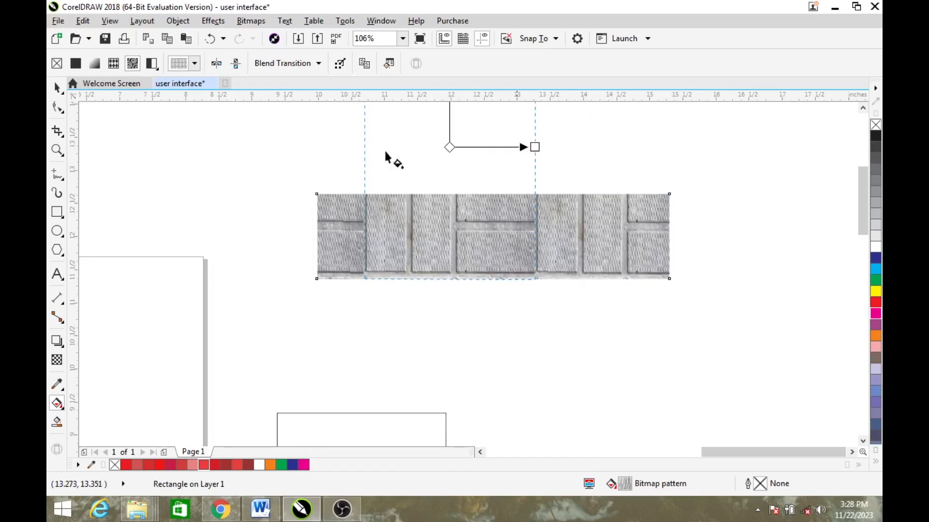
Step: Try the crumpled-paper bitmap pattern on the bar, ending on the metal diamond-plate pattern
left_click(196, 65)
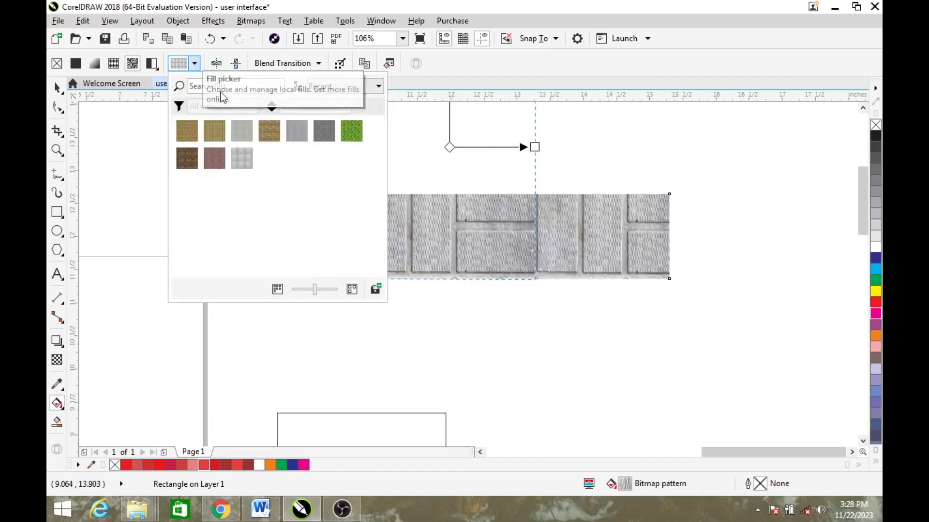
left_click(269, 134)
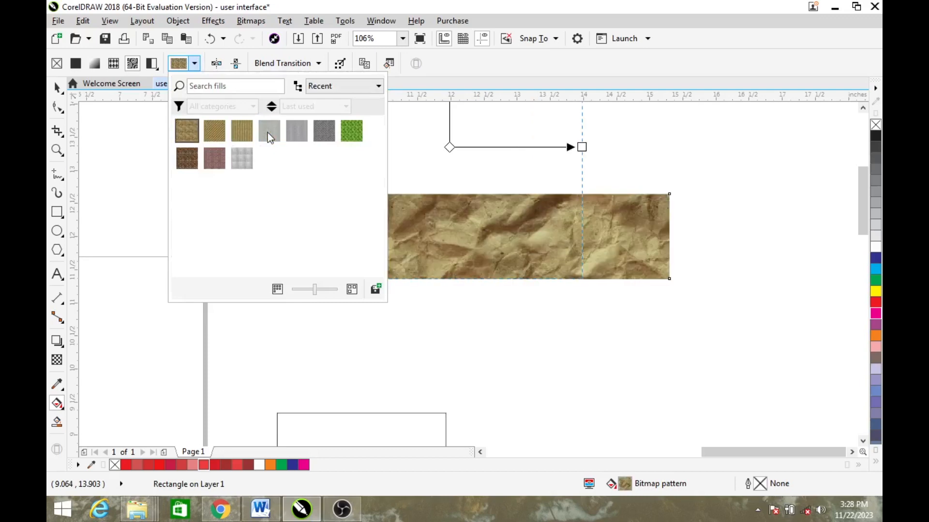
left_click(297, 130)
left_click(327, 133)
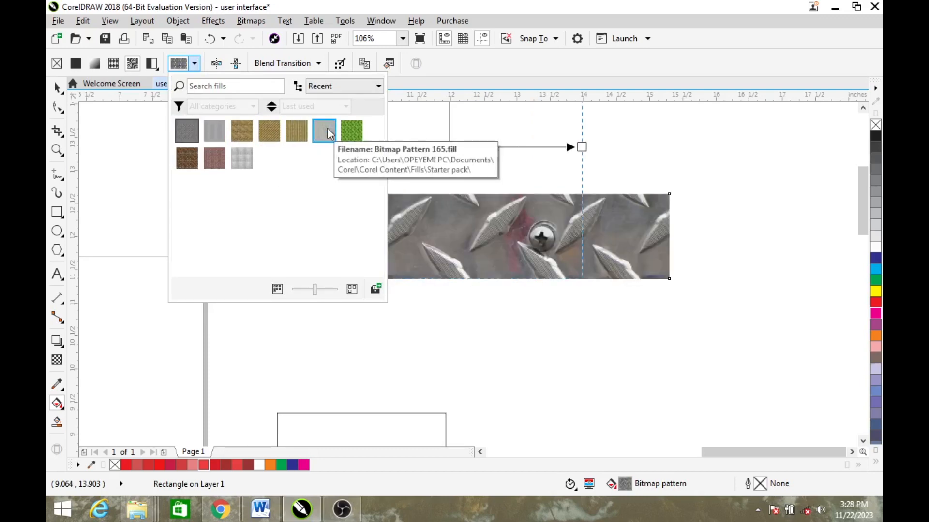
left_click(58, 88)
left_click(58, 89)
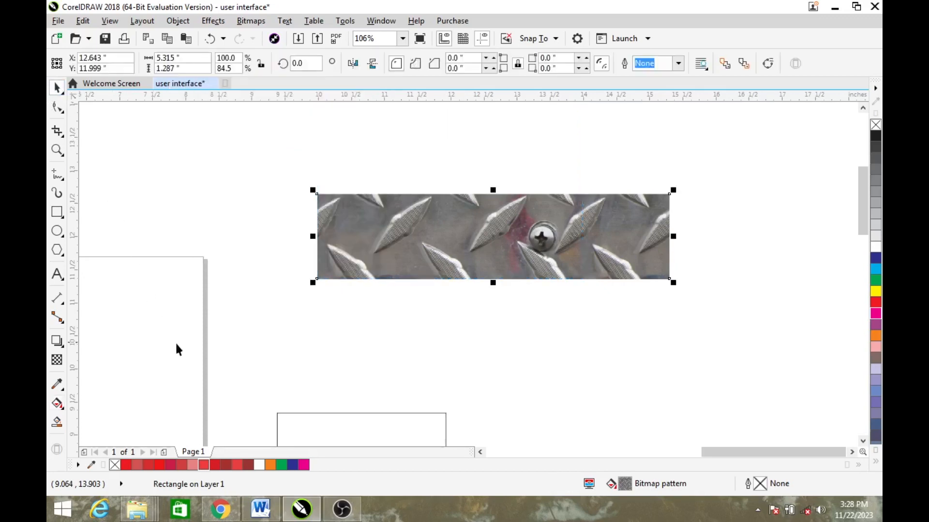
Step: Add a two-line caption below the patterned bar reading "THERE SO MANY PATTERNS HERE" and "TRY IT ALL OUT BY YOURSELF"
left_click(57, 274)
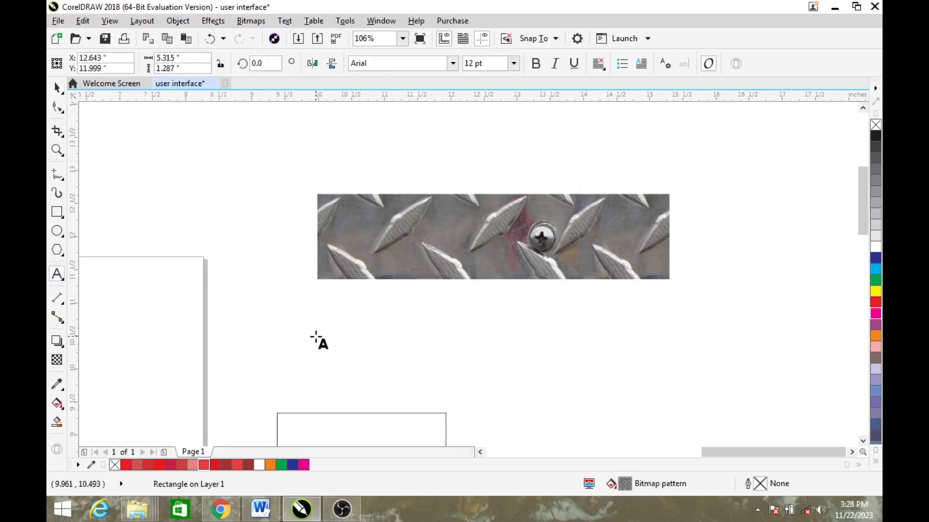
left_click(314, 353)
type("THERRE")
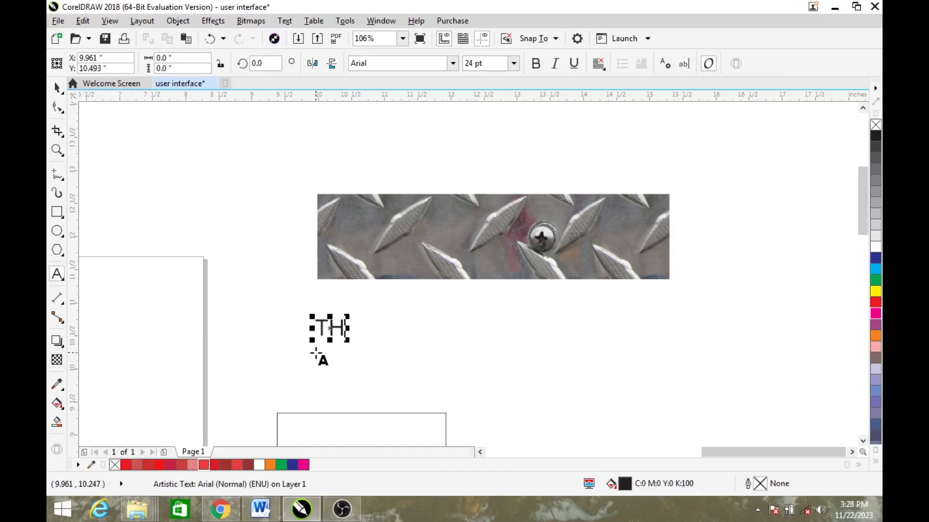
key("BackSpace")
key("BackSpace")
type("ERE")
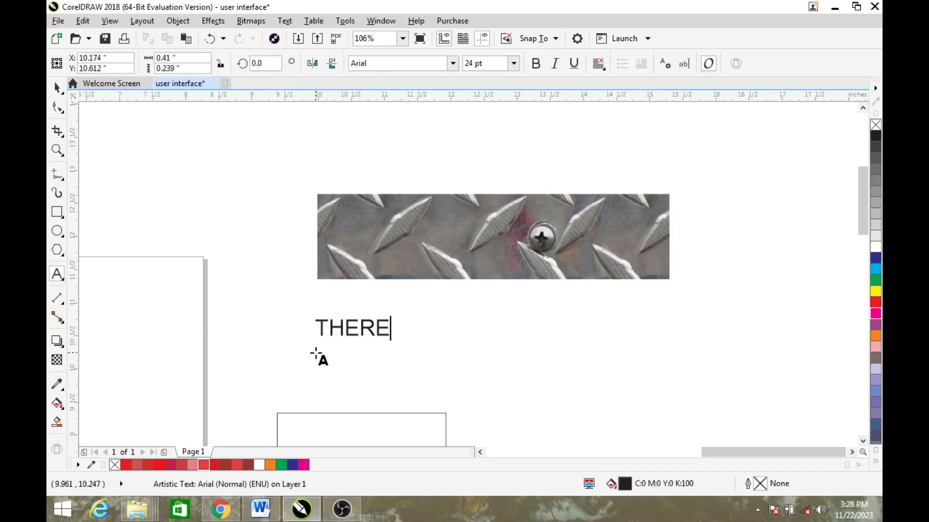
type(" S")
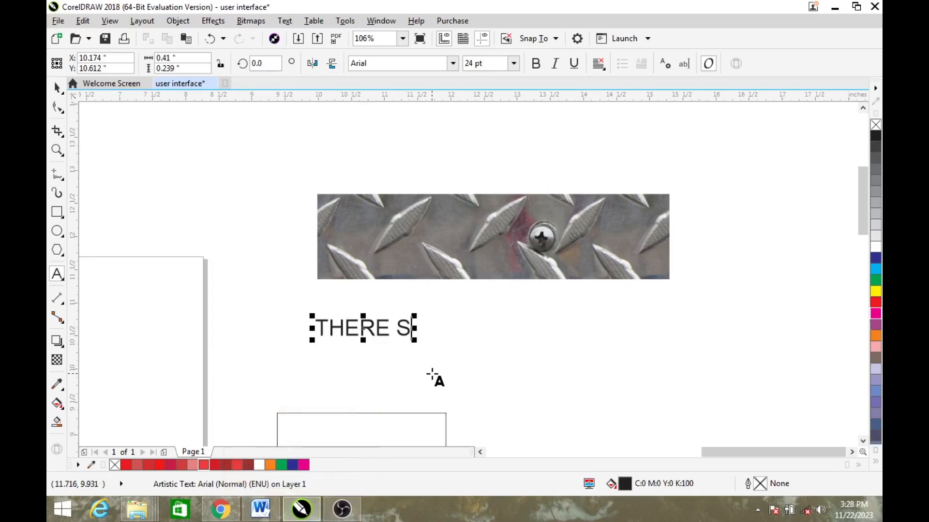
type("O MANY")
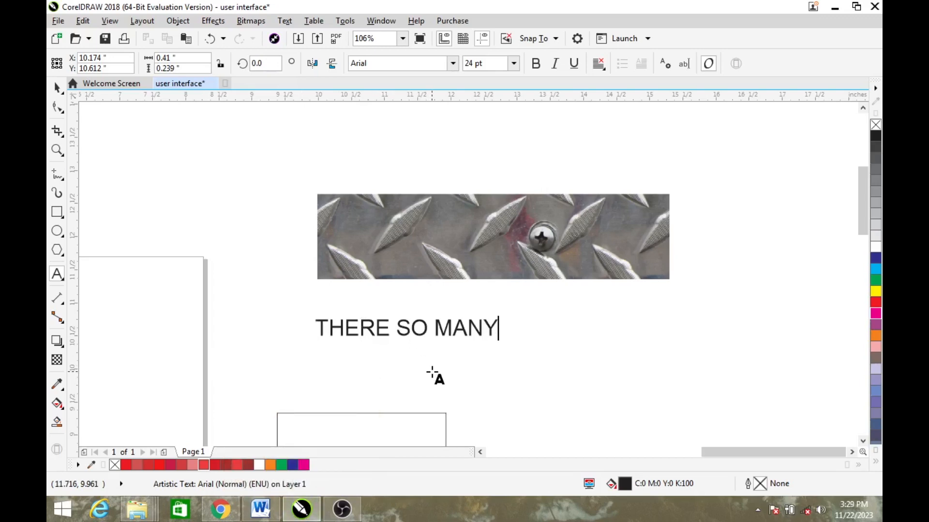
type(" PATTE")
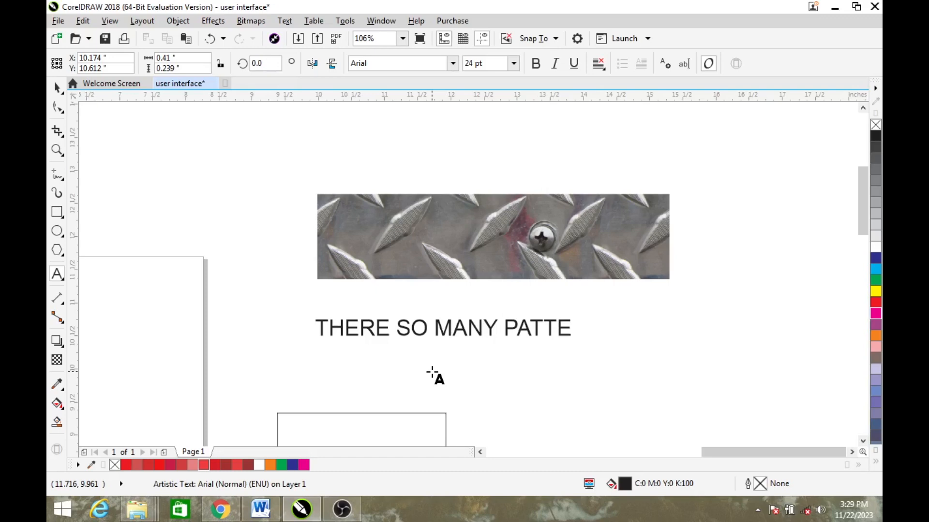
type("RNS HERE ")
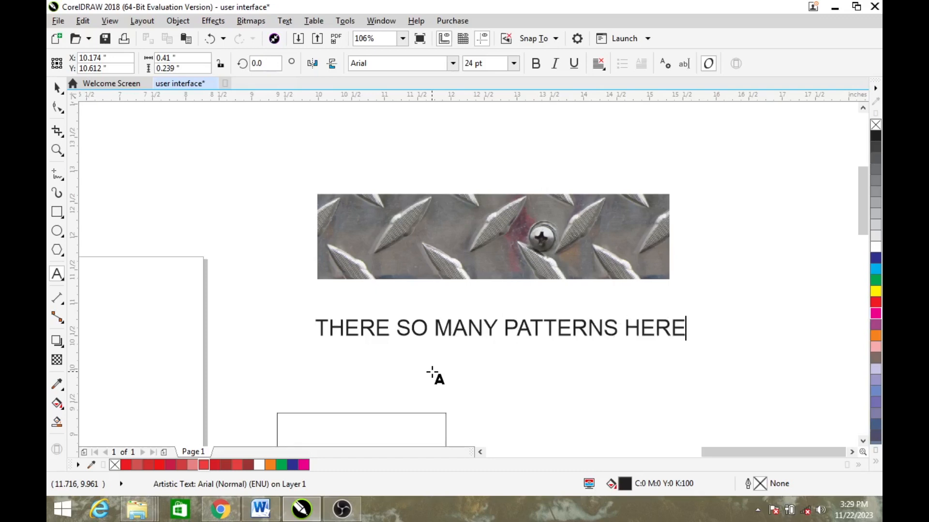
type("TRY IT ALL ")
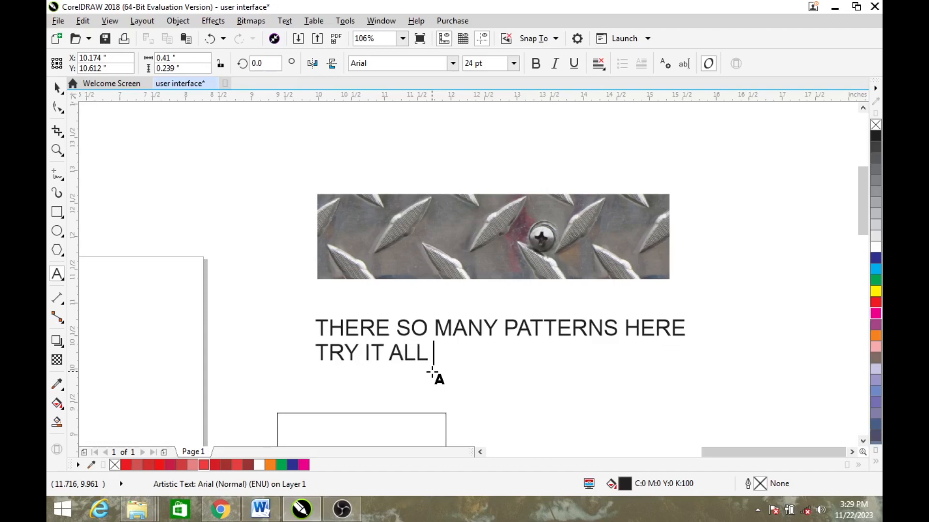
type("OUT BY YOURSELF")
key("ctrl+space")
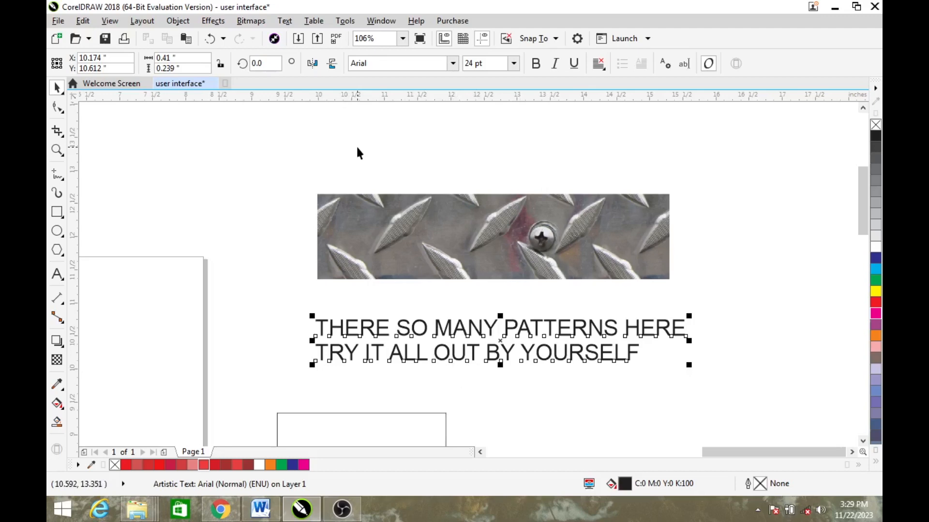
Step: Replace the metal-plate bar's bitmap pattern with a PostScript fill
left_click(389, 227)
key("g")
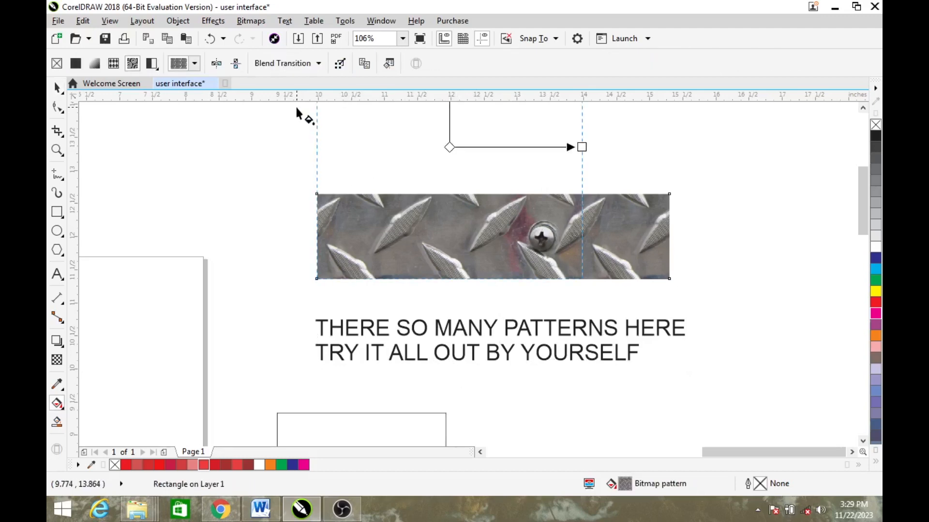
left_click(158, 71)
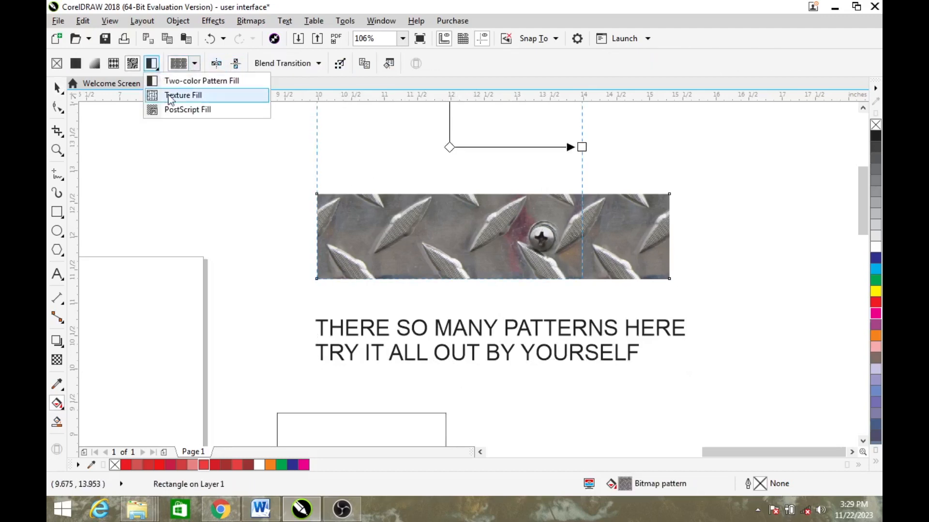
left_click(157, 70)
left_click(157, 71)
left_click(158, 71)
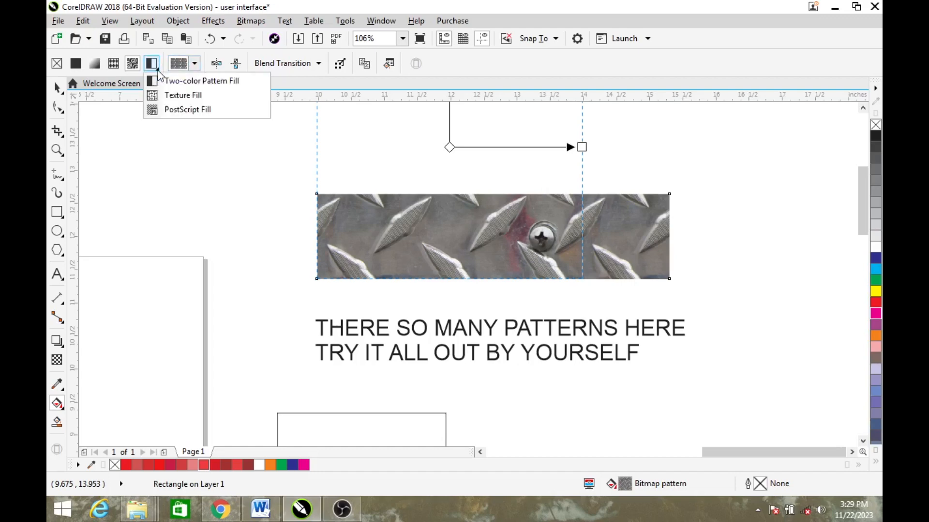
left_click(163, 109)
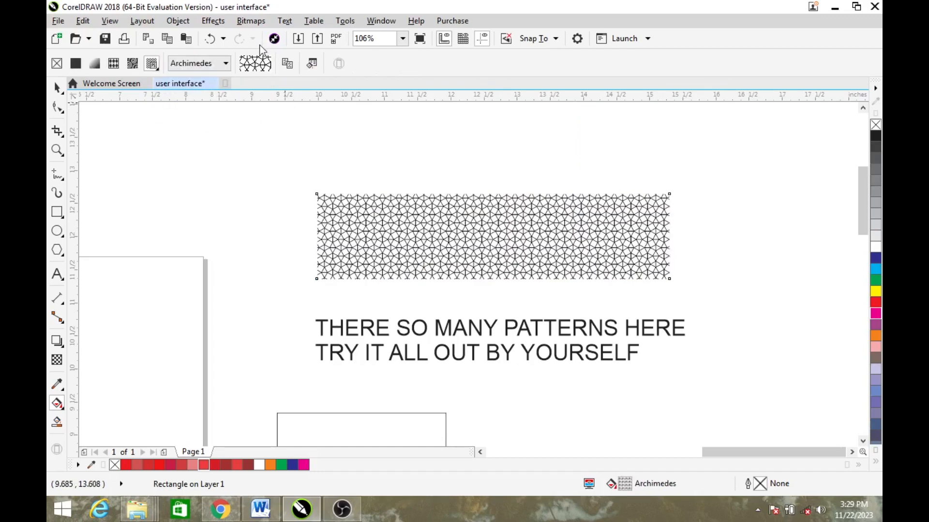
Step: Try the Patio PostScript pattern on the bar, ending on the Reptiles pattern
left_click(194, 64)
key("Escape")
left_click(196, 63)
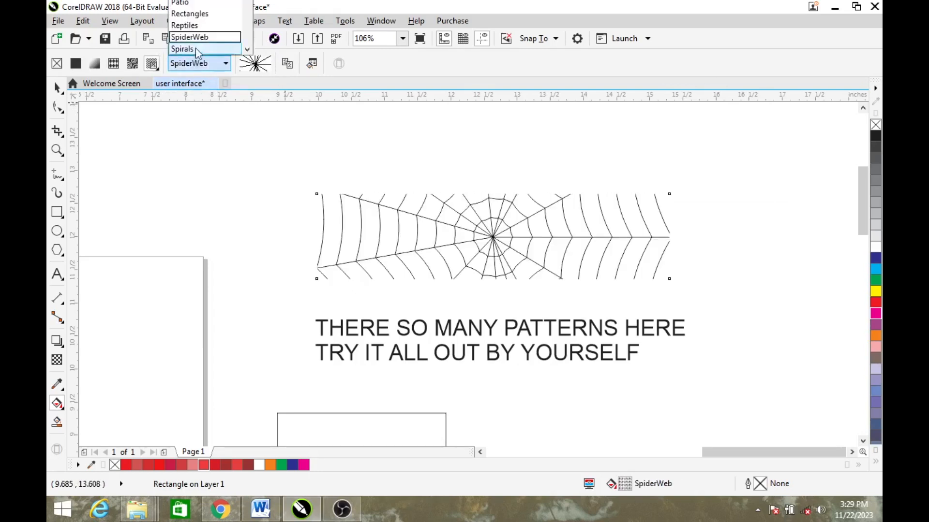
left_click(198, 5)
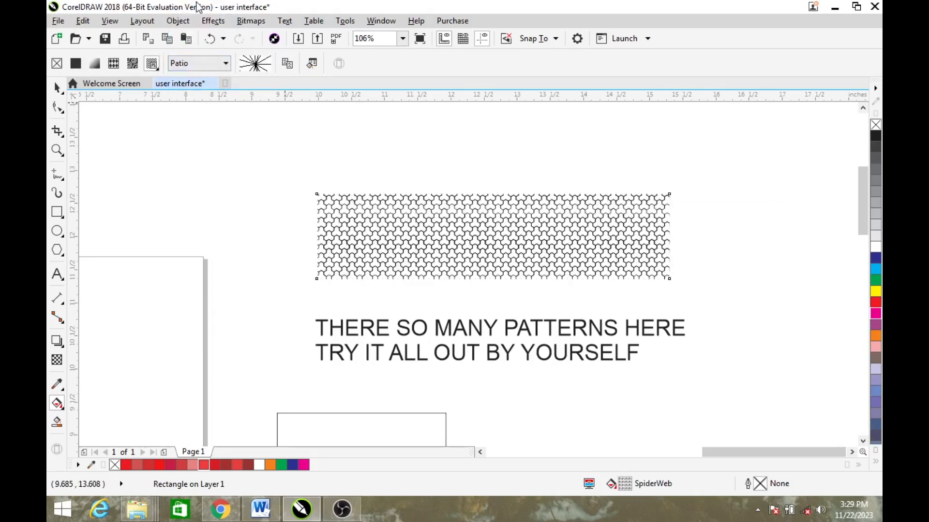
left_click(196, 64)
left_click(190, 28)
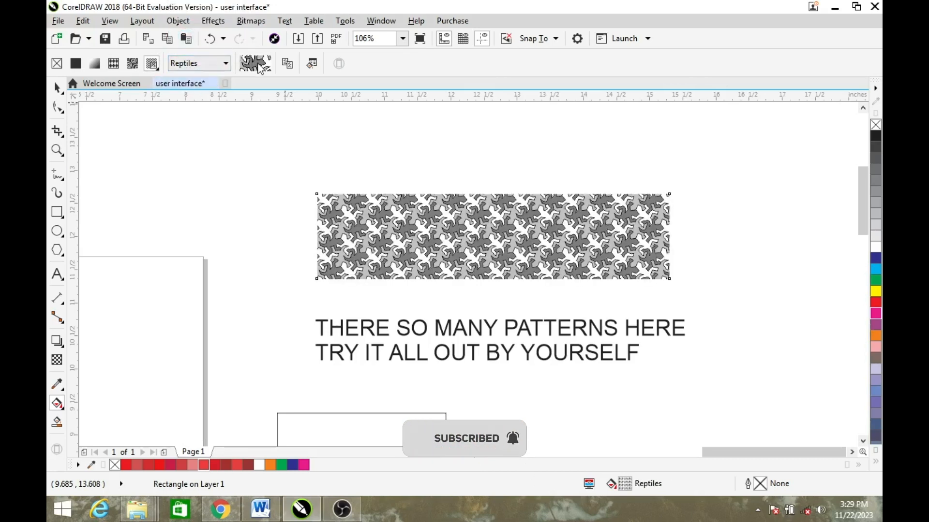
Step: Apply a two-color pattern fill to the bar and choose the heart pattern
left_click(155, 68)
left_click(168, 81)
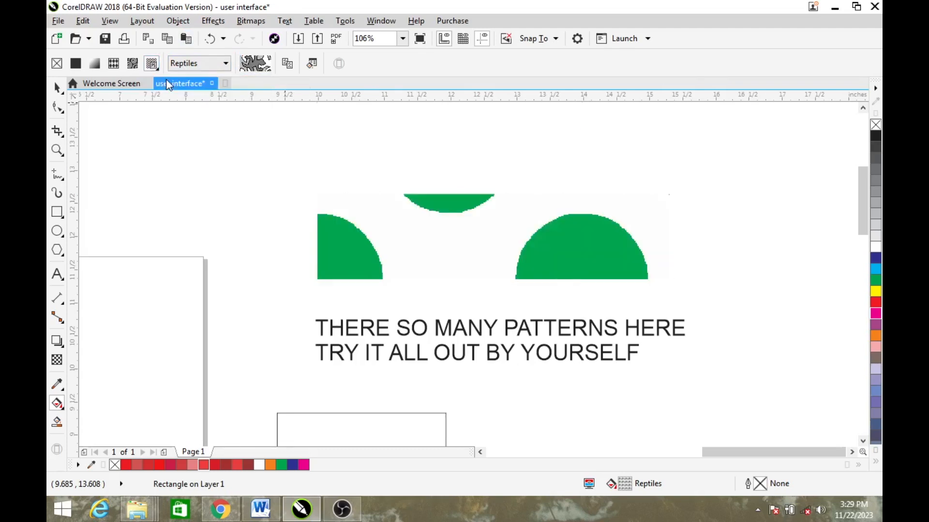
left_click(195, 65)
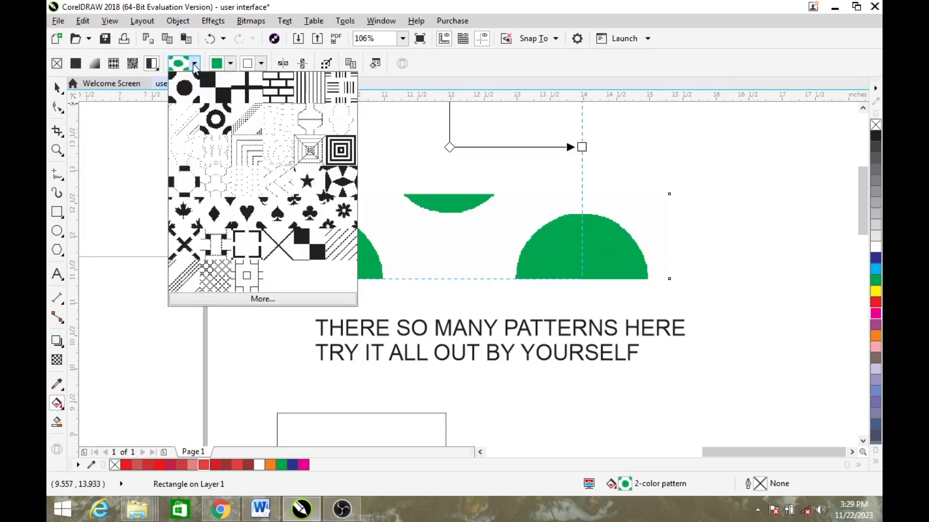
left_click(240, 223)
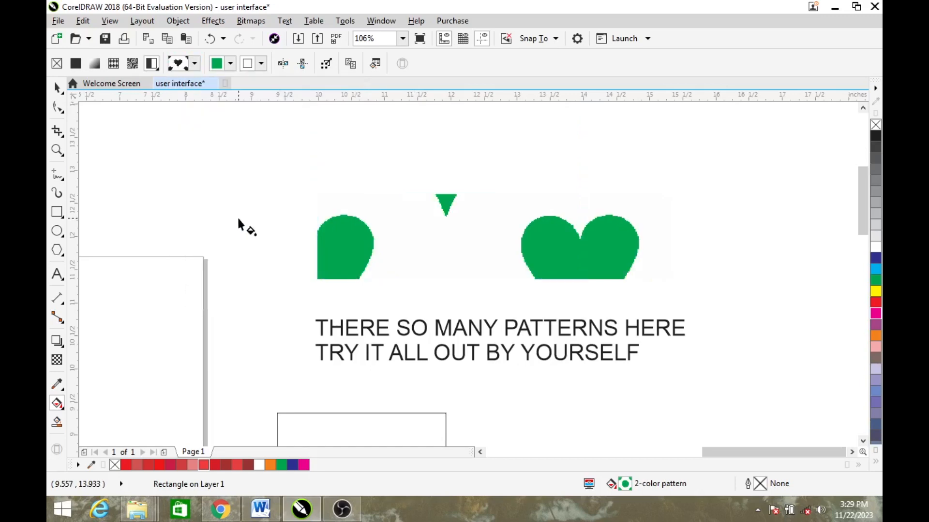
Step: Switch the bar's two-color pattern to concentric squares and set its front color to pale green, C27 M0 Y23 K0
left_click(195, 65)
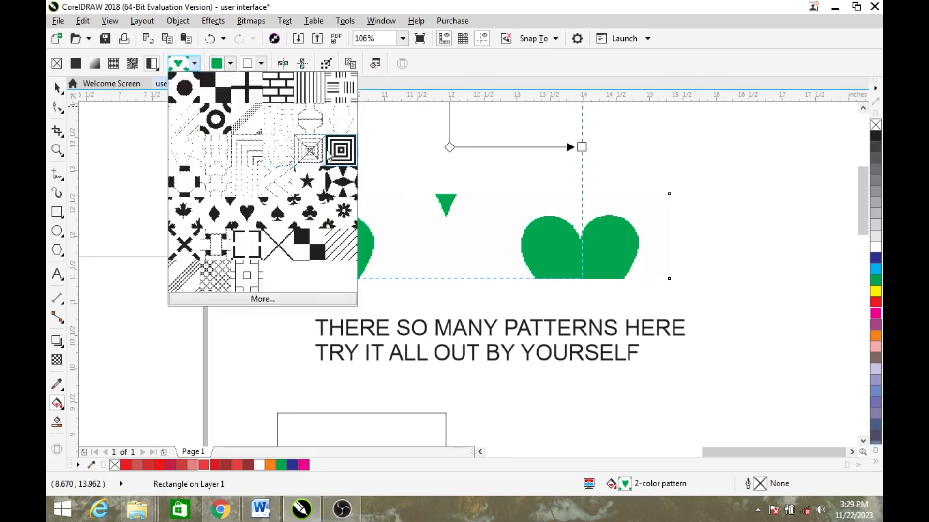
left_click(340, 150)
left_click(231, 64)
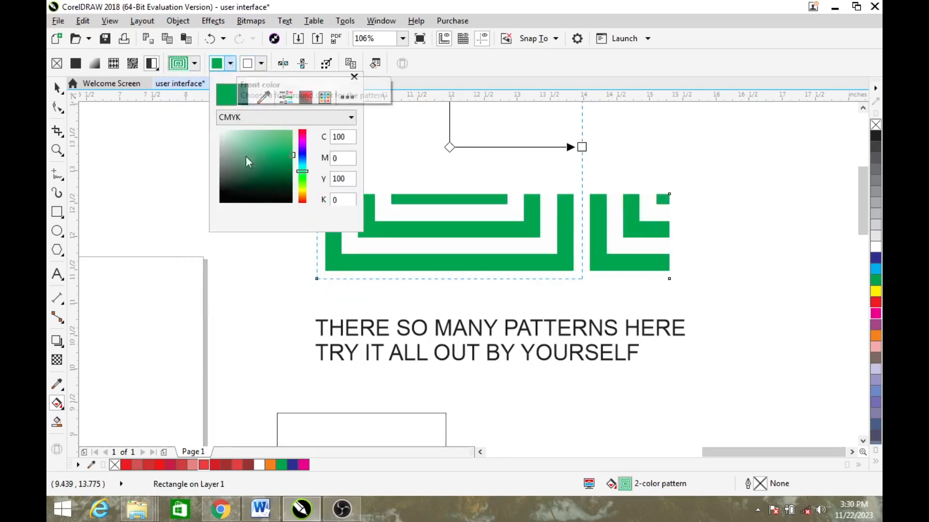
left_click_drag(255, 157, 241, 137)
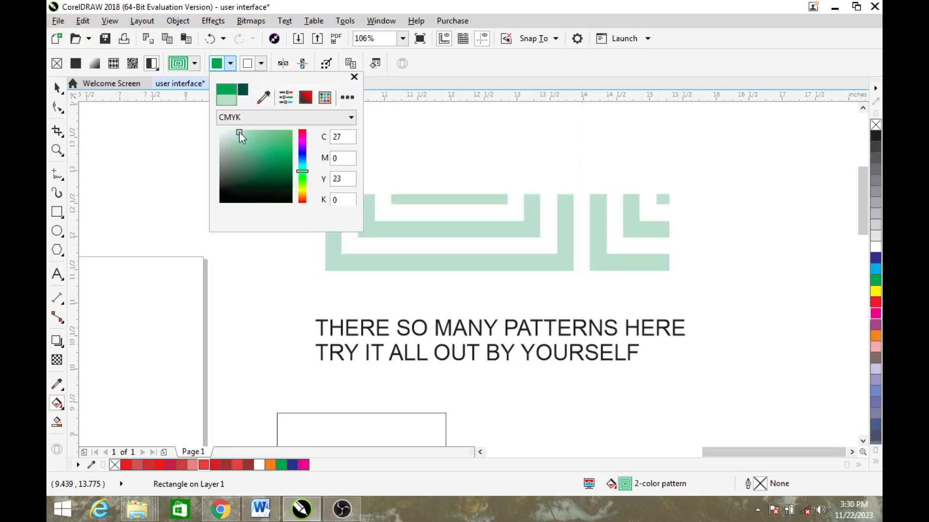
Step: Set the pattern's back color to purple, C59 M78 Y0 K0
left_click(260, 63)
left_click(261, 63)
left_click(289, 139)
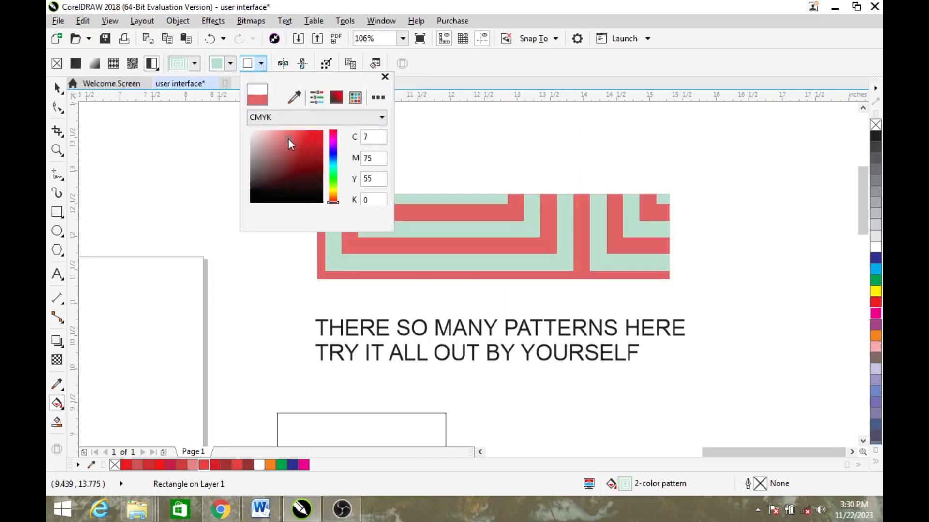
left_click(297, 139)
left_click(333, 154)
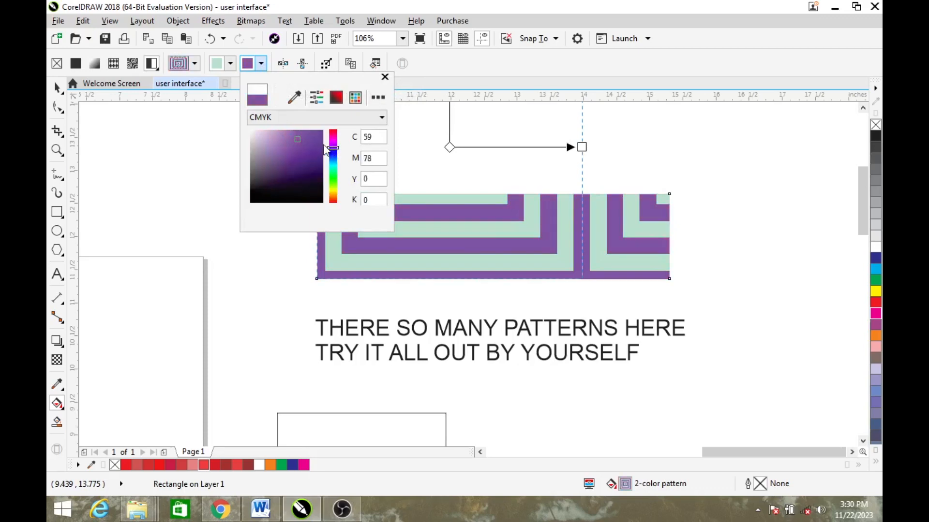
Step: Change the pattern's front color to light blue, C45 M33 Y0 K0, after trying darker blues
left_click(231, 66)
left_click(231, 66)
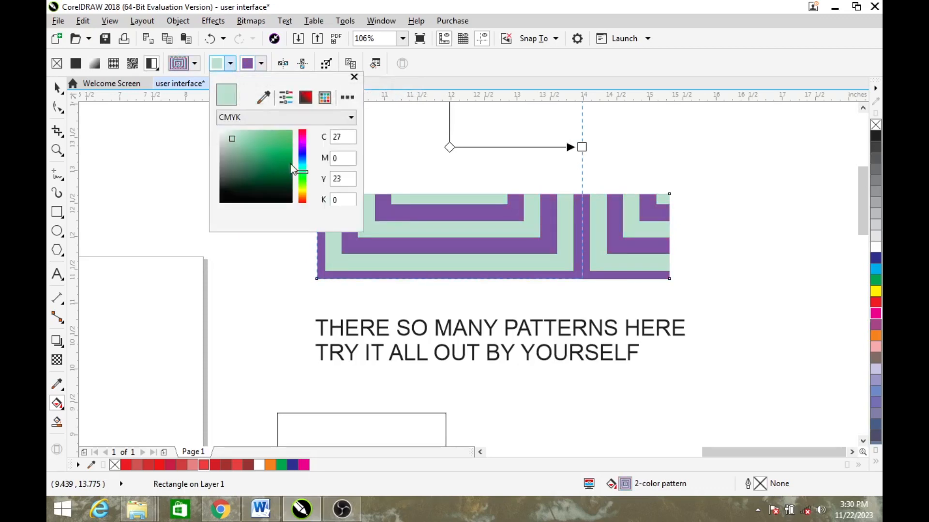
left_click(302, 157)
left_click(278, 139)
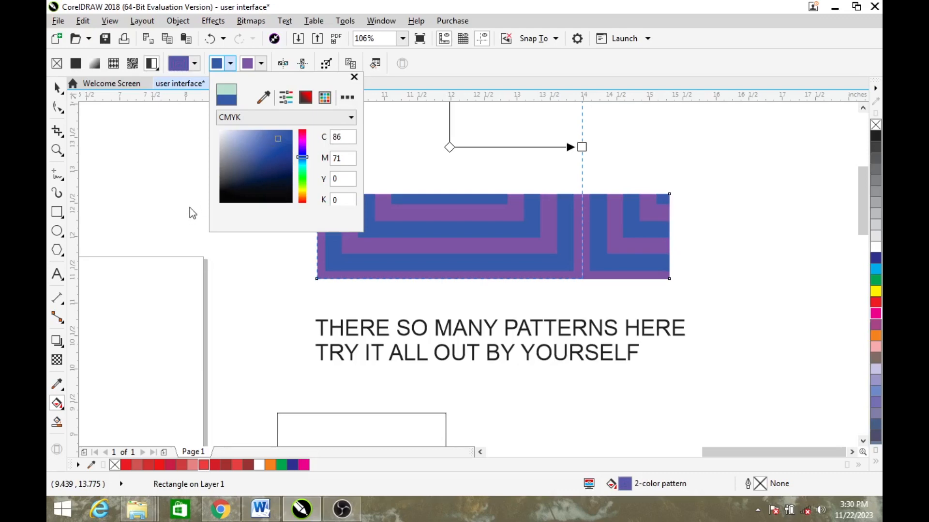
left_click(271, 169)
left_click(255, 158)
left_click(242, 143)
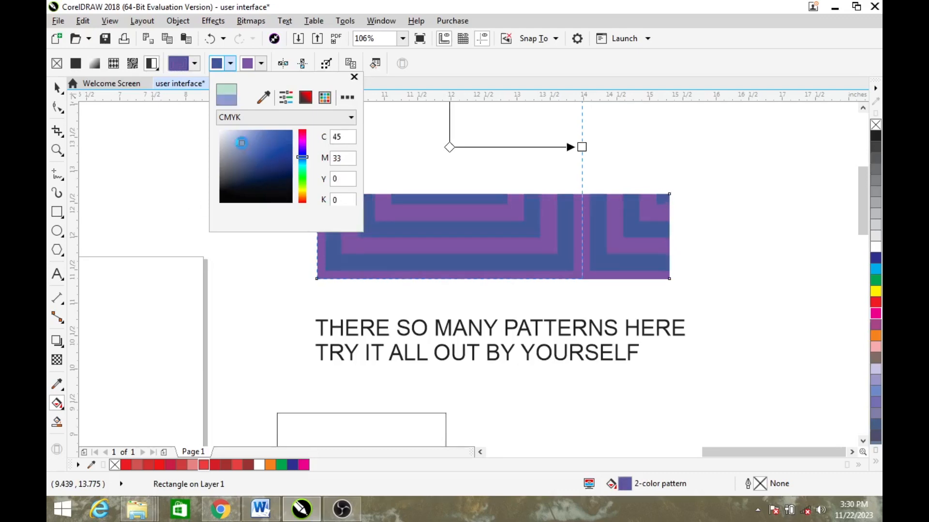
left_click(189, 127)
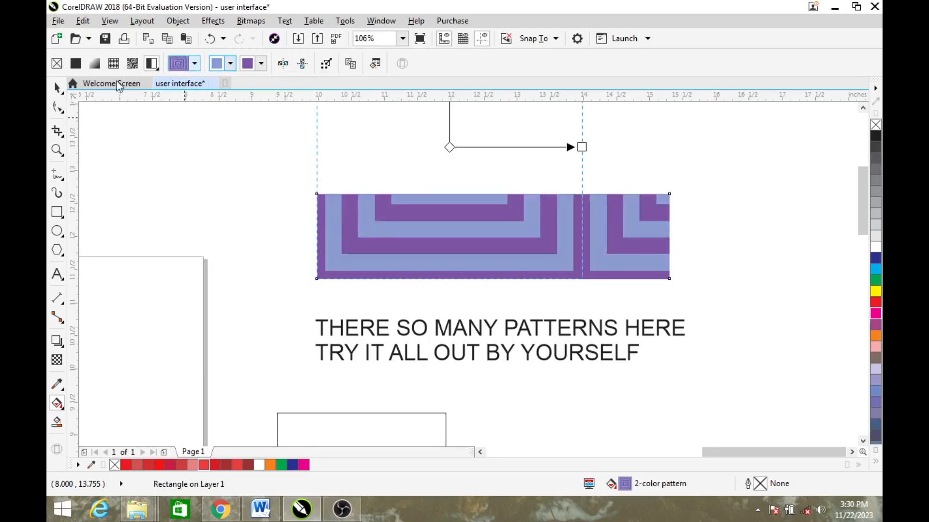
Step: Duplicate the patterned bar, place one bar above the other, and give the upper one the four-pointed star pattern
left_click(57, 88)
left_click_drag(415, 203, 394, 145)
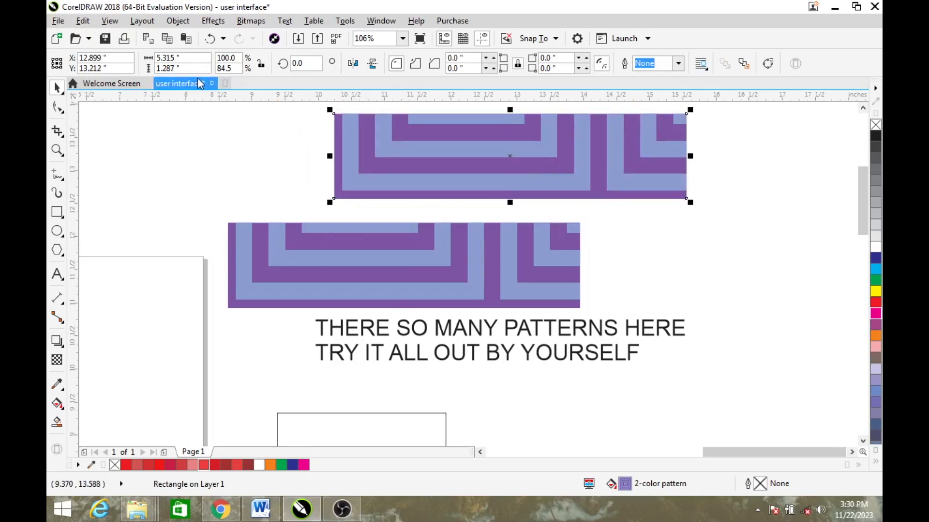
key("g")
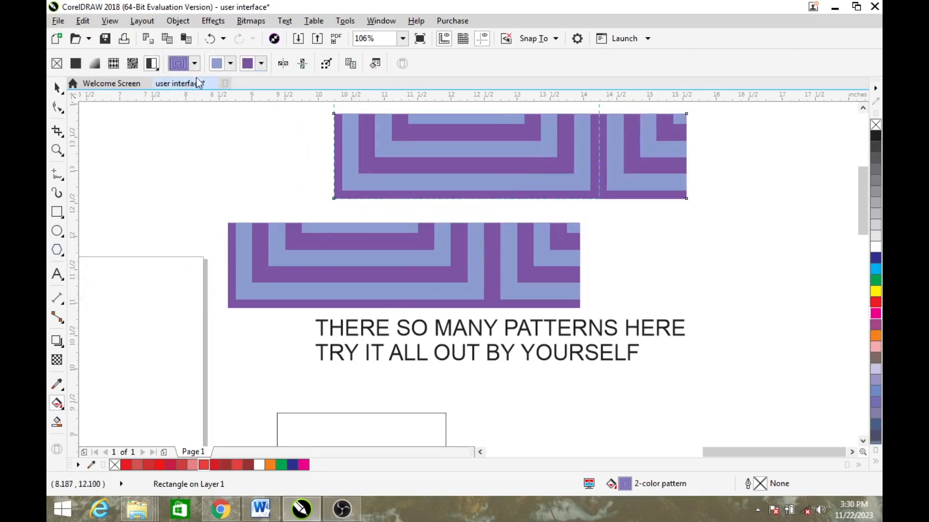
left_click(194, 63)
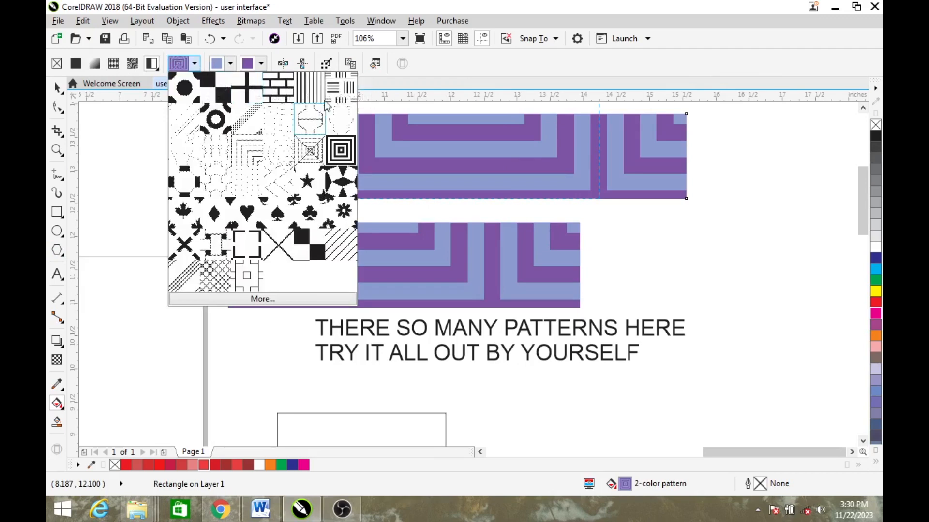
left_click(339, 181)
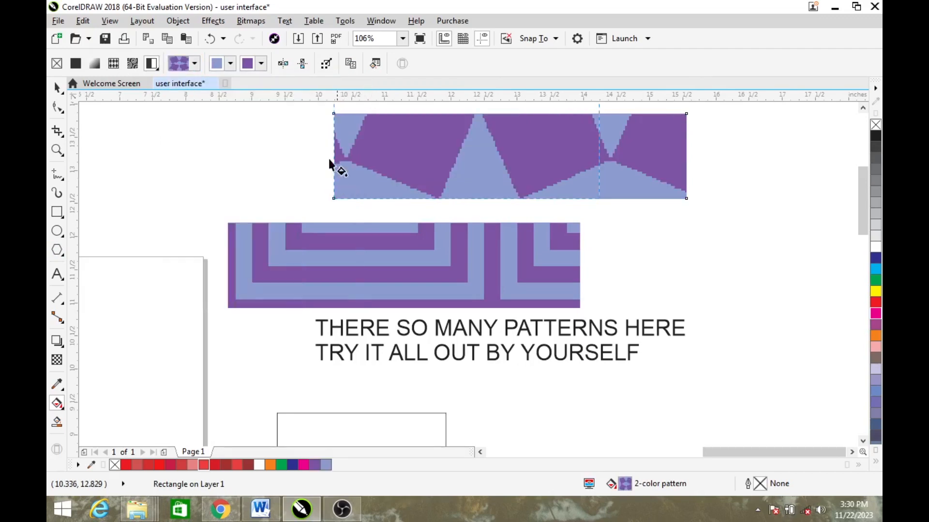
Step: Replace the upper bar's fill with a texture fill and try the gray stone texture, ending on the dark blue and white one
left_click(158, 68)
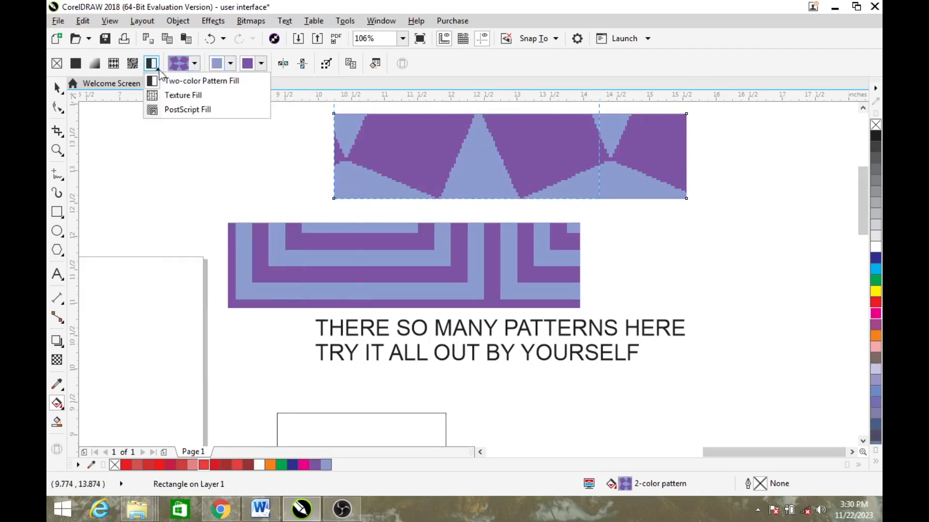
left_click(170, 97)
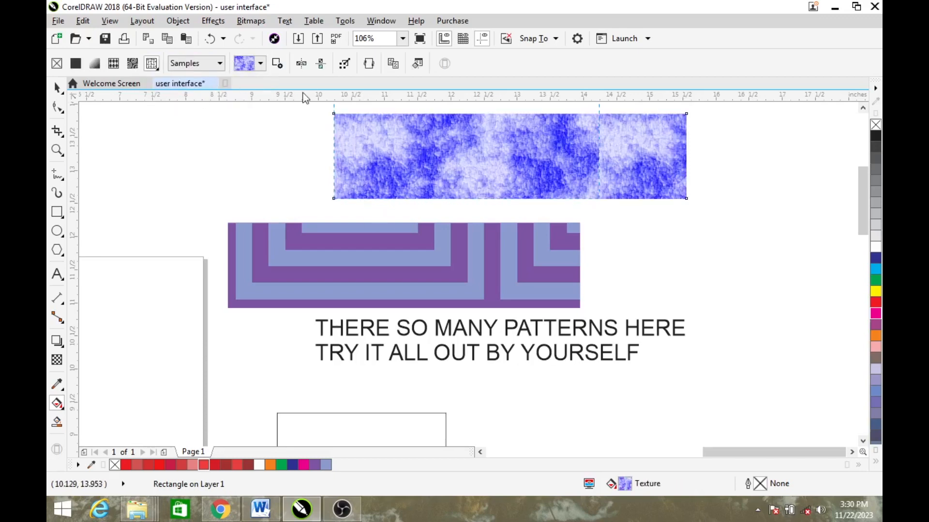
left_click(261, 64)
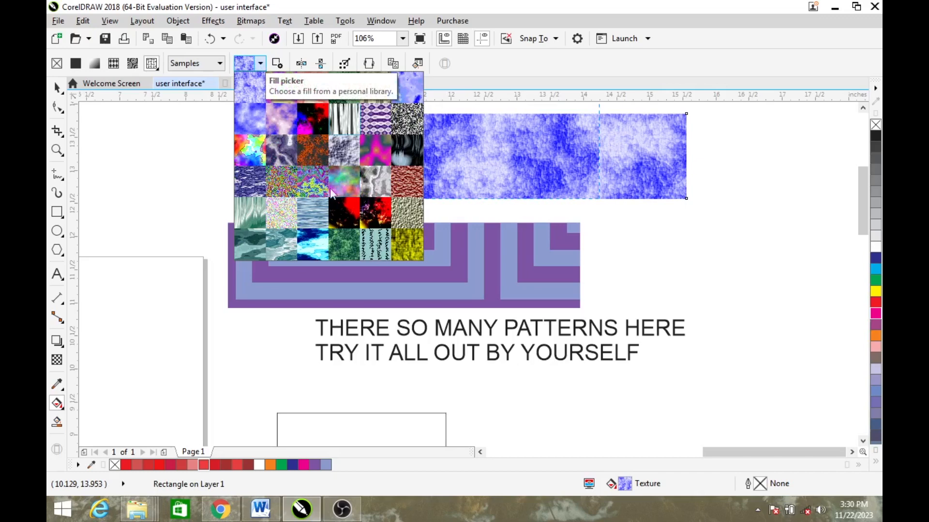
left_click(347, 150)
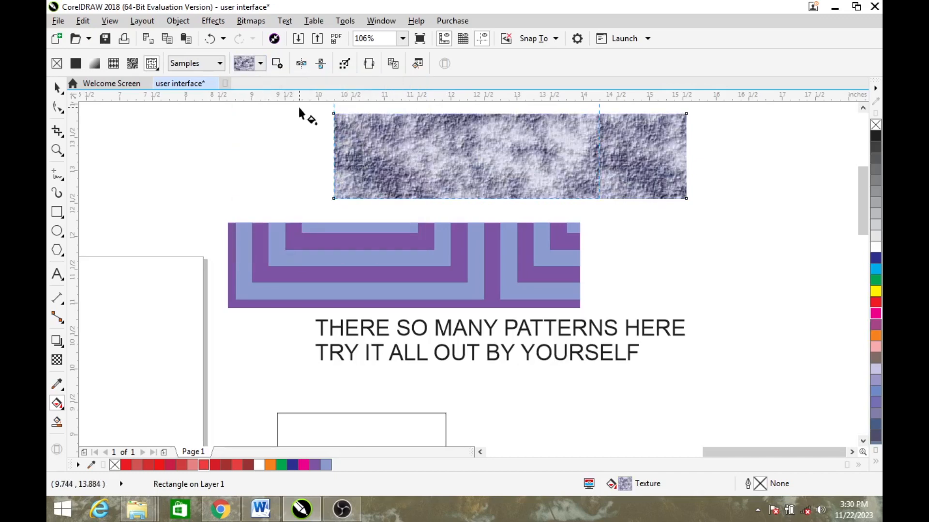
left_click(261, 64)
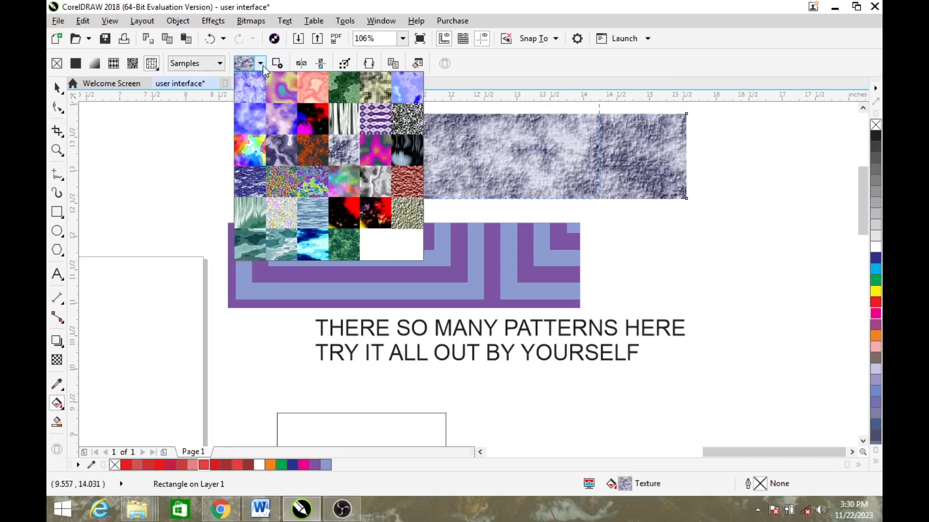
left_click(260, 184)
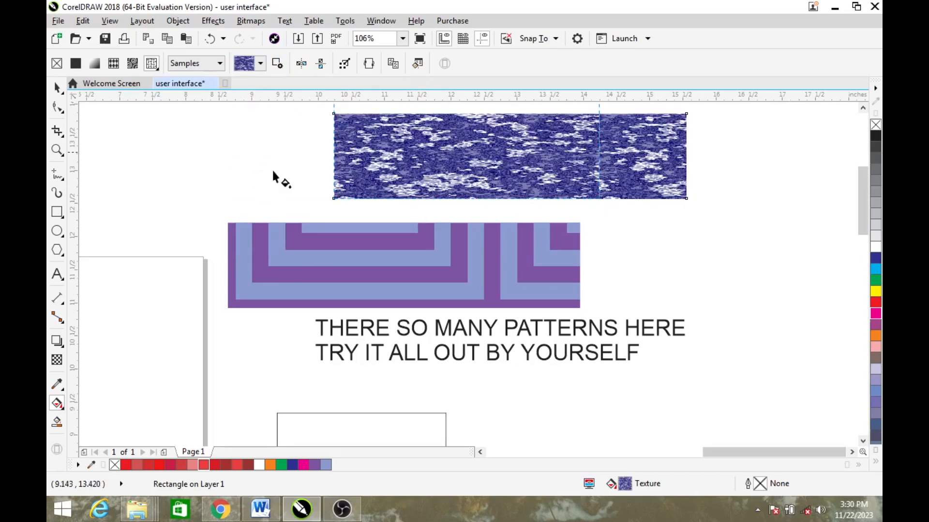
Step: Add a third line reading "AND TEXTURES TOO..." to the caption below the bars
key("space")
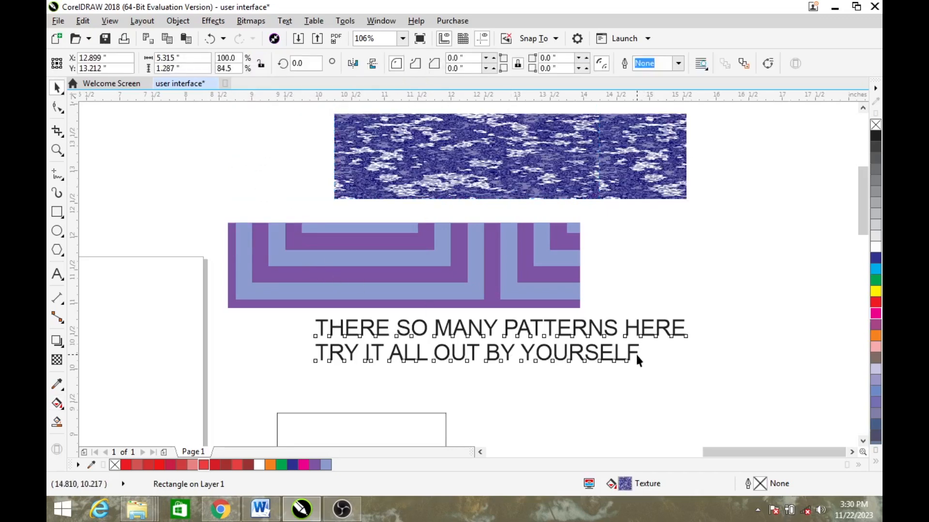
double_click(637, 357)
key("Return")
type("AND ")
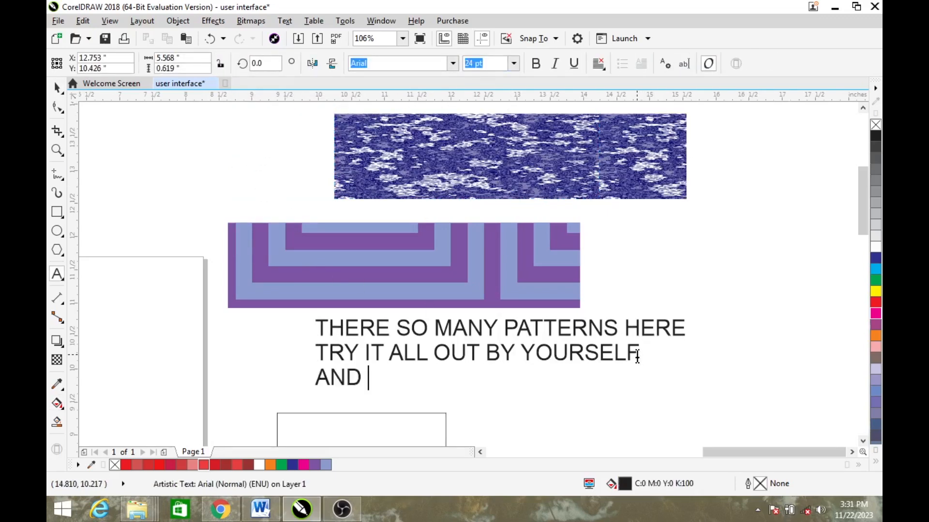
type("TEXTURES TOO")
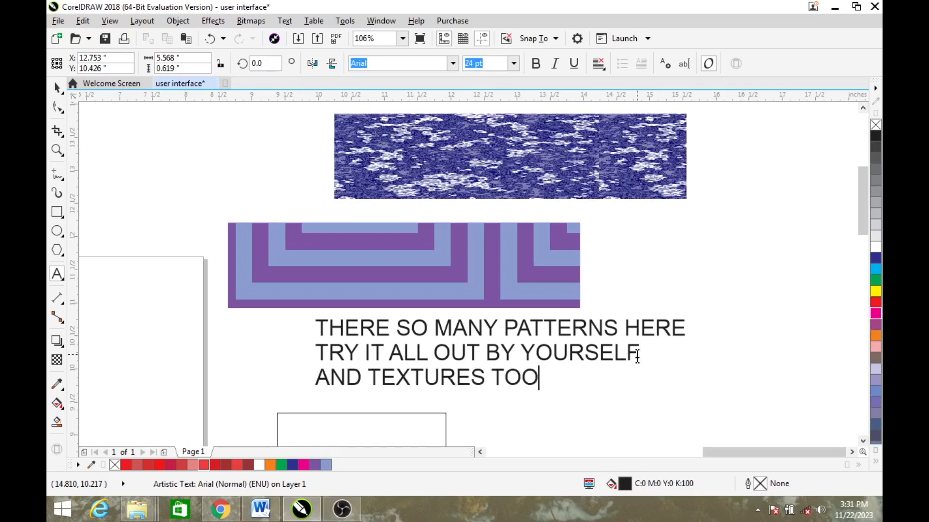
type("...")
key("ctrl+space")
Step: Apply the yellow rock texture to the upper bar, then rotate and shrink its texture tile
left_click(501, 173)
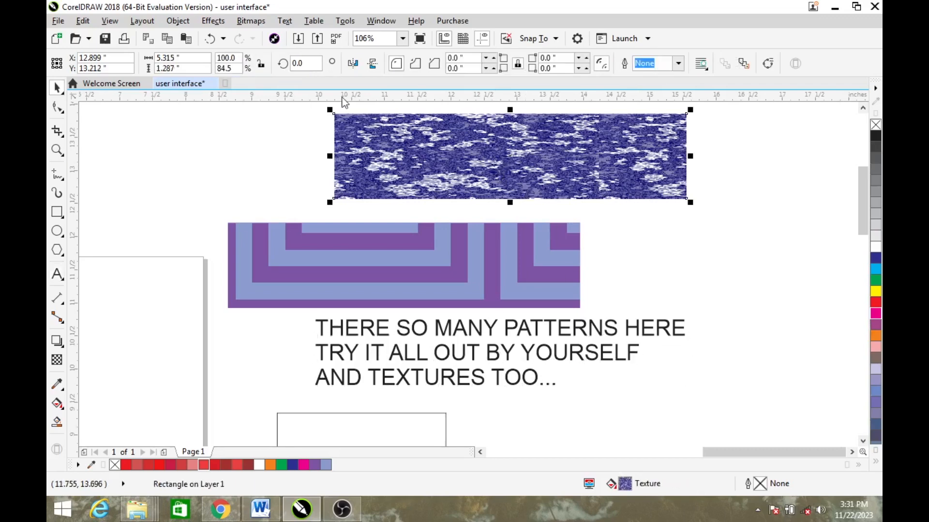
key("g")
left_click(257, 63)
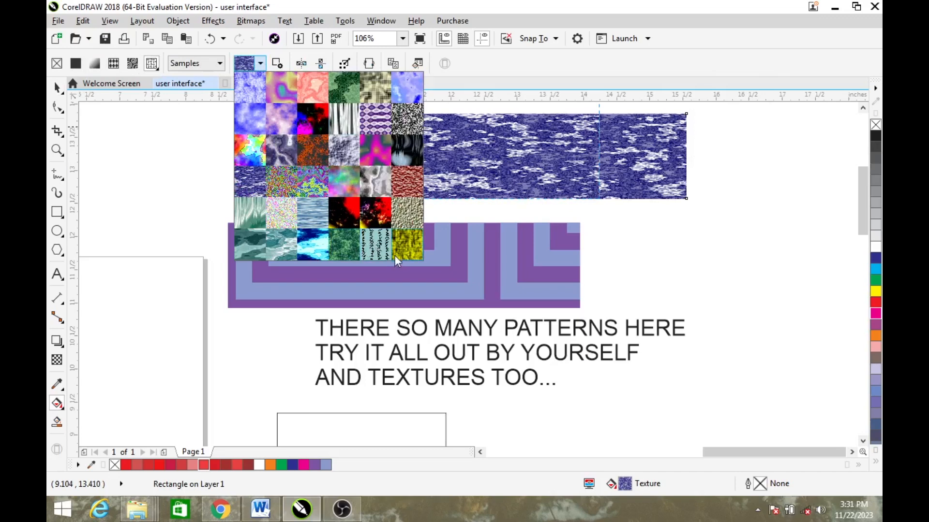
left_click(394, 256)
left_click_drag(432, 177, 505, 141)
left_click_drag(529, 139, 507, 147)
Step: Try the Samples 7 and Samples 8 texture libraries on the upper bar, then return to the Samples library
left_click(220, 63)
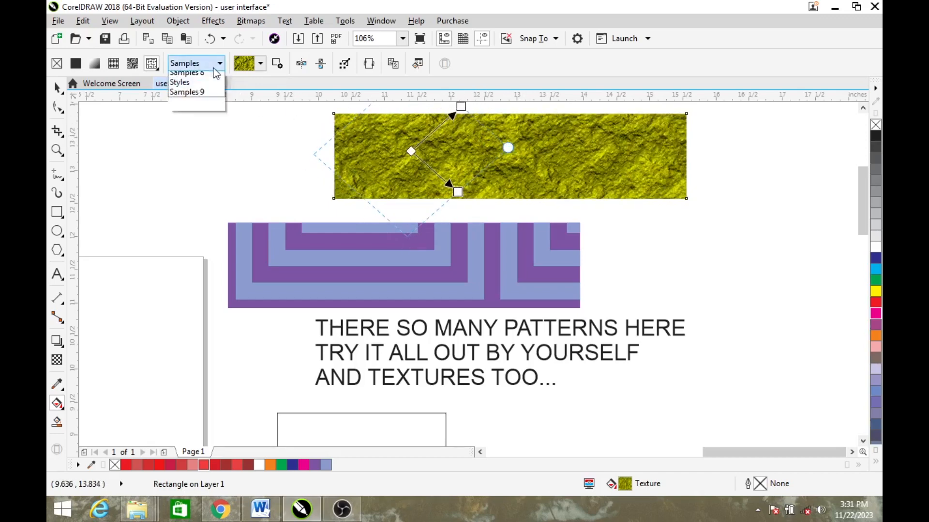
left_click(193, 107)
left_click(219, 63)
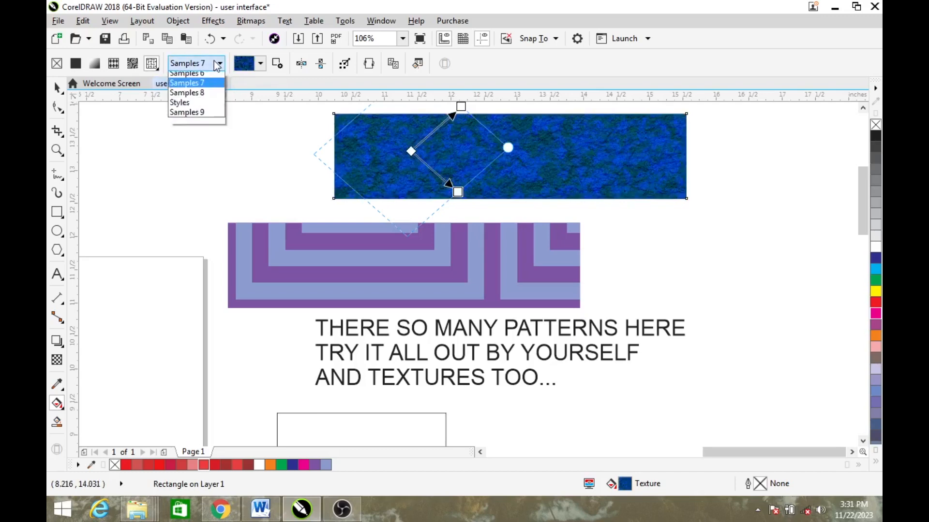
left_click(193, 112)
left_click(220, 63)
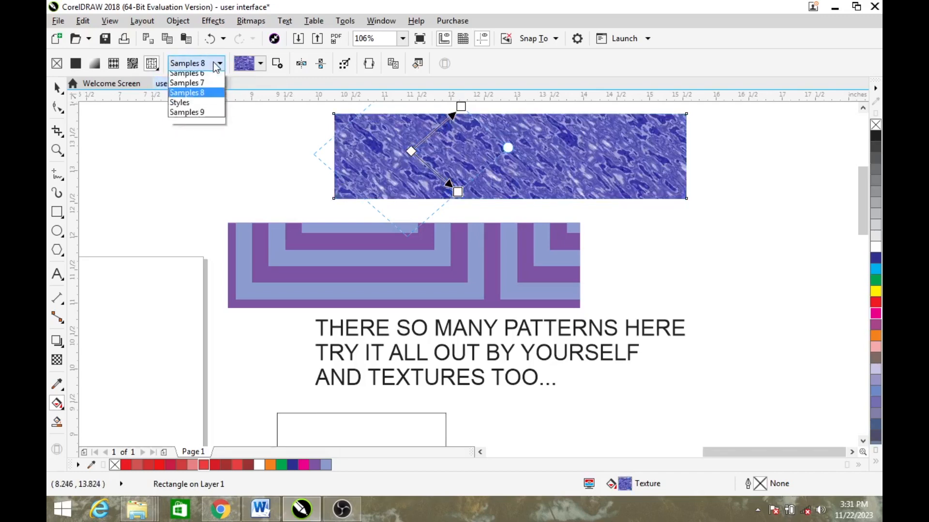
left_click(193, 86)
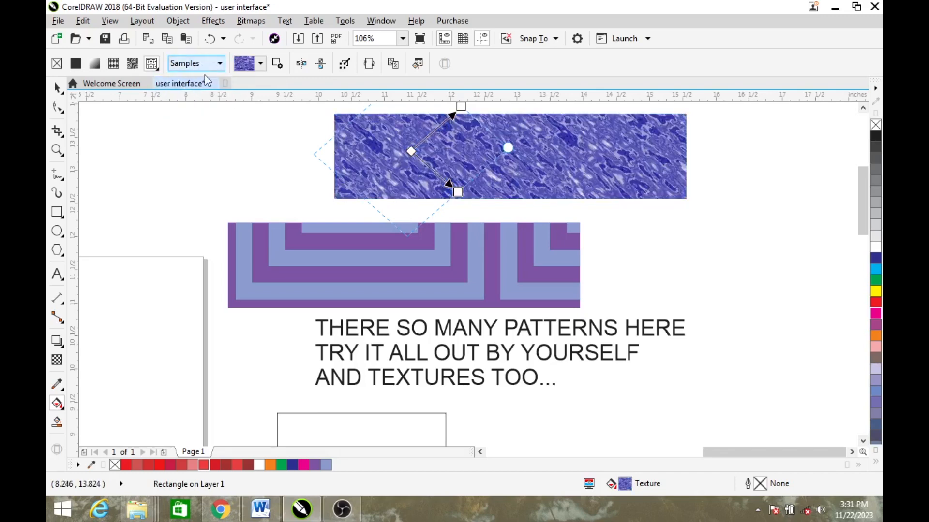
Step: Fill the upper bar with a vector pattern and choose the multicolored dots on white
left_click(114, 63)
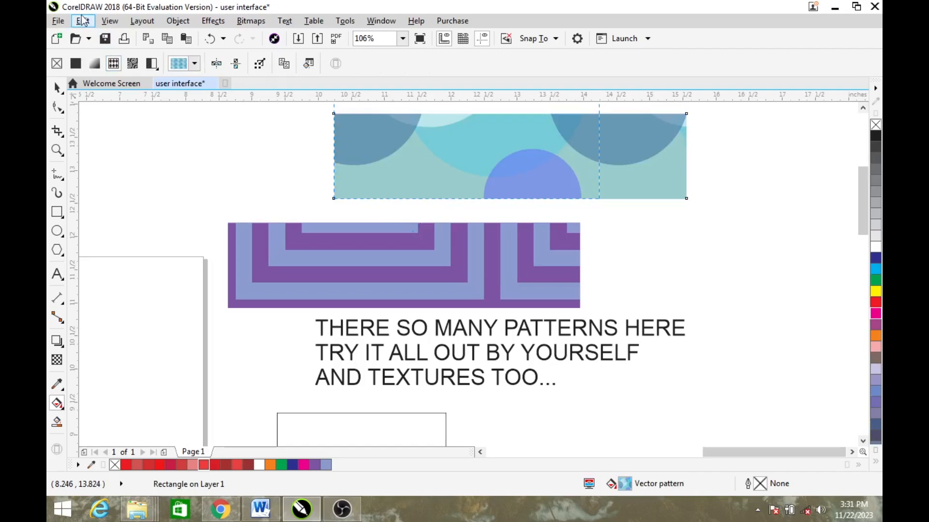
left_click(195, 64)
left_click(243, 139)
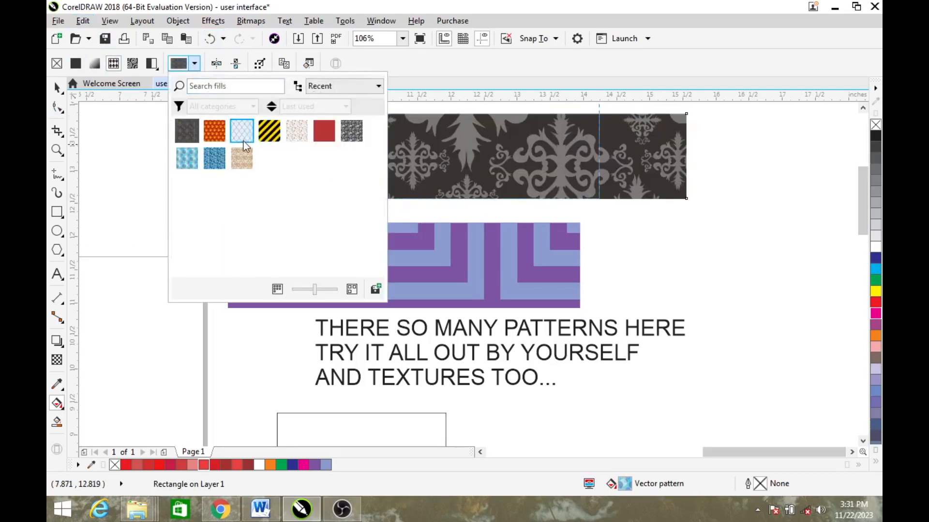
left_click(296, 131)
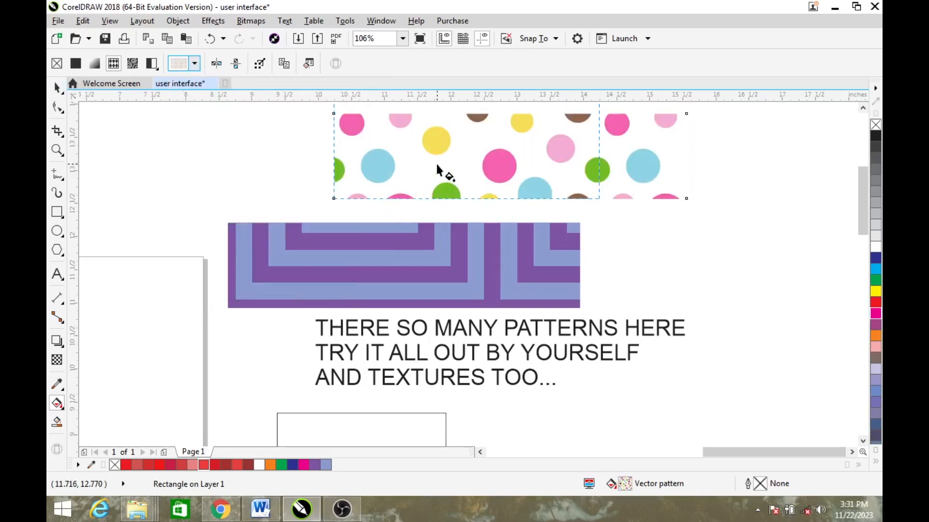
Step: Reposition, rotate and shrink the dot pattern's tile so smaller dots repeat across the upper bar
left_click_drag(437, 166, 570, 179)
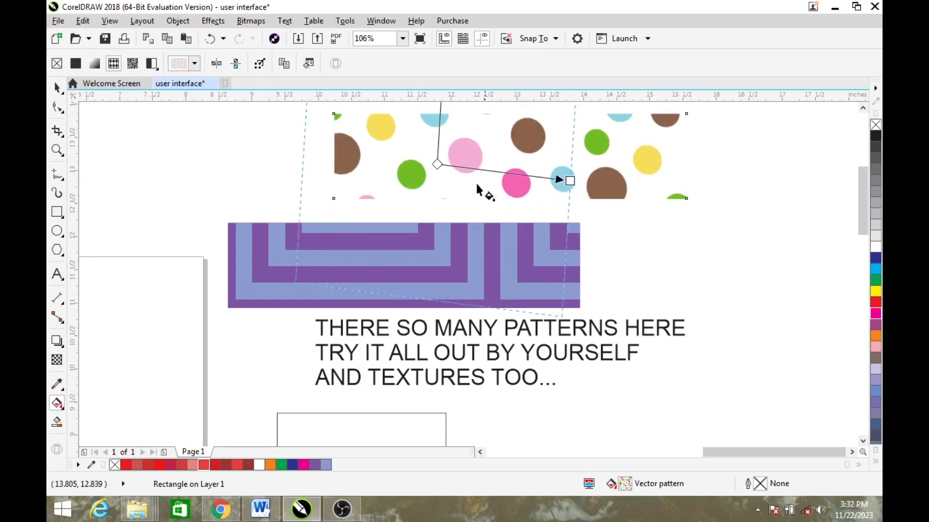
left_click_drag(437, 164, 431, 271)
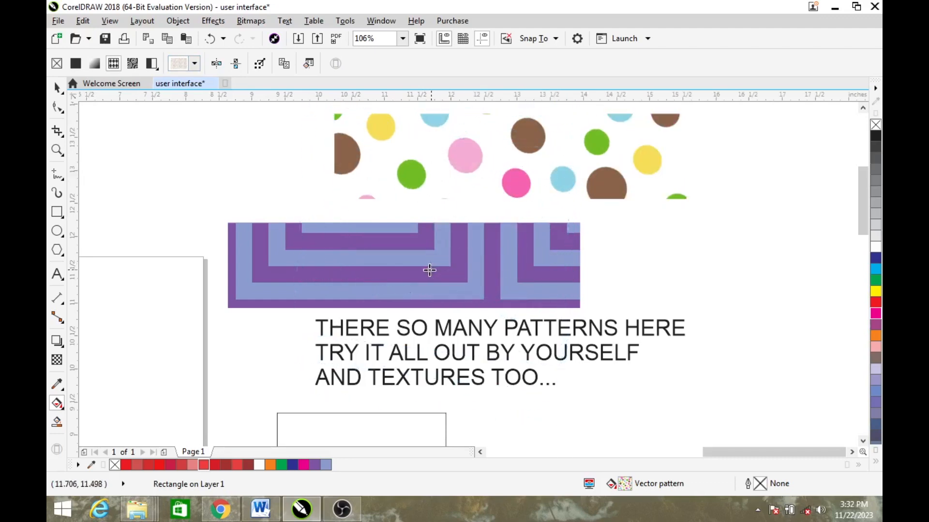
left_click_drag(569, 152, 480, 207)
Step: Add two lines to the patterns caption: "THERE AMAZING TOOL YOU CAN USE FOR" and "YOUR LIKING AND EVEN BACKGROUNDS TOO,,"
key("space")
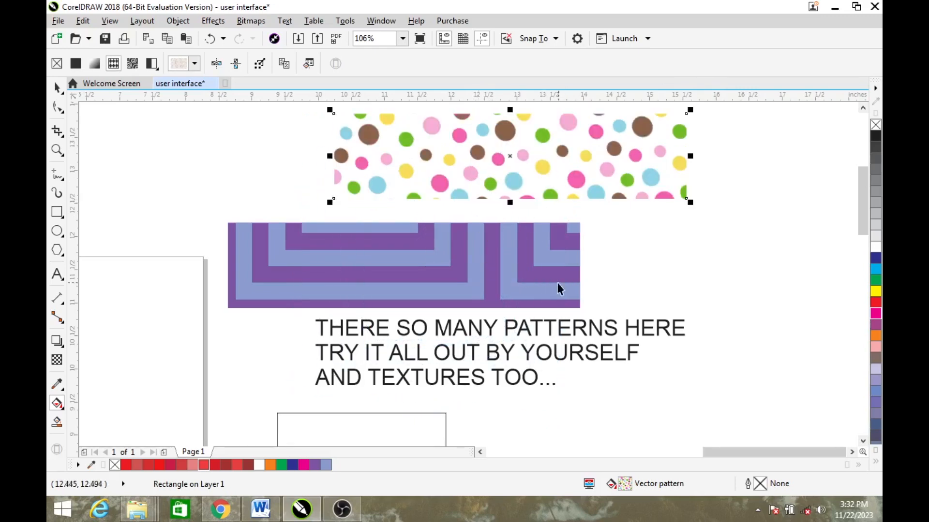
double_click(555, 382)
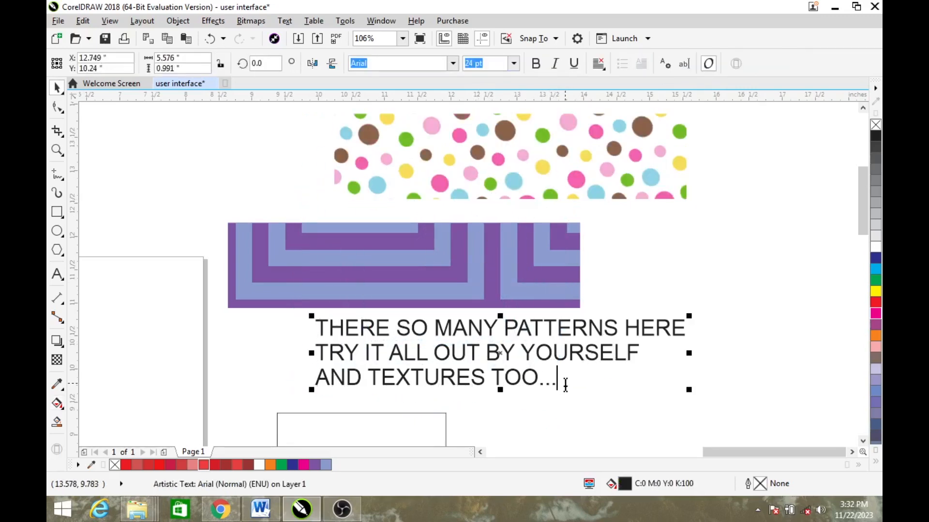
key("Return")
type("THERE AMAZING TOOL YO")
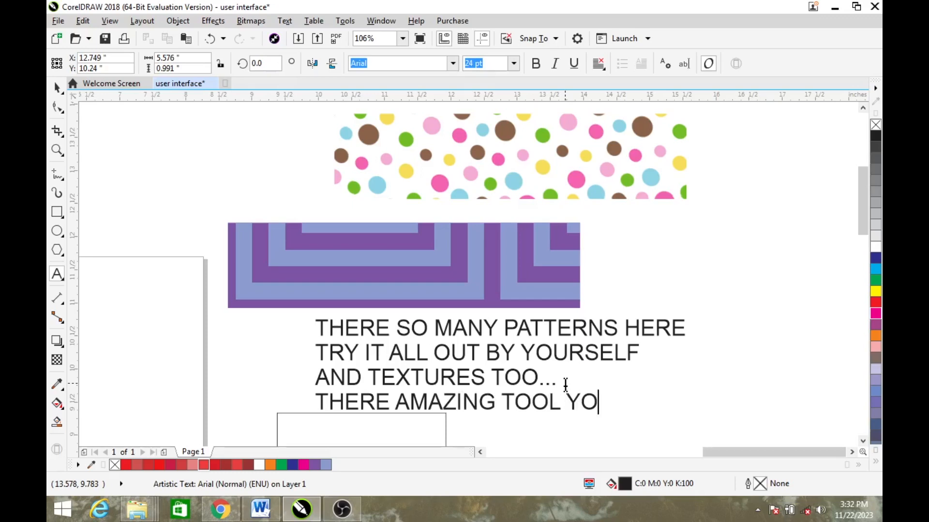
type("U BCAN USE FOR")
key("Return")
type("YOU")
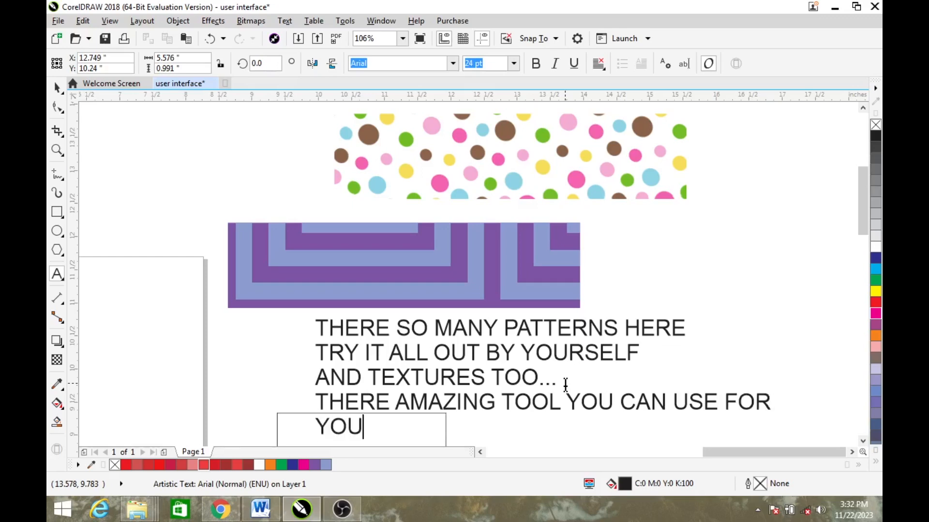
type("R LIKI")
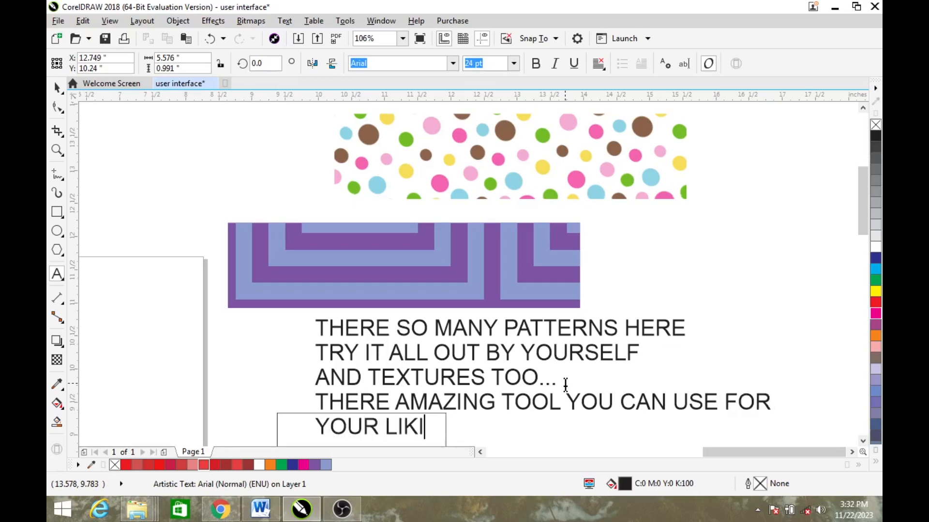
type("NG AND EV")
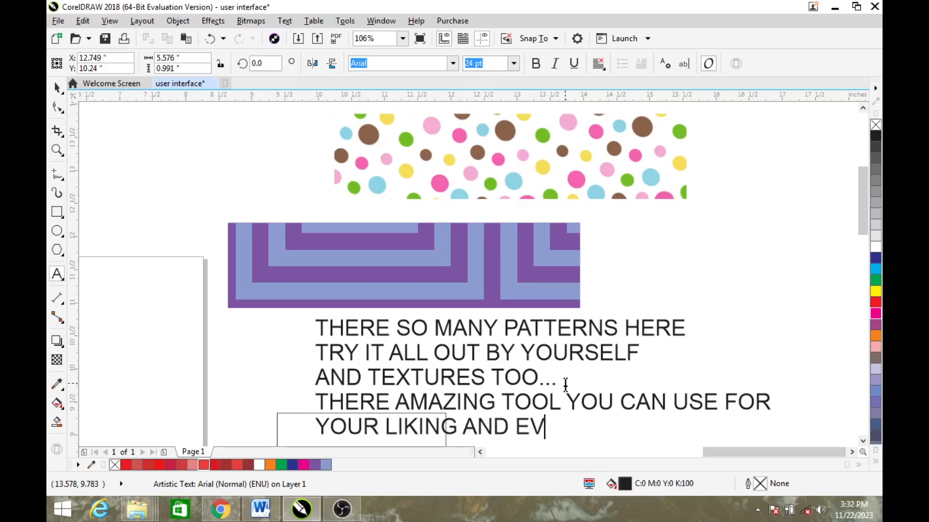
type("EN BACKGROUN")
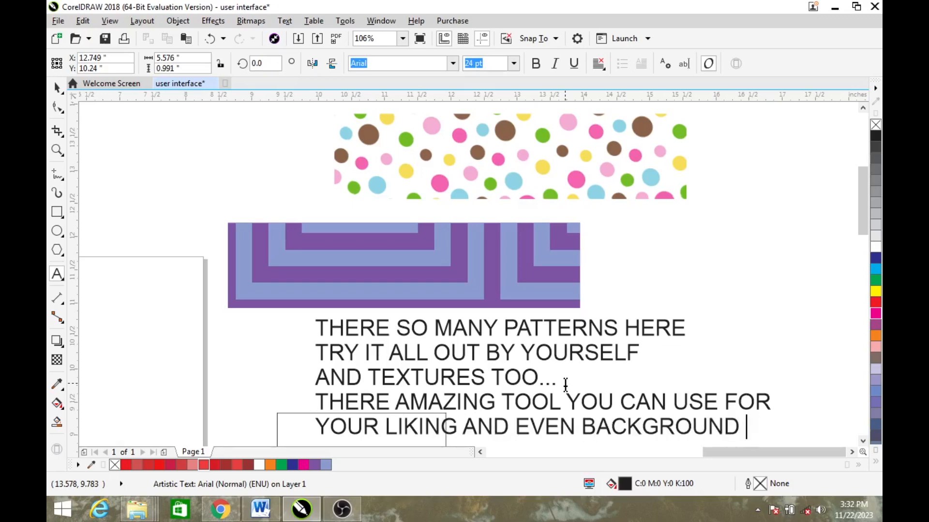
type("DS TOO,,")
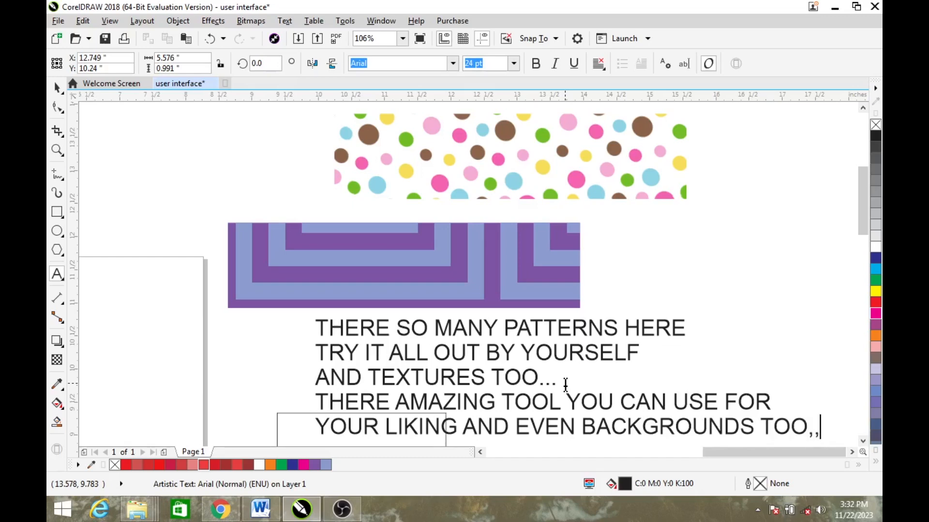
Step: Color the caption's last two lines orange and delete the empty rectangle overlapping them
left_click_drag(315, 384, 290, 368)
left_click(813, 394)
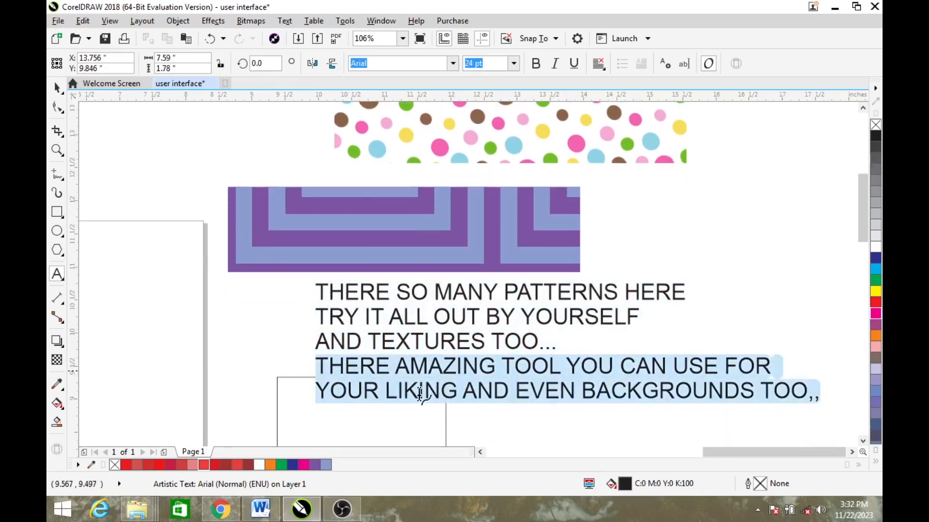
left_click(875, 336)
key("Escape")
left_click(387, 424)
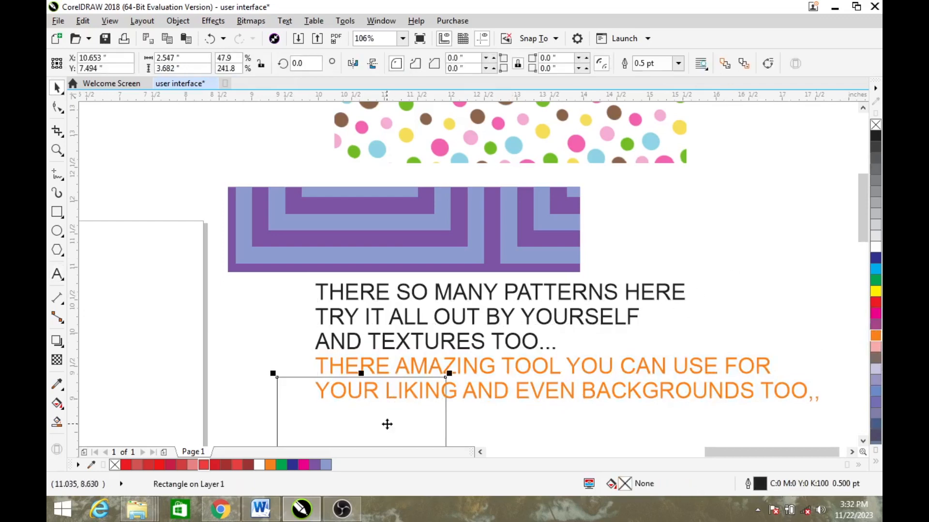
key("Delete")
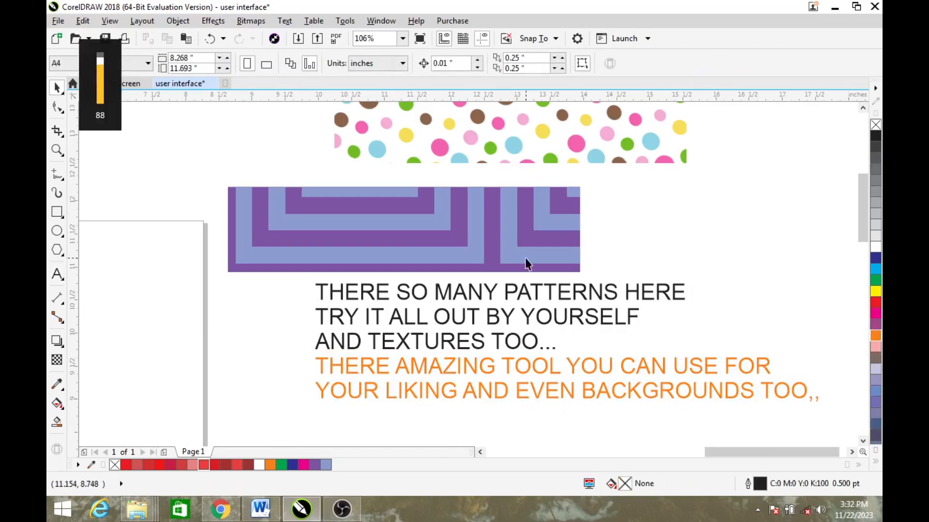
Step: Move the purple striped bar toward the page and place the dotted bar beside it, above the caption
left_click(527, 264)
left_click_drag(460, 251, 311, 244)
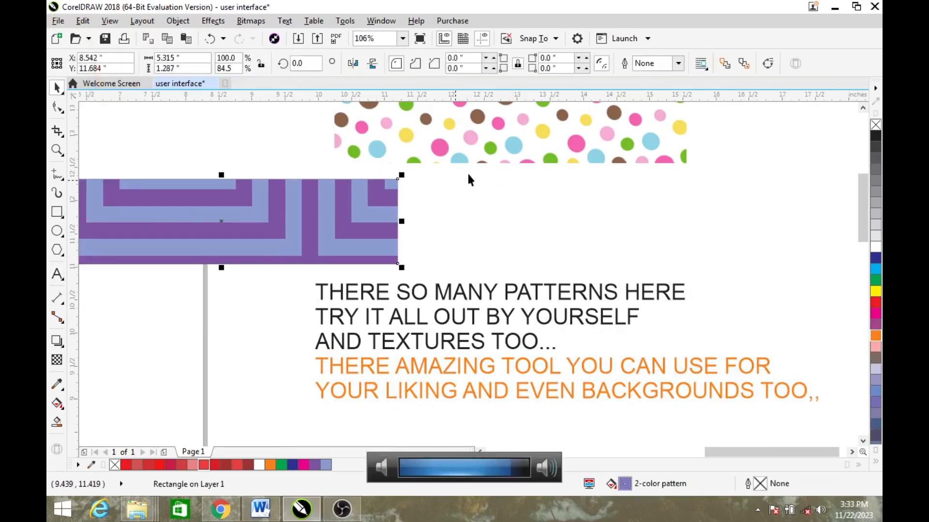
left_click_drag(468, 178, 564, 252)
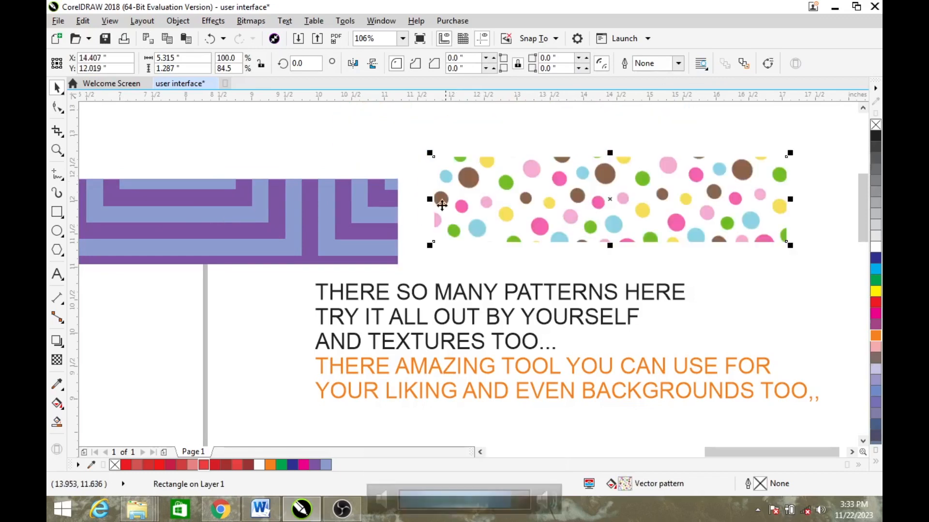
left_click_drag(469, 205, 430, 257)
Step: Duplicate the orange note about selecting two or more objects and place the copy just below the empty rectangle
key("z")
key("F4")
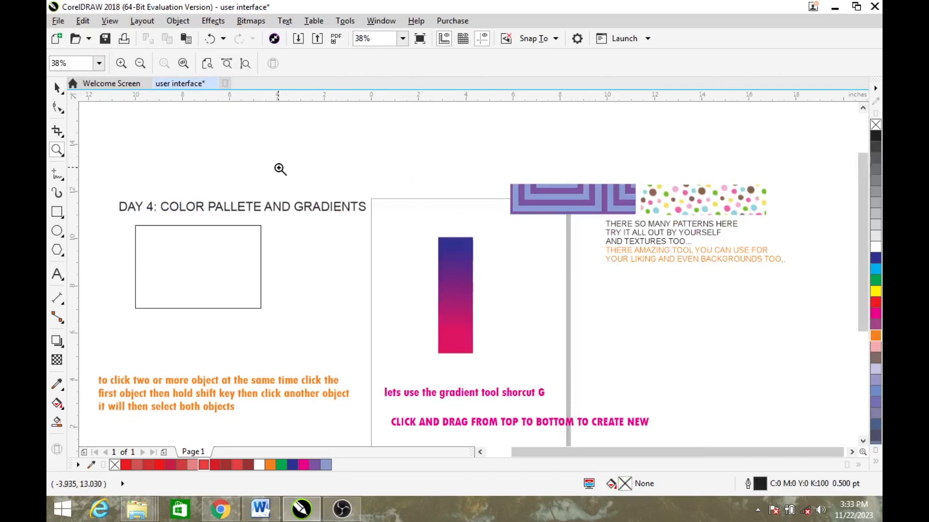
key("space")
left_click_drag(262, 380, 278, 323)
right_click(282, 326)
Step: Replace the copied note's text with "YOU CAN ADD IT TO TEXTS TOO!!!"
double_click(278, 323)
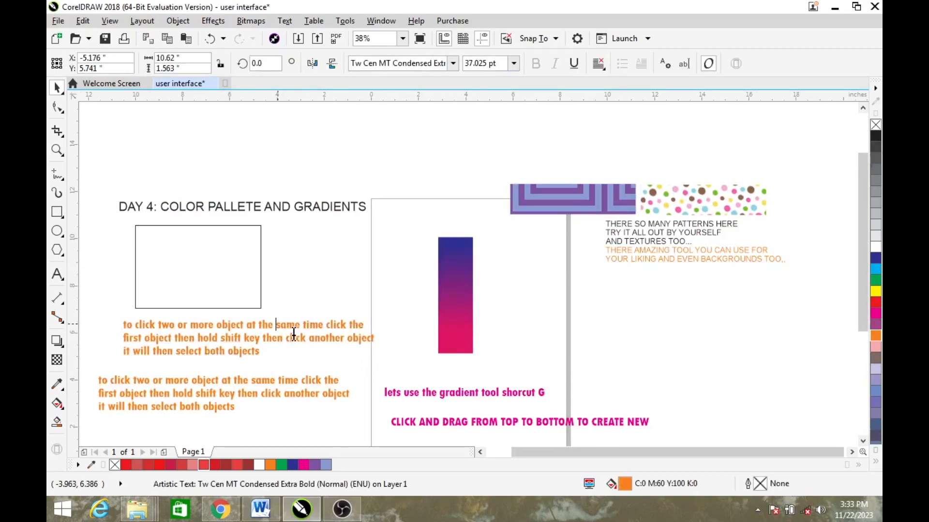
key("ctrl+a")
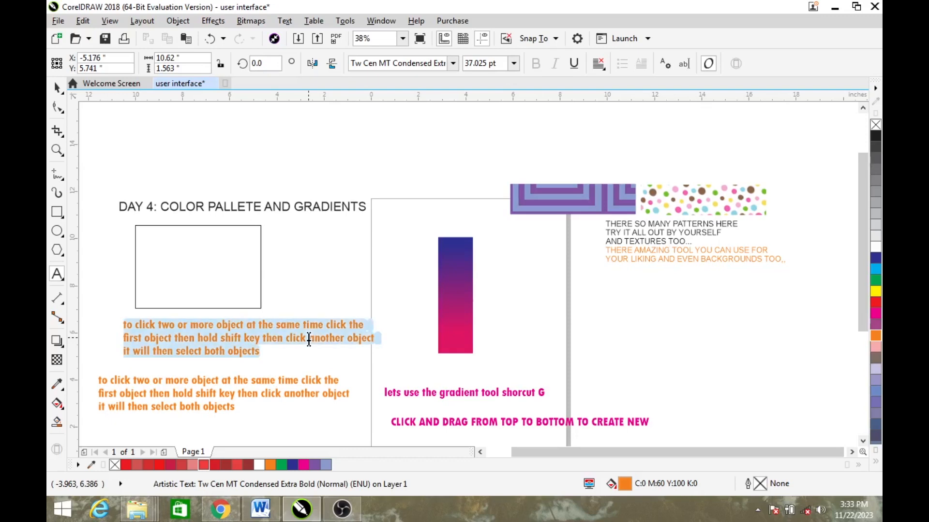
type("YOU CAN ADD IT TO TEXTS TOO")
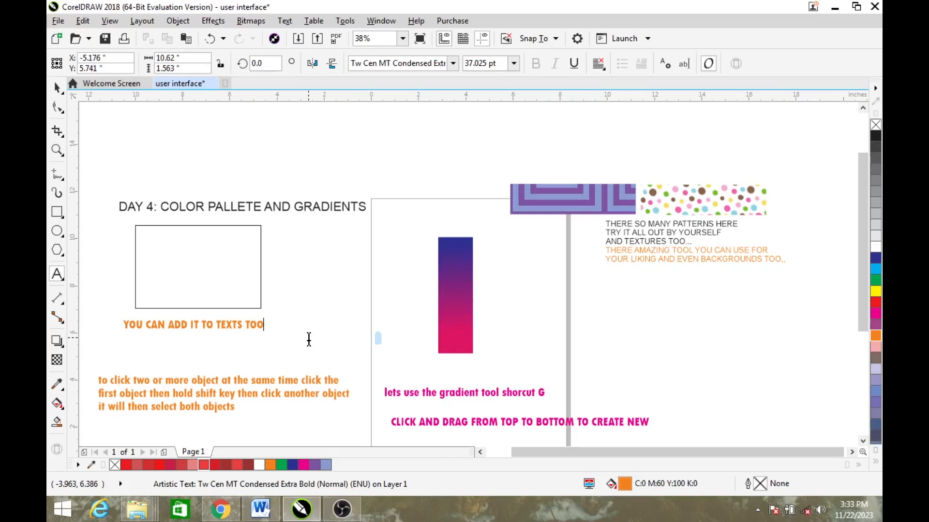
type("!!!")
key("ctrl+space")
Step: Add the lines "OPPS.. Z FOR THE ZOOM TOOL IF" and "HAVE MISSED THAT" below the orange text about adding it to texts
key("z")
left_click_drag(259, 291, 109, 370)
key("space")
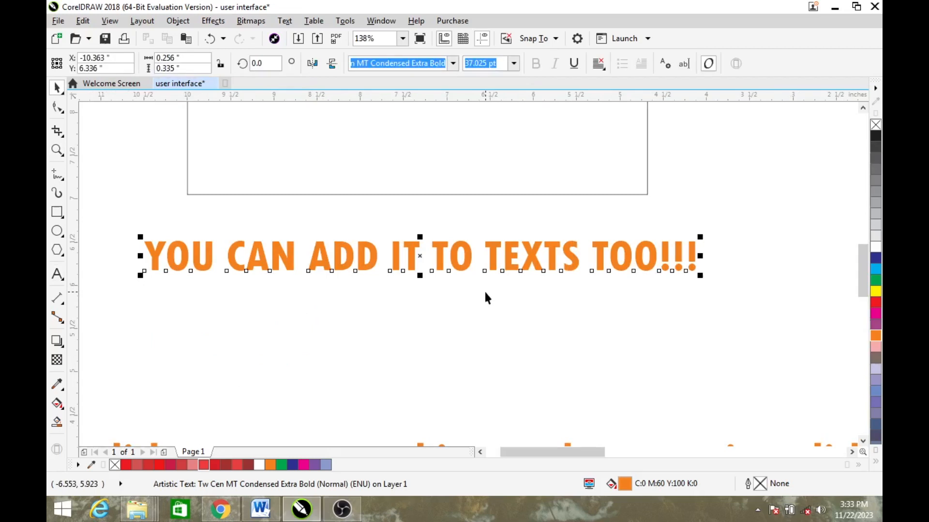
double_click(695, 259)
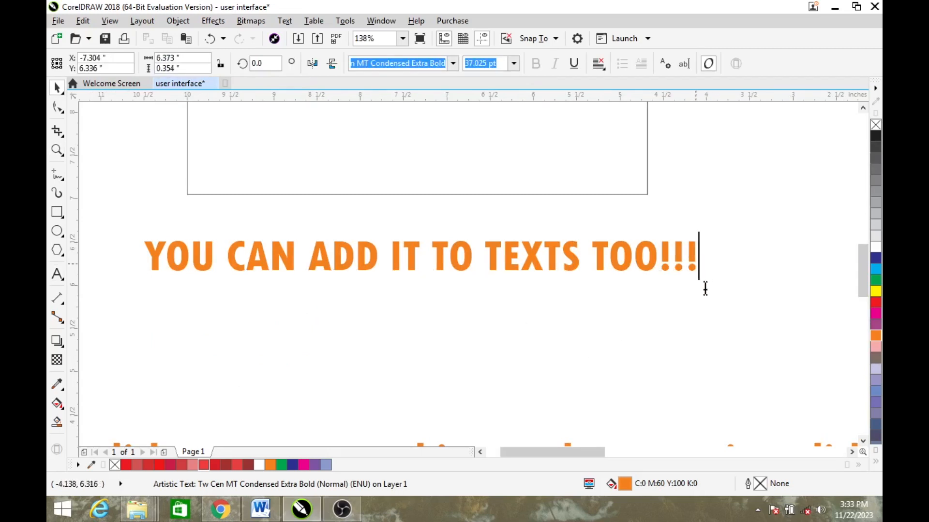
key("Return")
type("OPP")
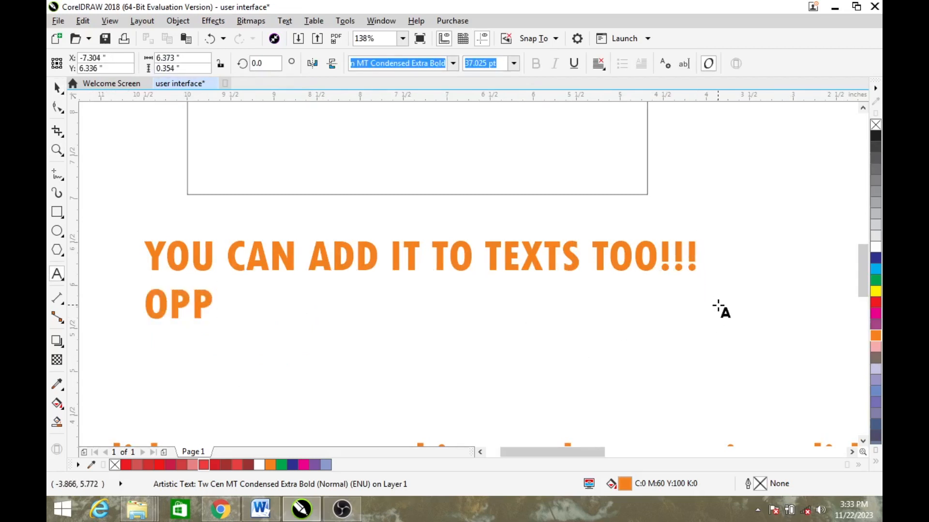
type("S .. Z ")
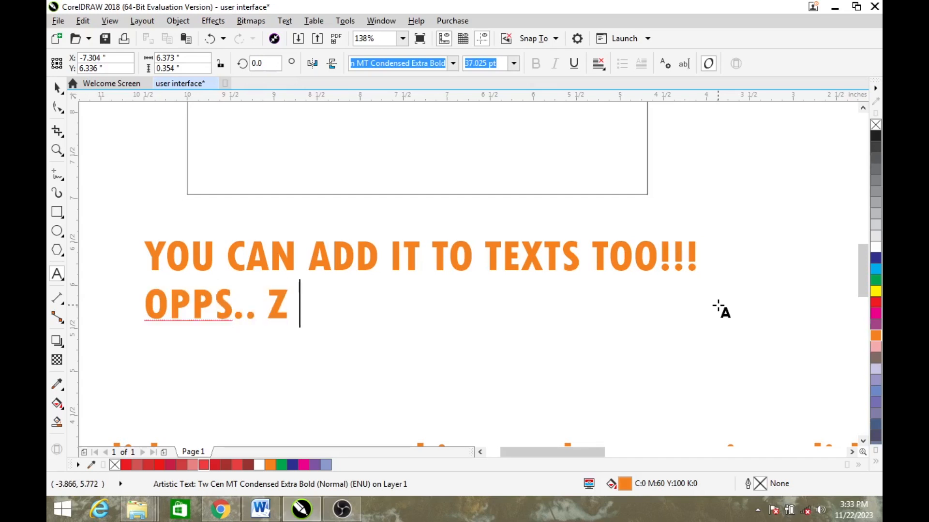
type("F")
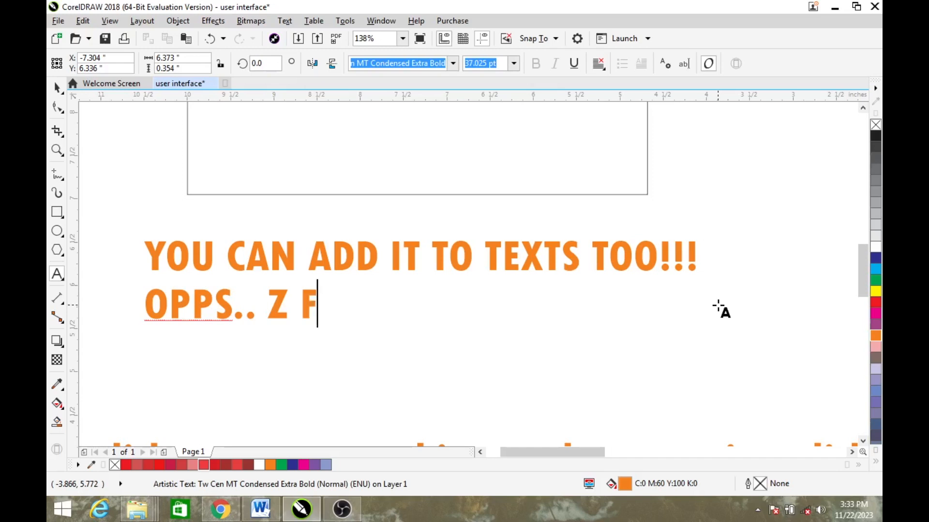
type("OR THE ")
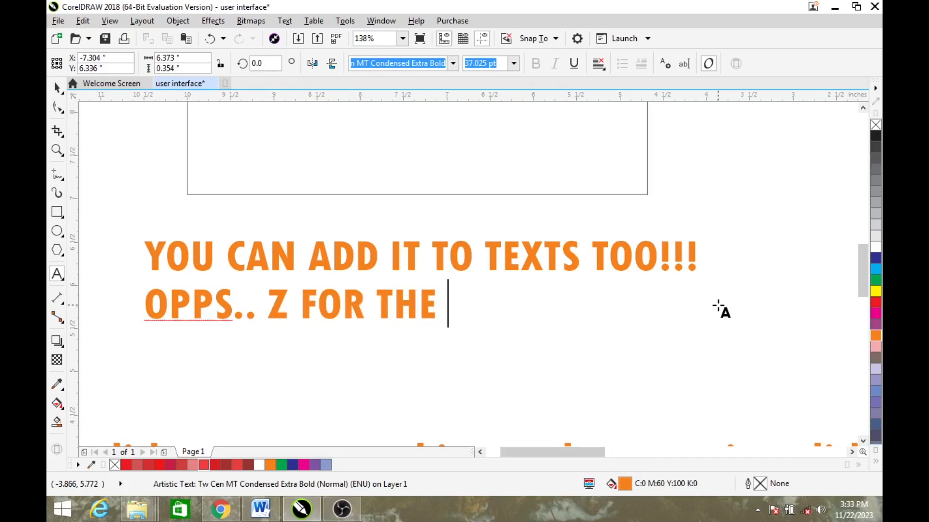
type("ZOOM TO")
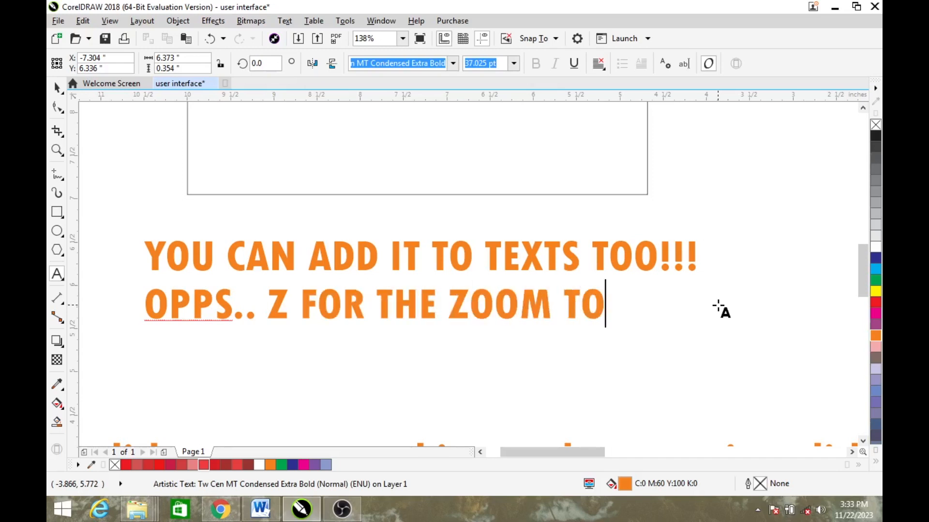
type("OL IF")
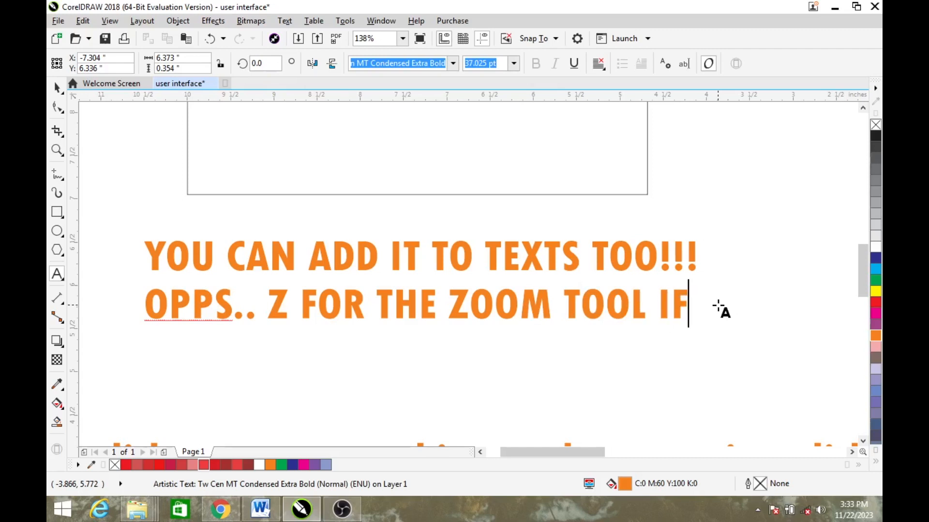
key("Return")
type("HAV")
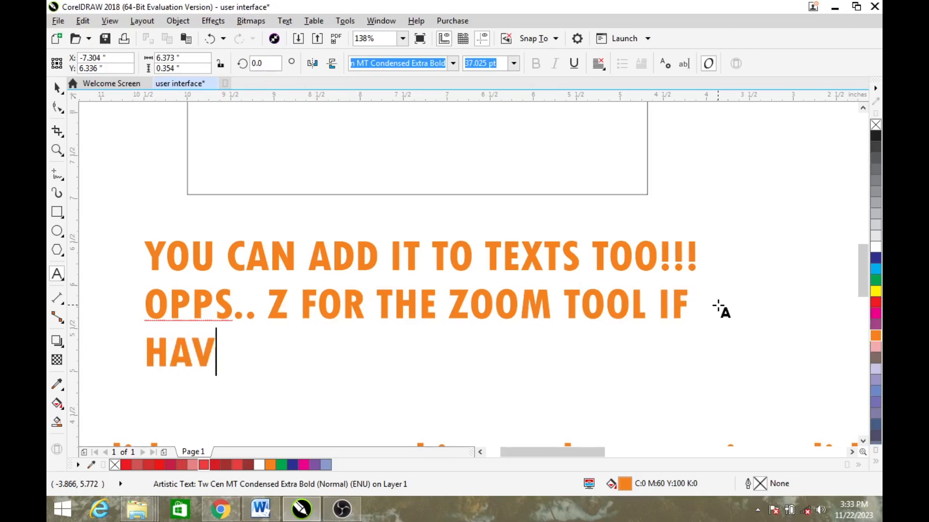
type("E MISSED")
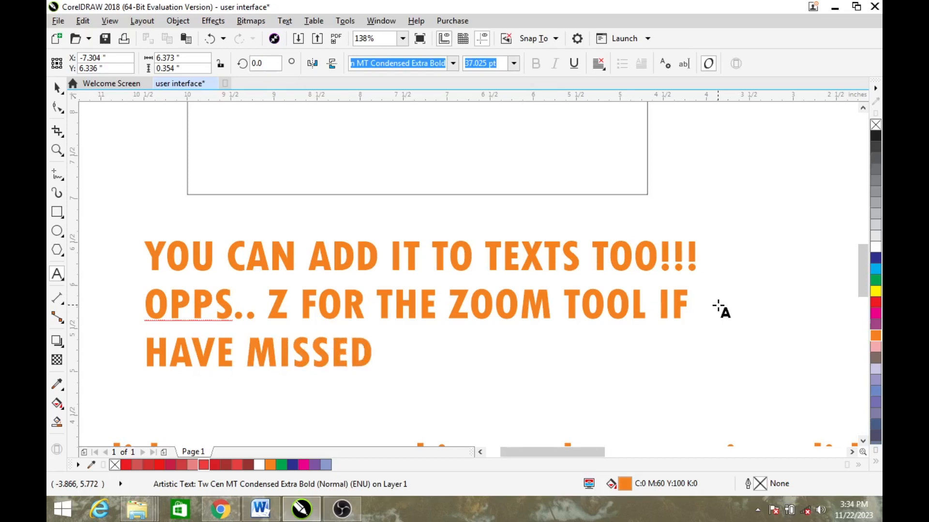
type(" THAT")
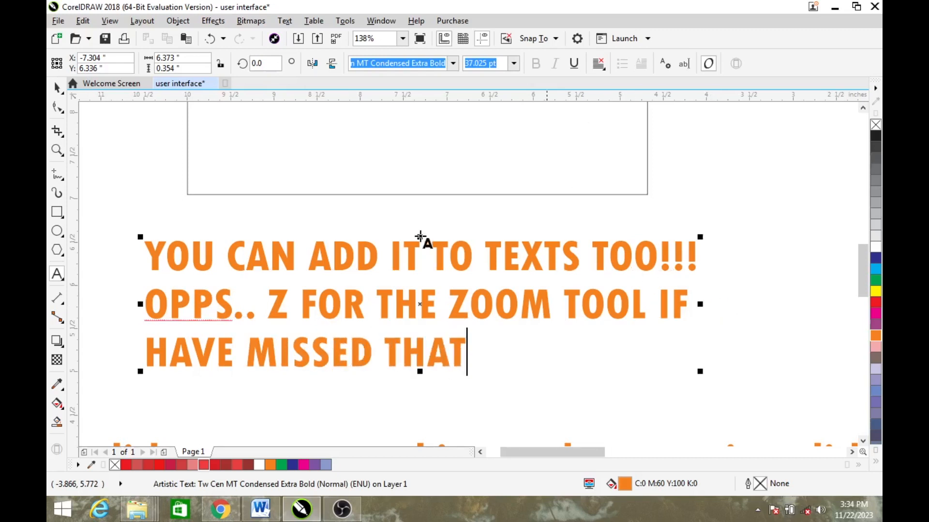
Step: Center-align the three-line orange text
left_click(57, 88)
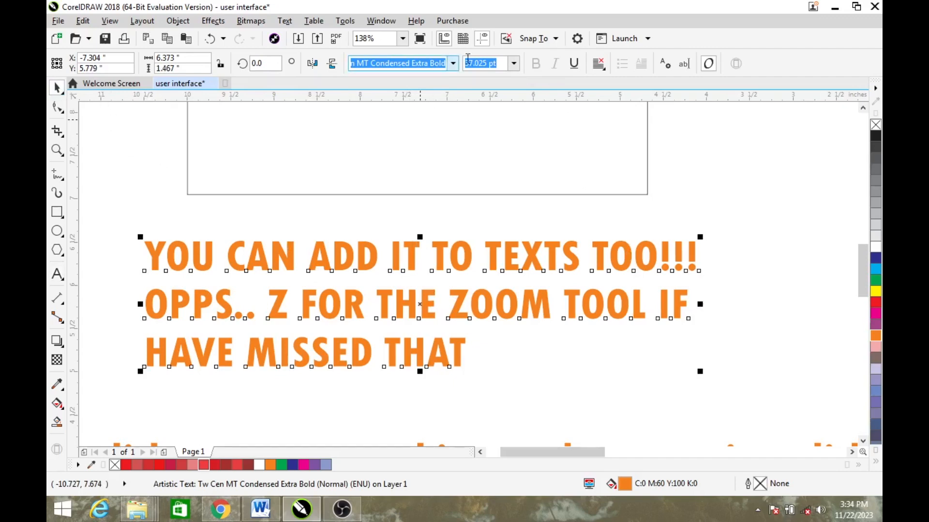
left_click(599, 63)
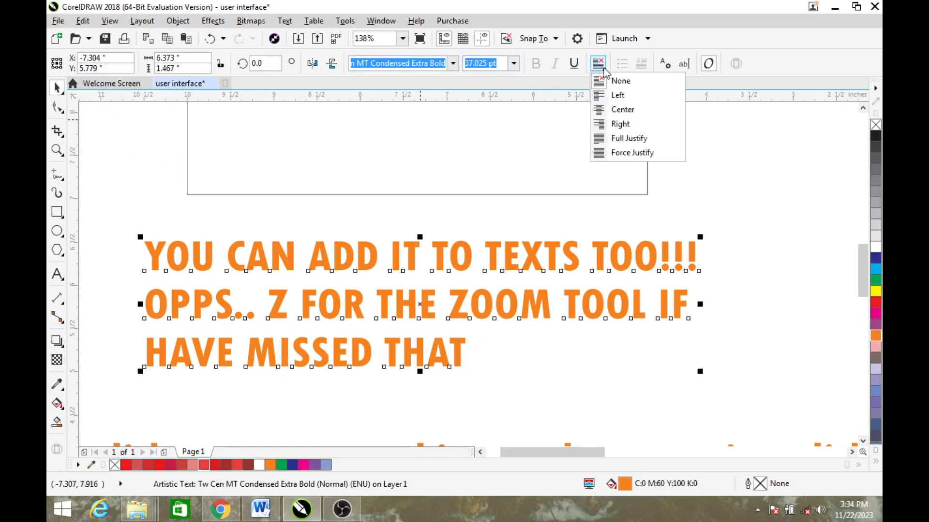
left_click(603, 110)
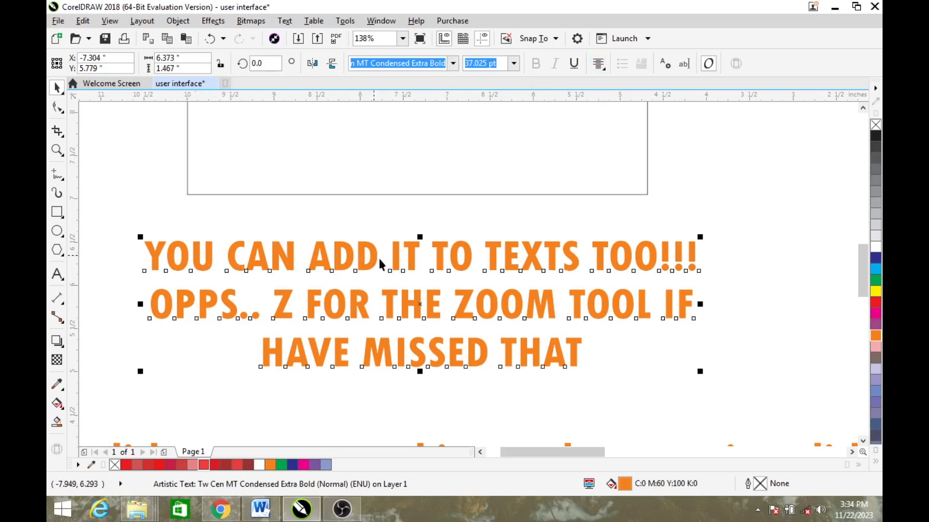
Step: Apply a left-to-right gradient fill across the orange text and set its end color to dark red, CMYK 20, 100, 100, 20
left_click(57, 403)
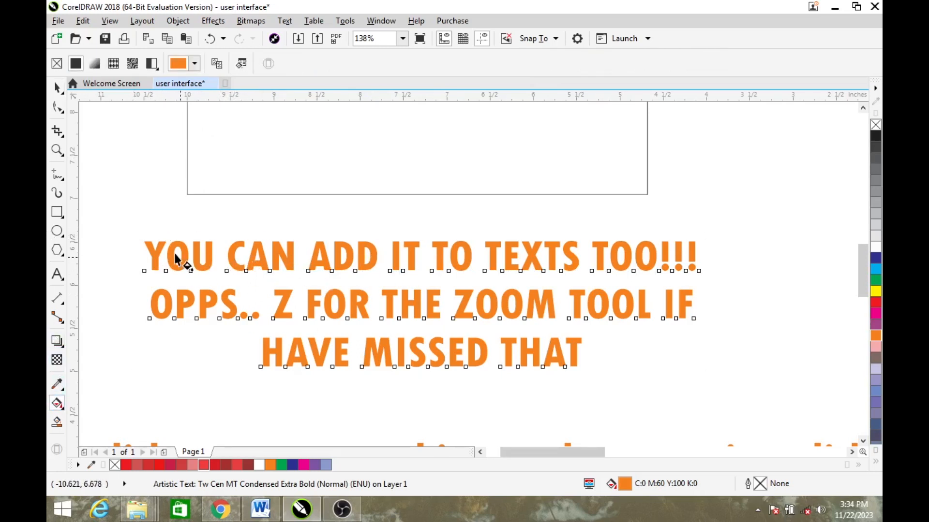
left_click_drag(151, 253, 622, 305)
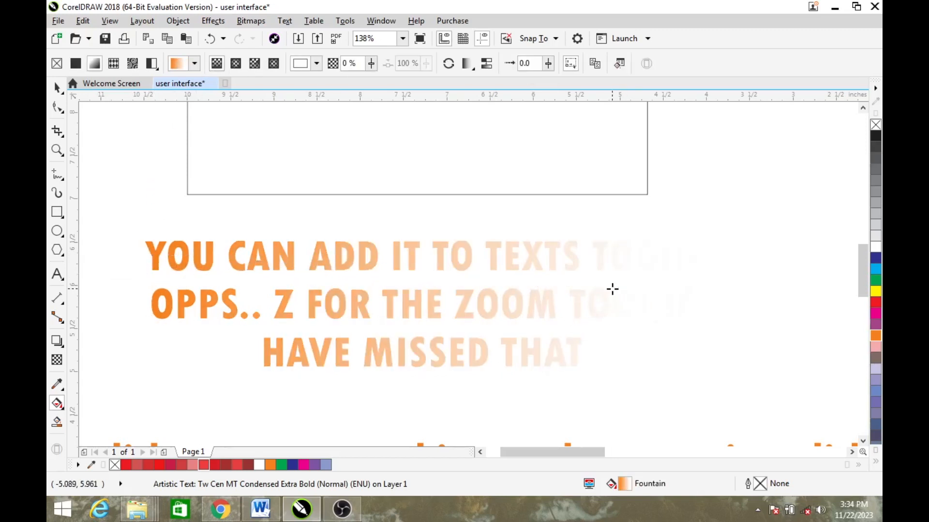
left_click(571, 309)
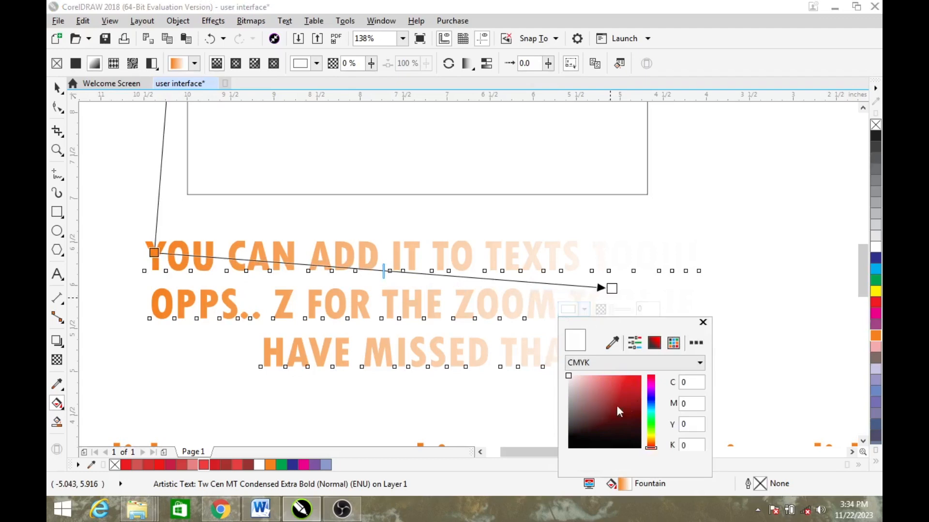
left_click(640, 400)
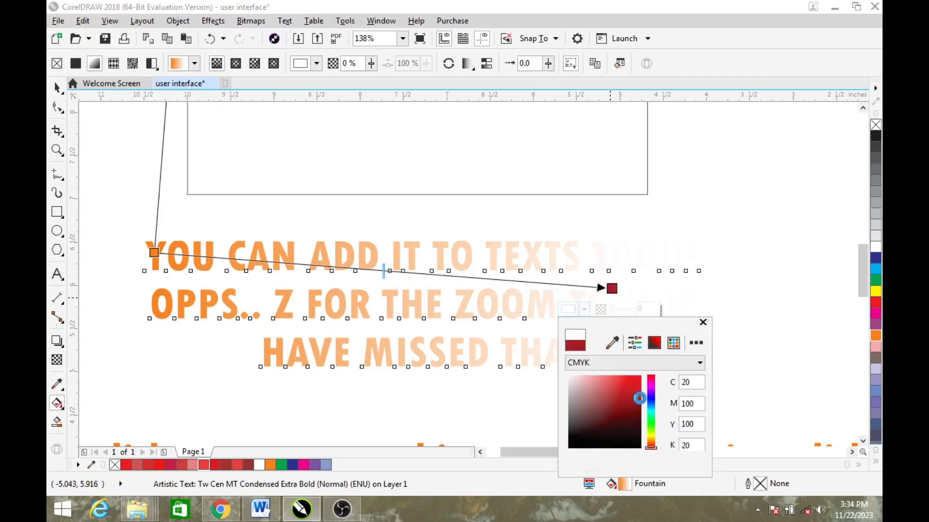
Step: Change the start color of the text's gradient to a darker orange
left_click(153, 254)
left_click(127, 274)
left_click(156, 350)
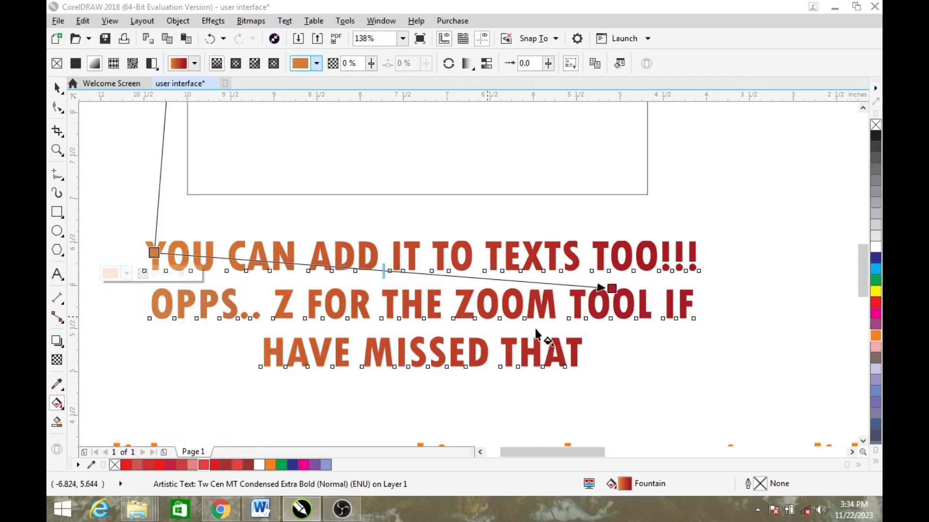
key("space")
key("Escape")
Step: Add the line "CLICK AND DRAG TO ANY DIRECTION" below "HAVE MISSED THAT" in the gradient text
double_click(579, 342)
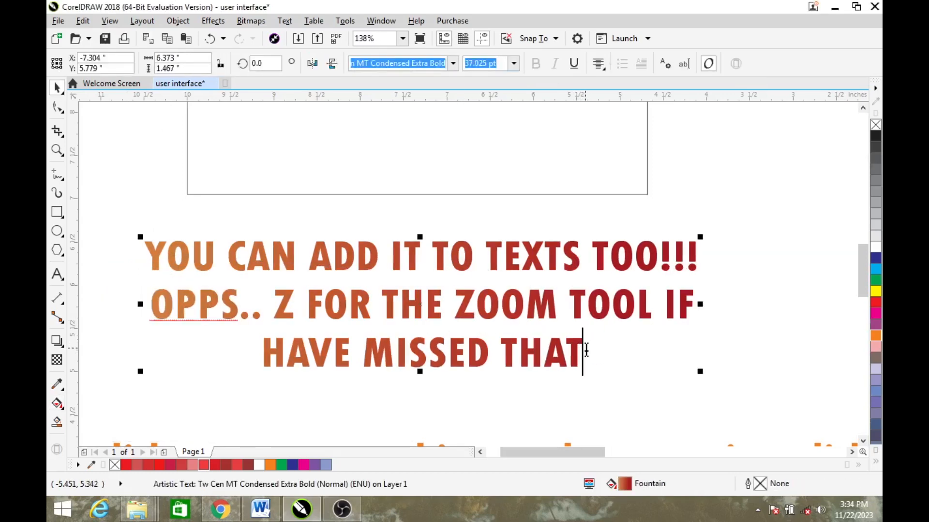
key("Return")
type("CLI")
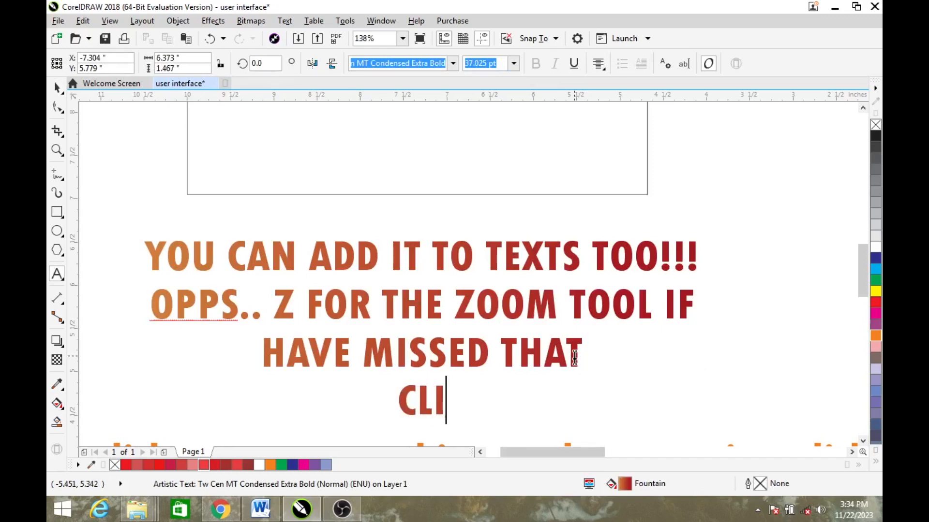
type("CK AND ")
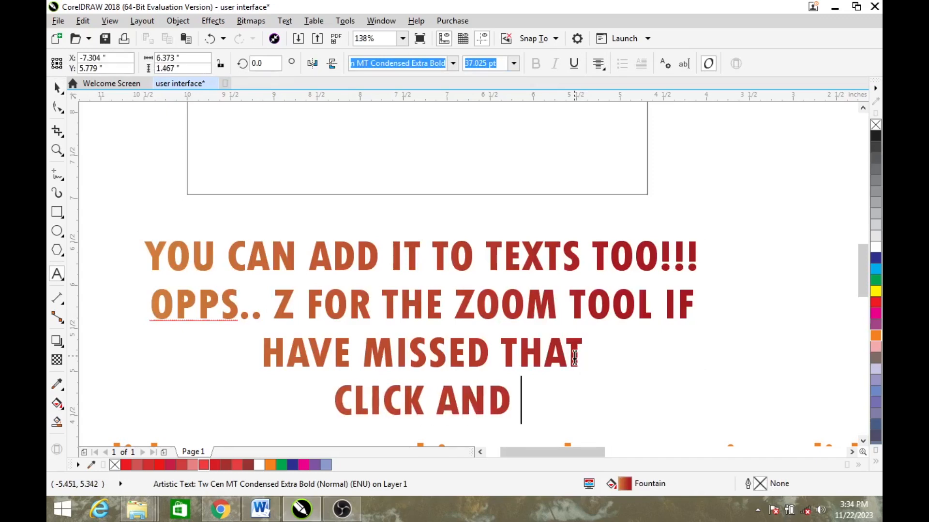
type("DRAG ")
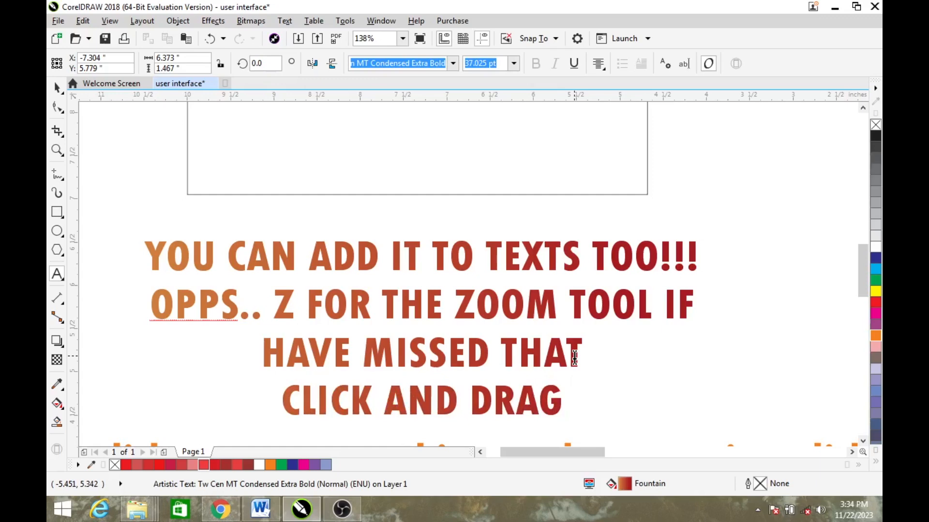
type("TO AN")
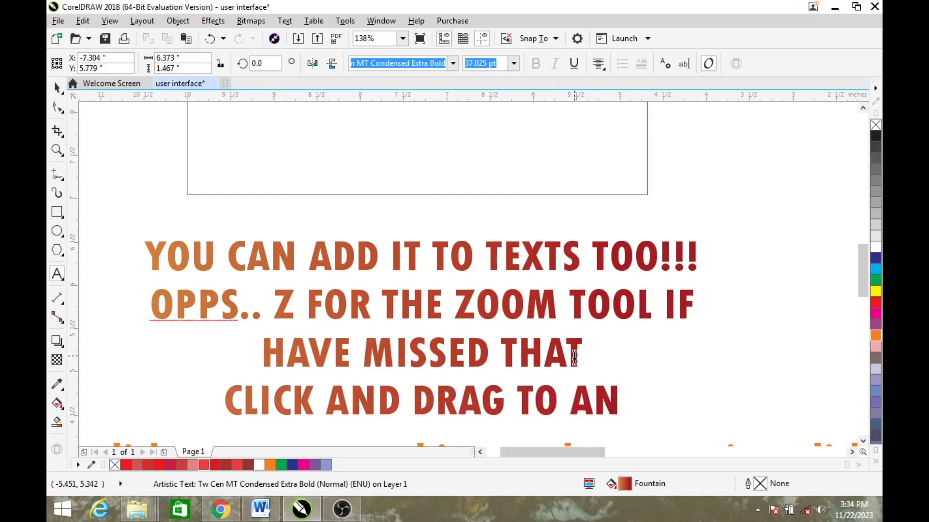
type("Y DIRE")
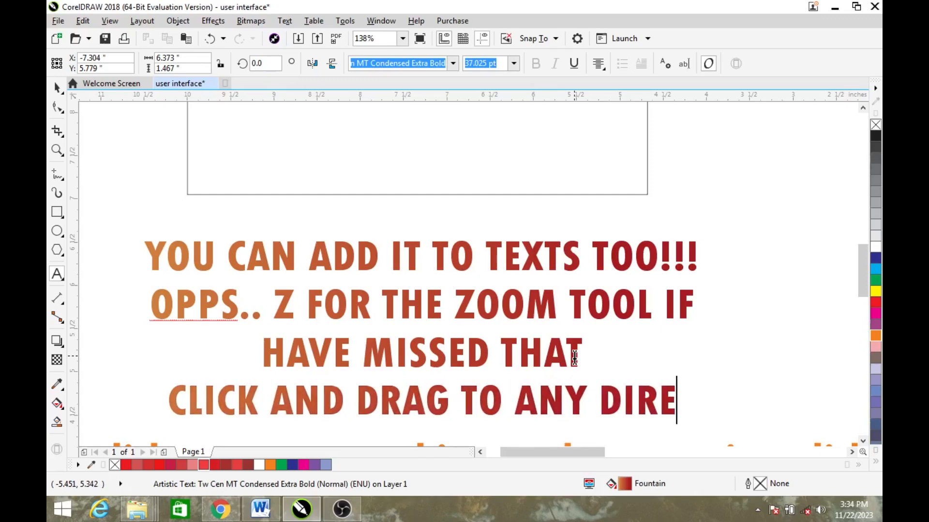
type("CTION")
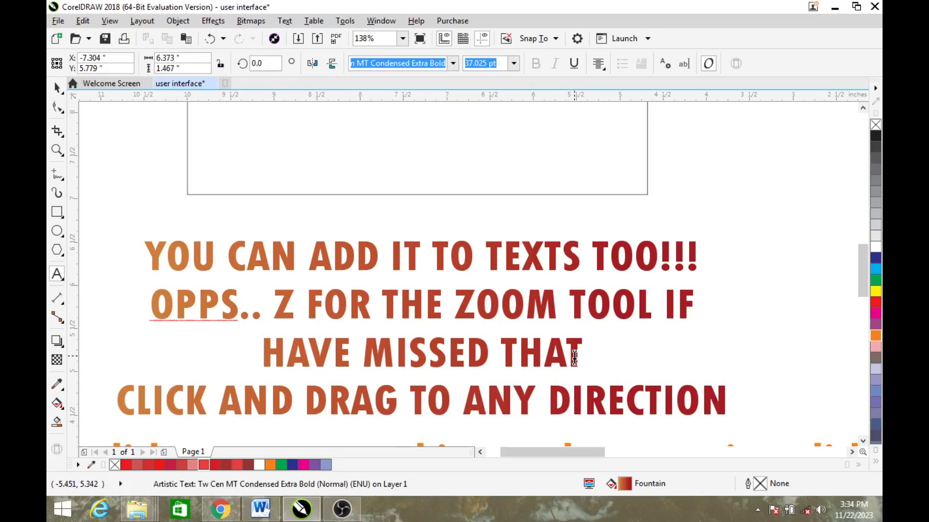
Step: Add the line "YOU LIKE" at the end of the gradient text and move the block up, clear of the orange caption
key("Return")
type("T")
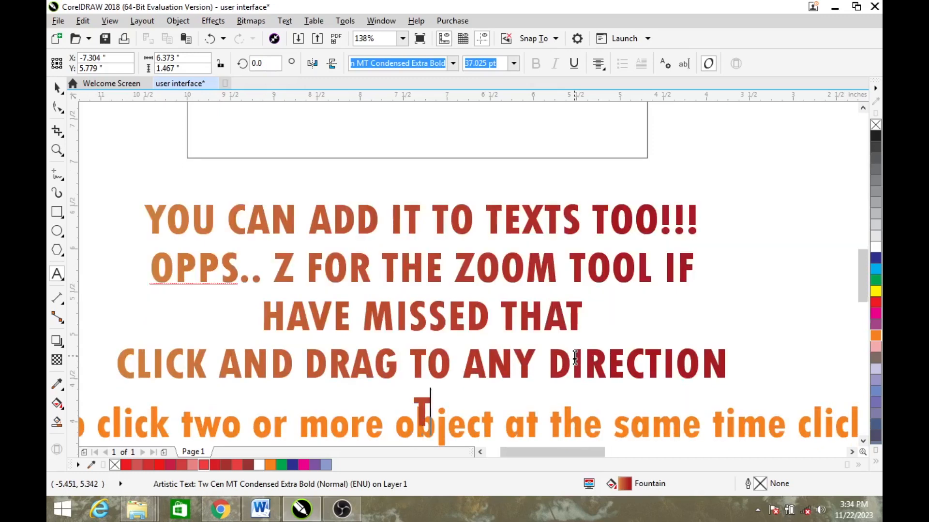
key("BackSpace")
type("YOU")
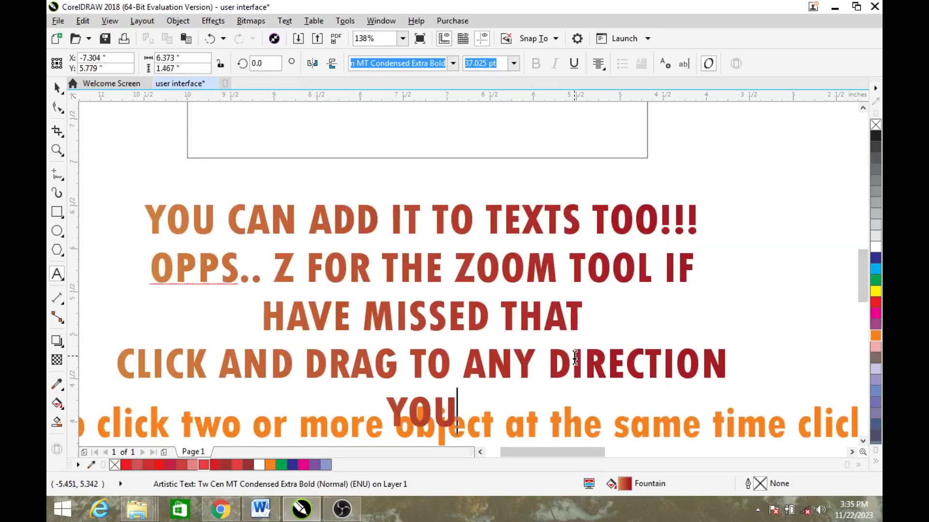
type(" LIKE")
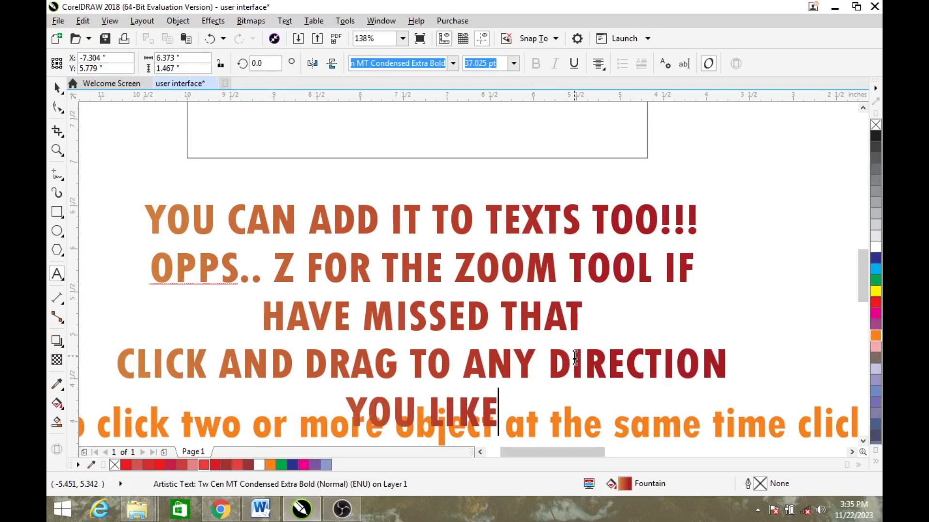
key("Escape")
left_click_drag(517, 304, 510, 264)
Step: Redraw the text's gradient in several directions, finishing with one running diagonally from lower right to upper left
key("g")
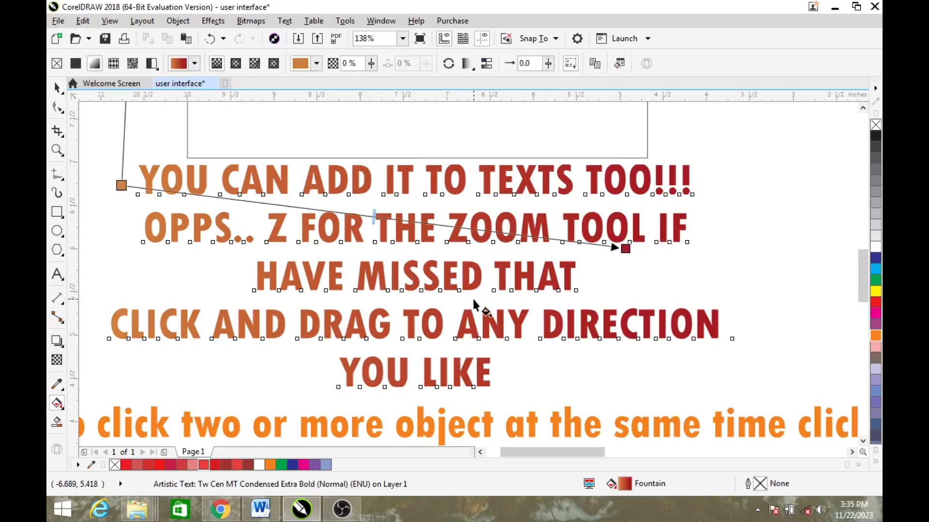
left_click_drag(503, 167, 446, 349)
left_click_drag(658, 177, 660, 299)
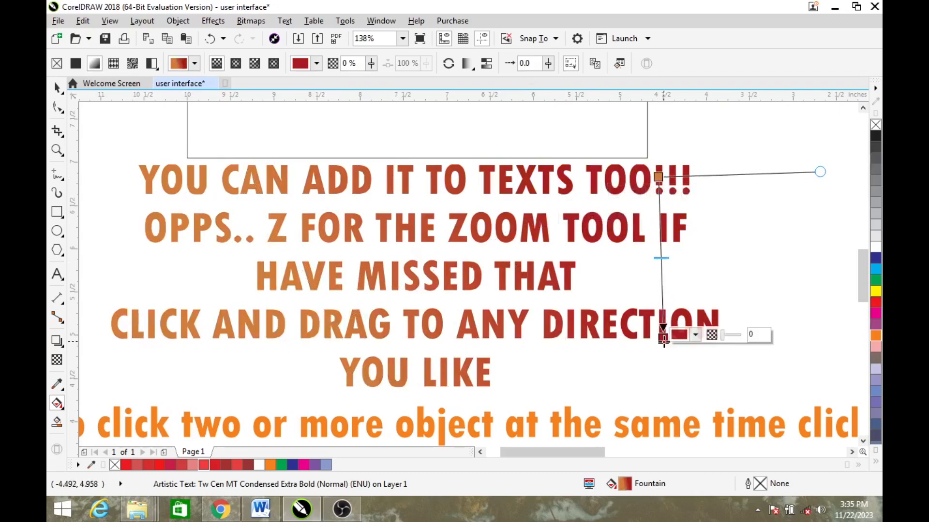
left_click_drag(516, 326, 281, 216)
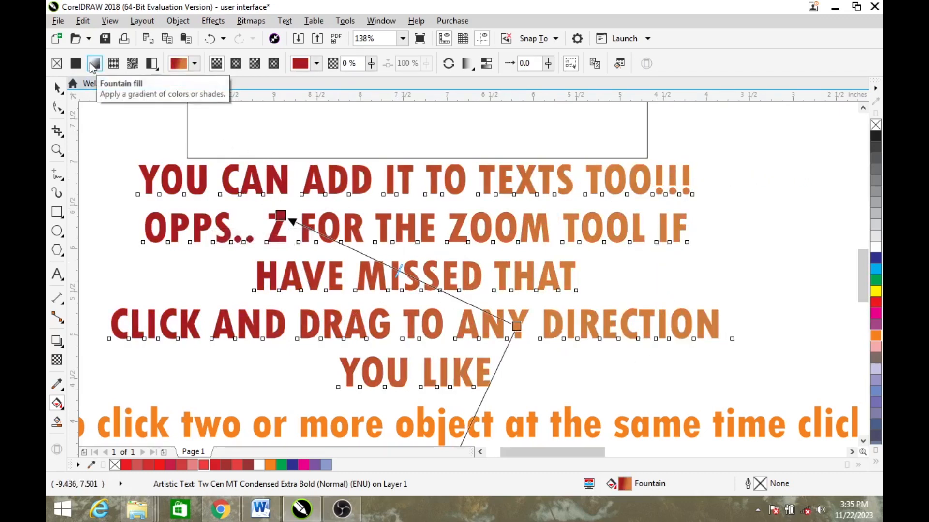
Step: Apply a vector pattern fill to the five-line text and choose the red and yellow pattern
left_click(112, 64)
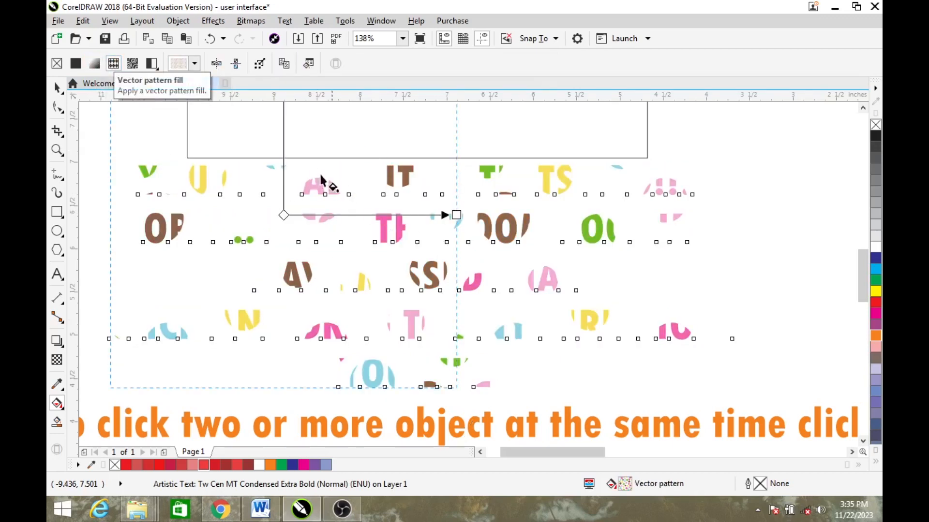
left_click(194, 65)
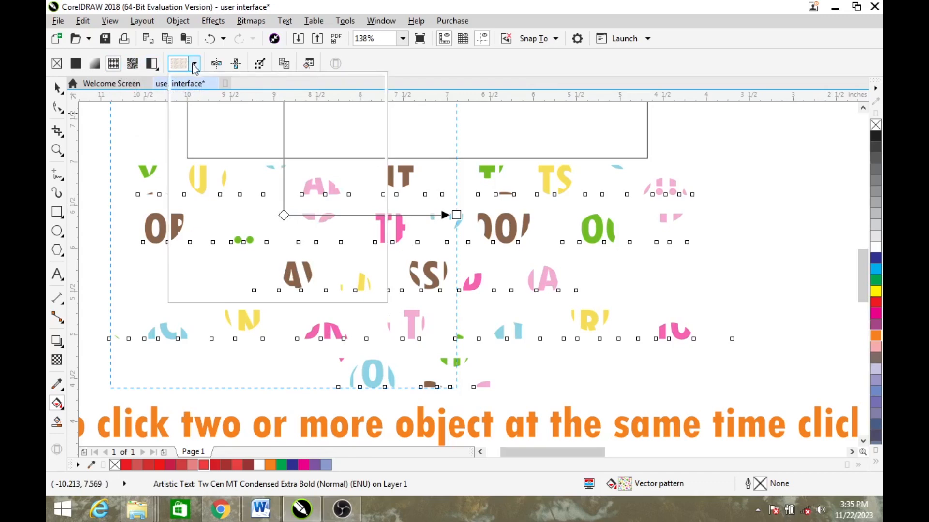
left_click(237, 140)
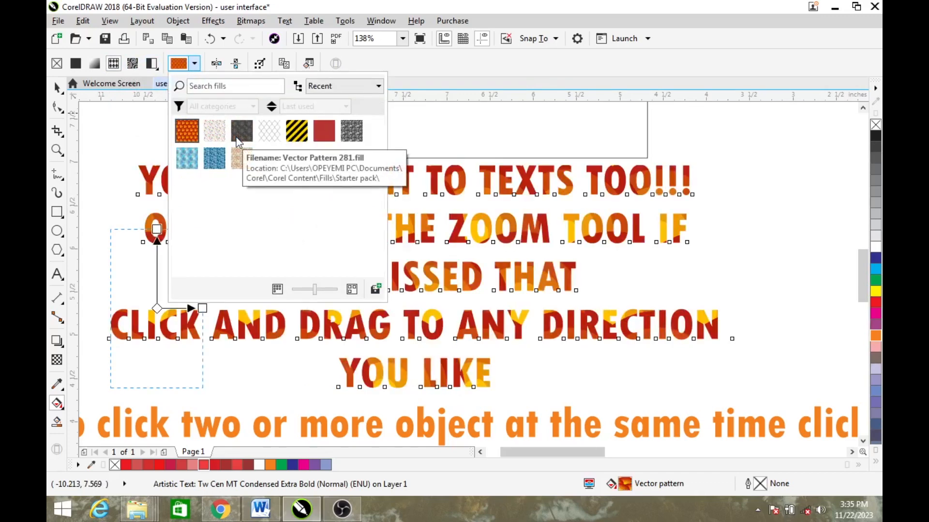
left_click(462, 177)
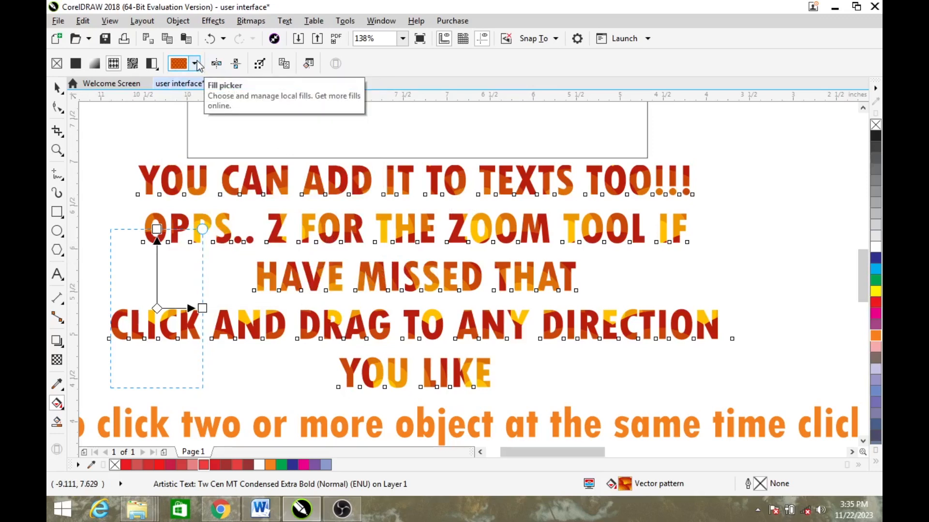
Step: Try other recent vector patterns on the five-line text, including the beige multicolored one, and finish with the light blue one
left_click(195, 63)
left_click(351, 134)
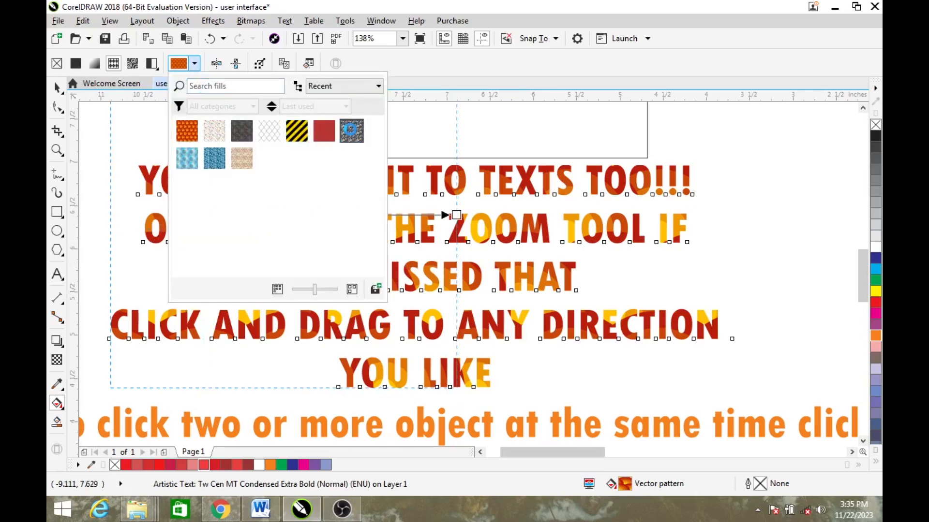
left_click(288, 131)
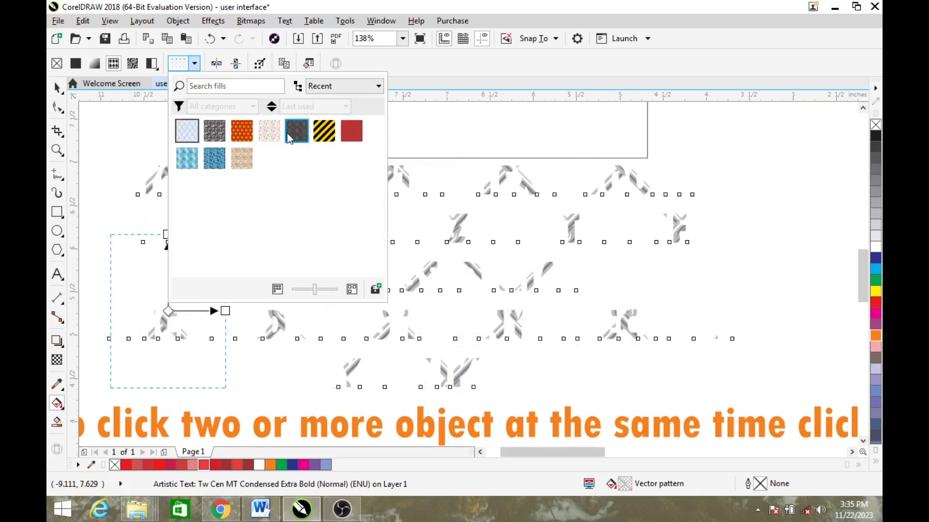
left_click(242, 157)
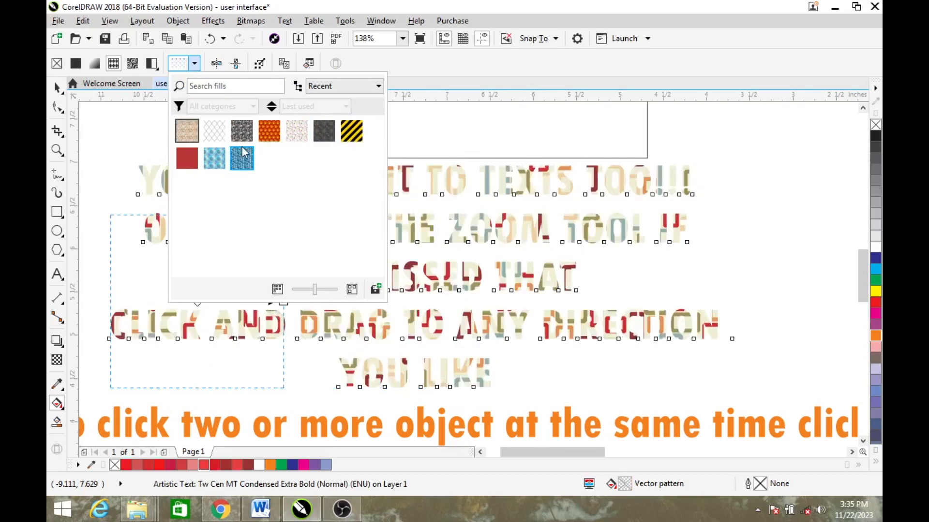
left_click(215, 158)
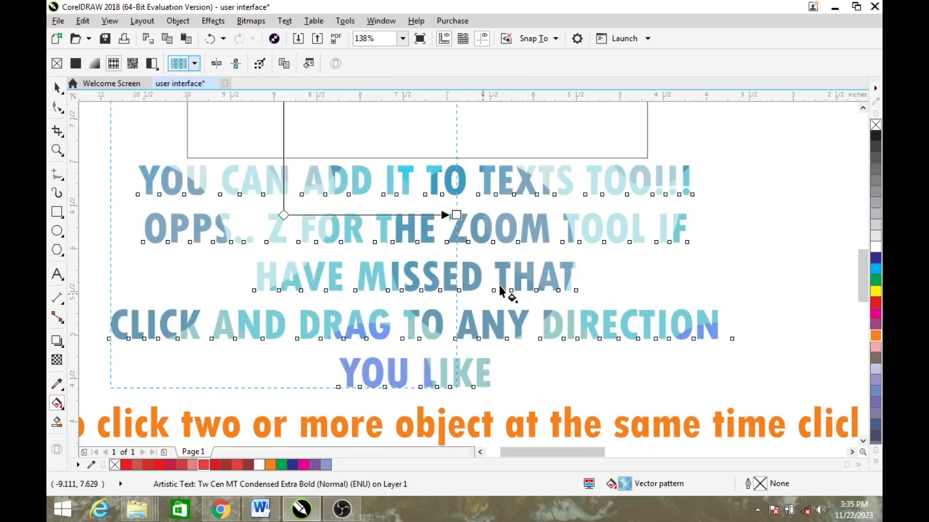
Step: Scale the blue-patterned text down to about 4.8 inches wide and add the closing line "I LOVE GRADIENTS ALOT!!!!"
left_click(57, 87)
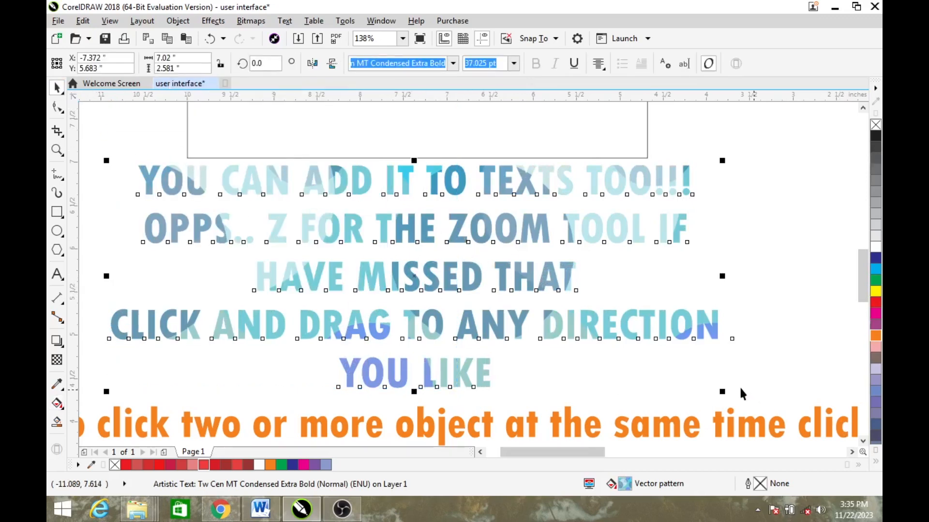
left_click_drag(724, 390, 613, 367)
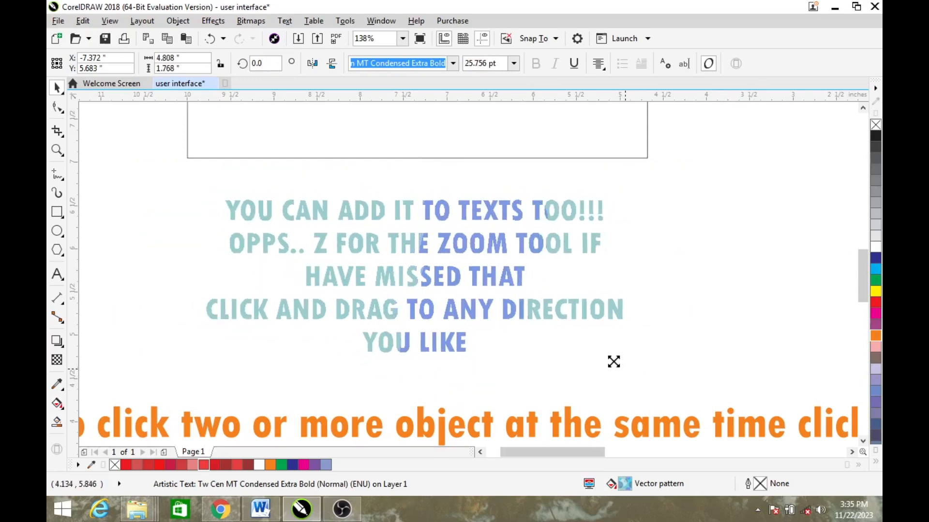
double_click(467, 346)
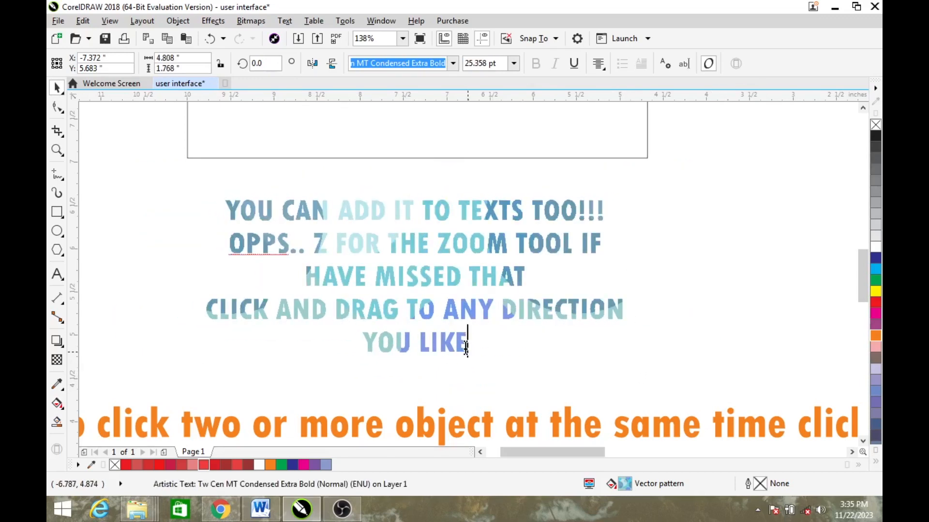
key("Return")
type("0")
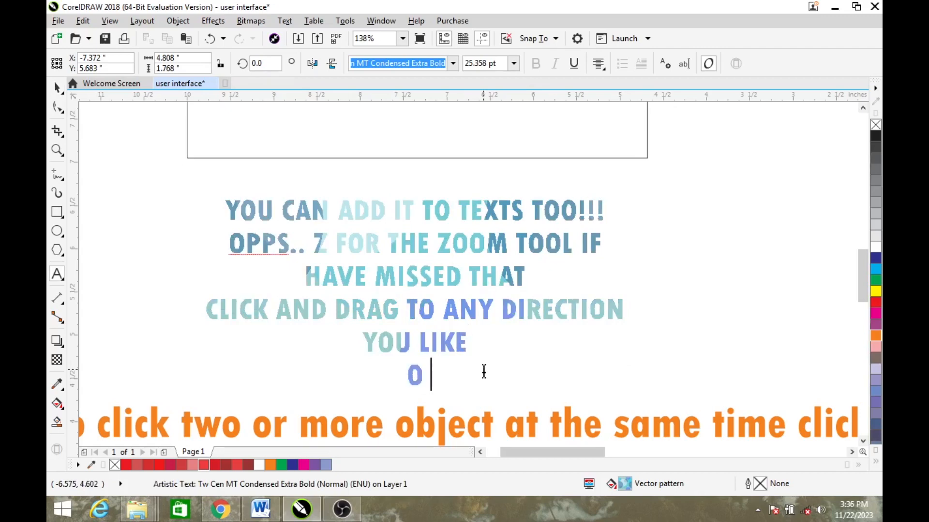
key("BackSpace")
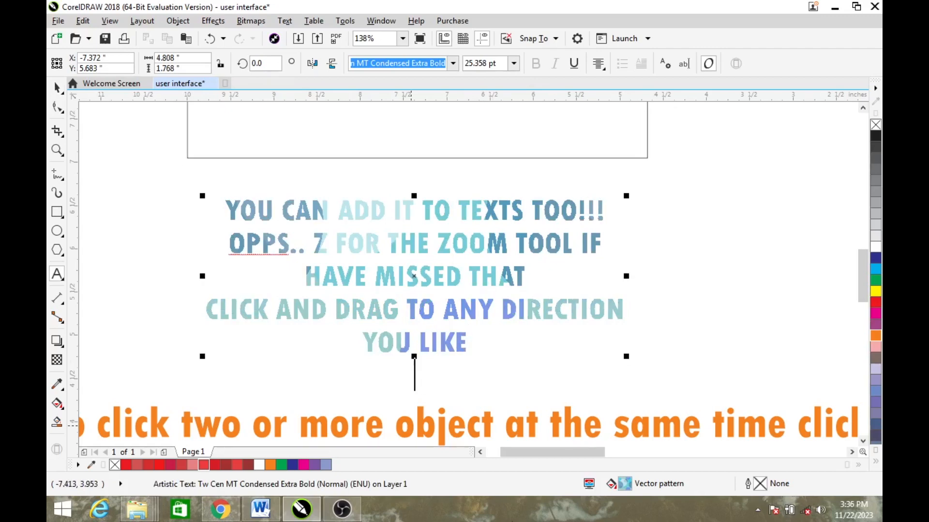
type("I LOVE G")
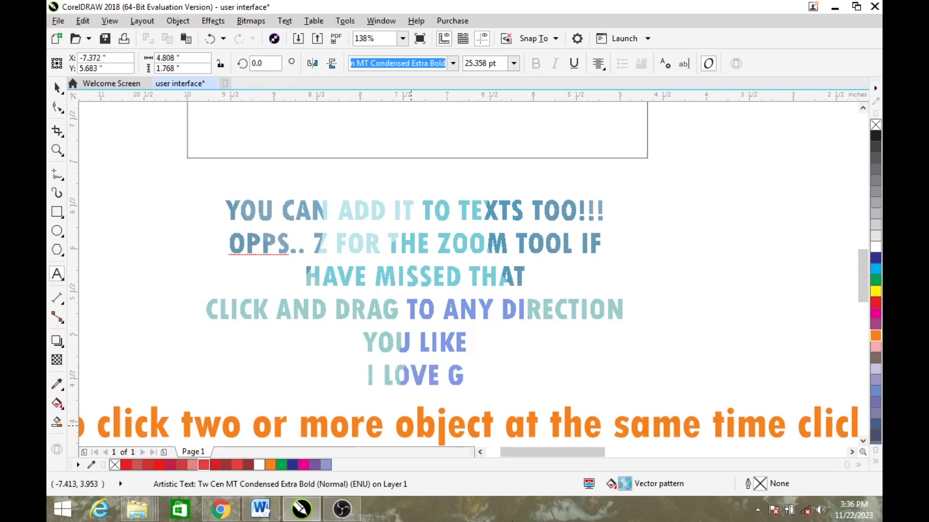
type("RADIENTS")
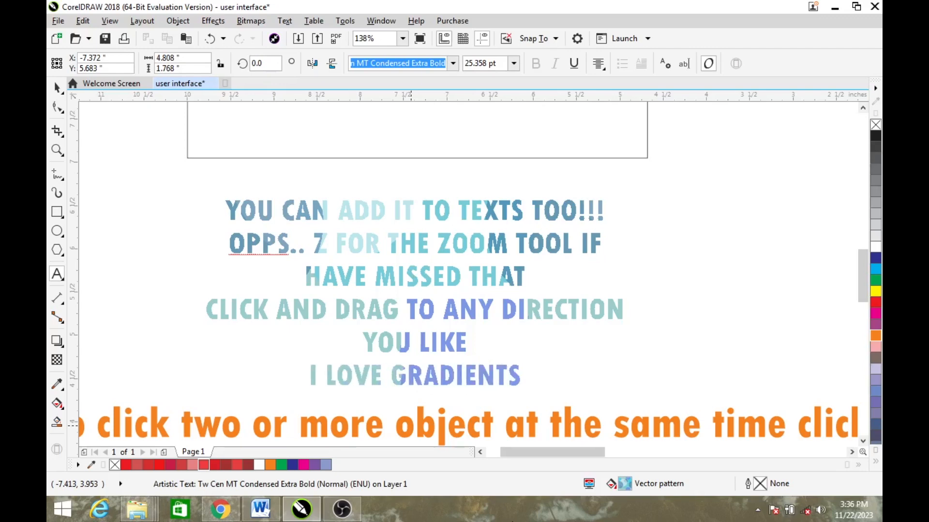
type(" ALOT")
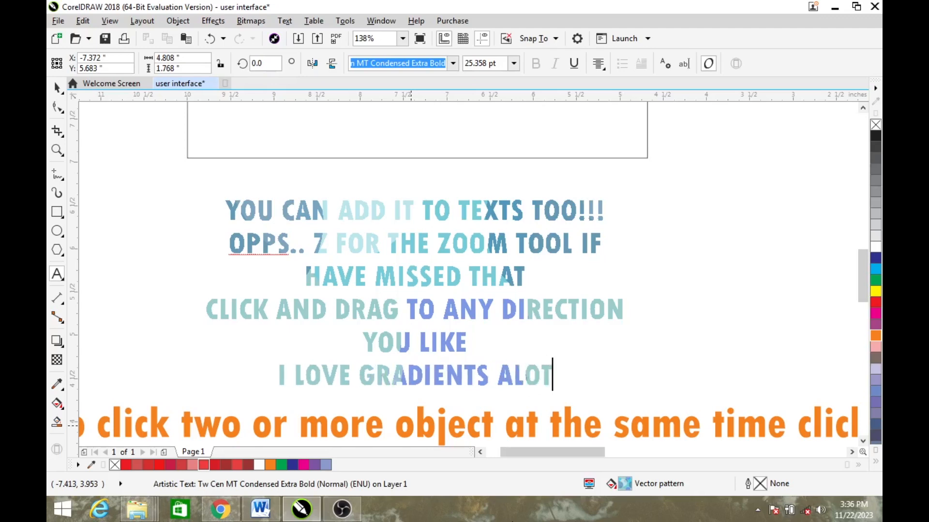
type("!!!!")
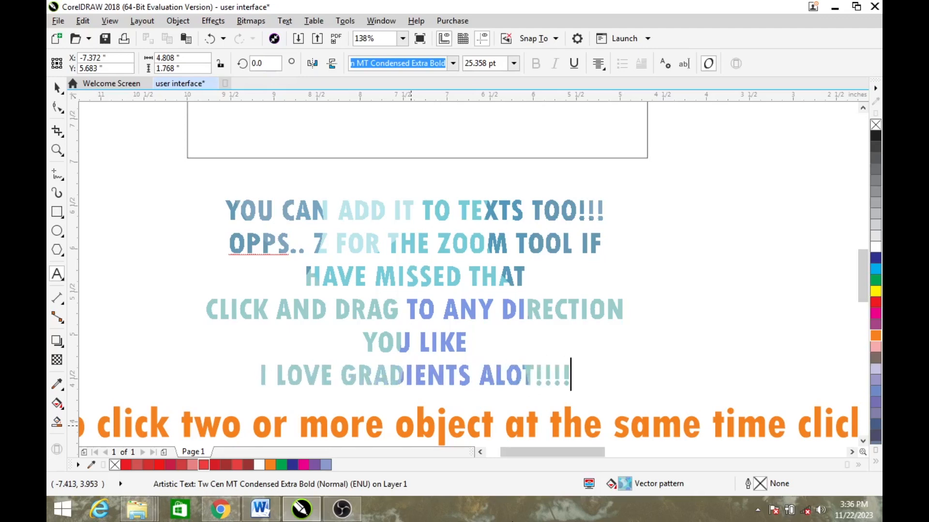
key("ctrl+space")
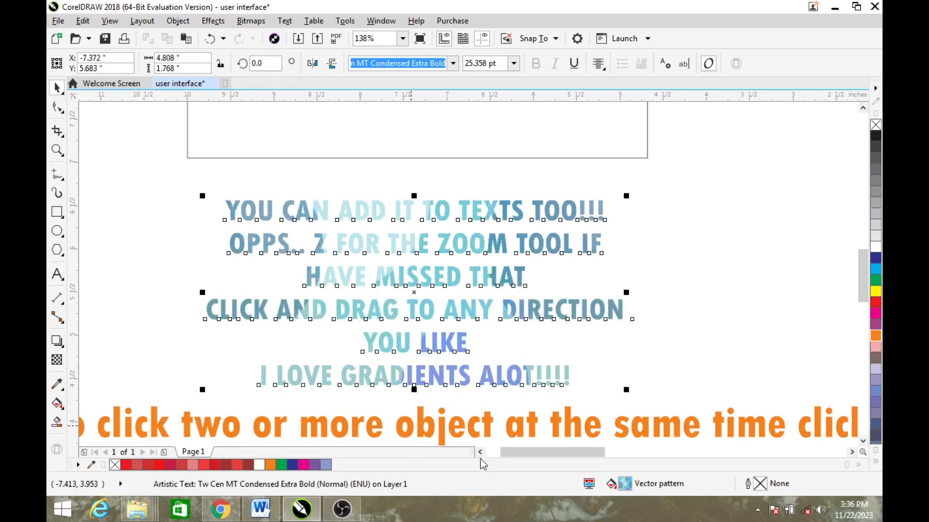
Step: Try a two-color pattern fill in orange and dark red on the six-line text
left_click(56, 403)
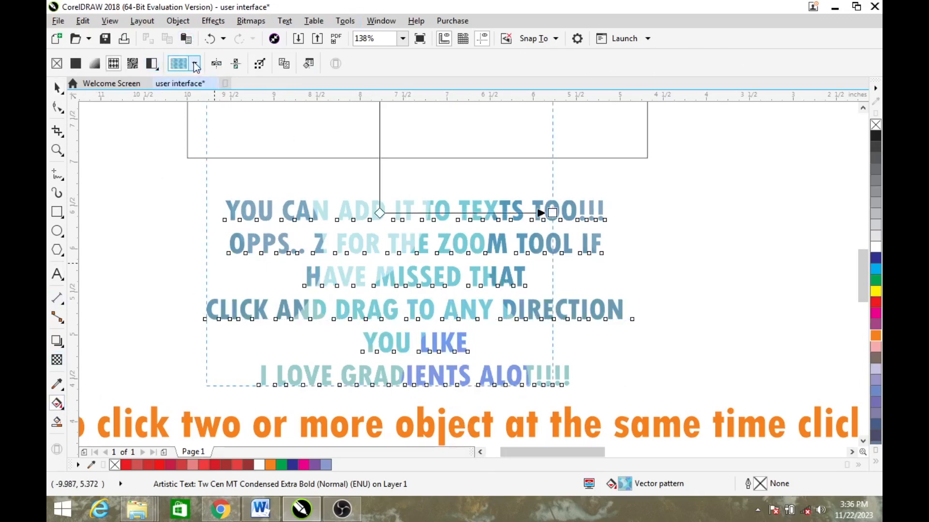
left_click(195, 64)
left_click(194, 64)
left_click(154, 68)
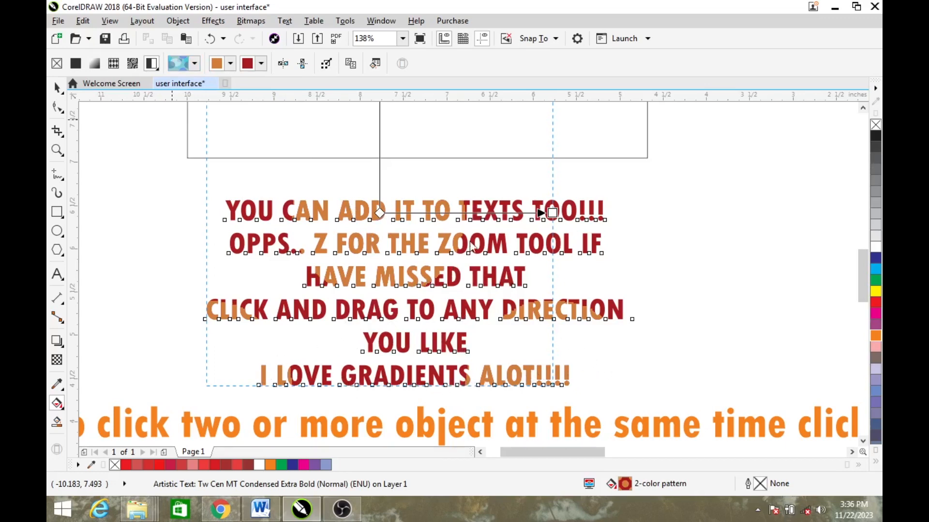
left_click(260, 64)
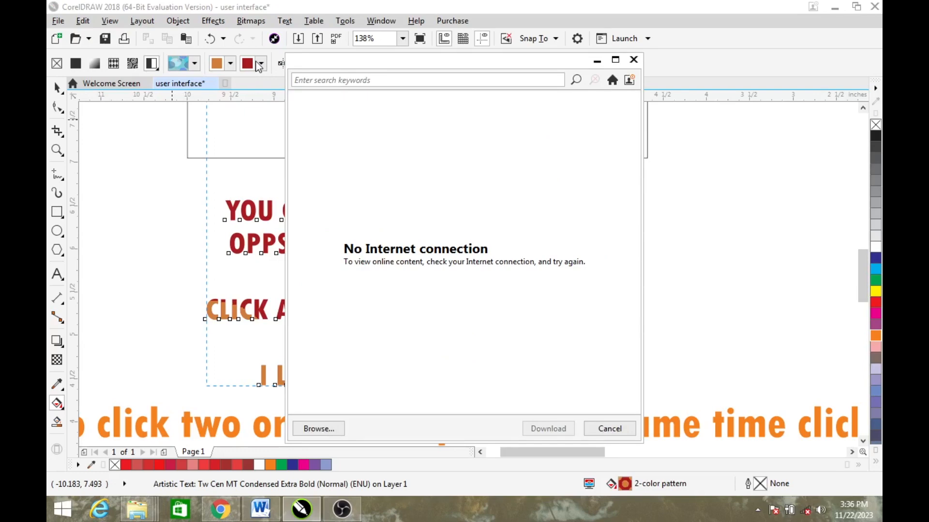
left_click(633, 61)
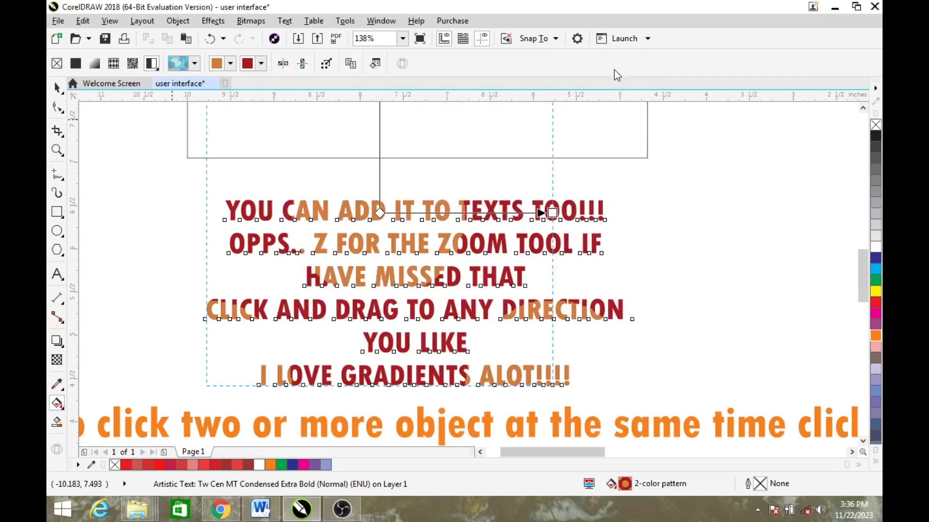
left_click(232, 63)
left_click(193, 65)
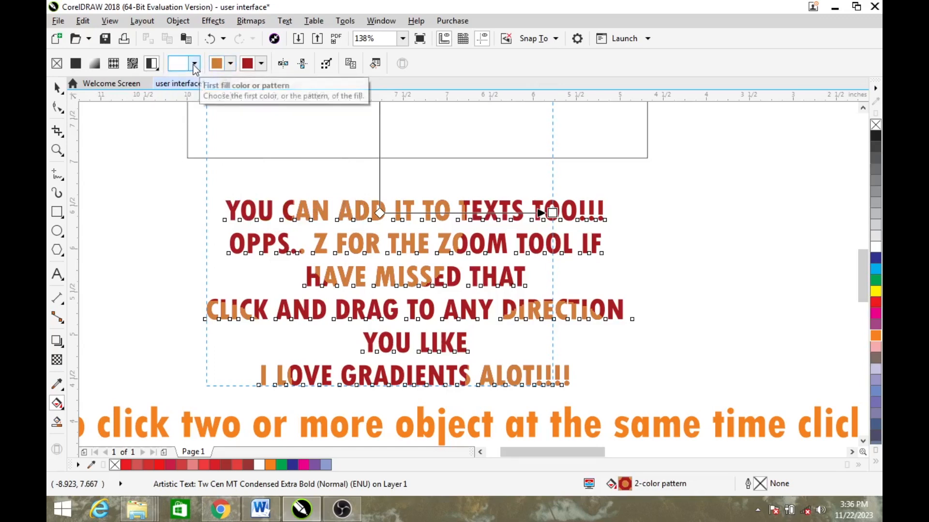
Step: Apply a texture fill to the six-line text, try the gray sample texture, and finish with the blue and pink one
left_click(156, 71)
left_click(176, 95)
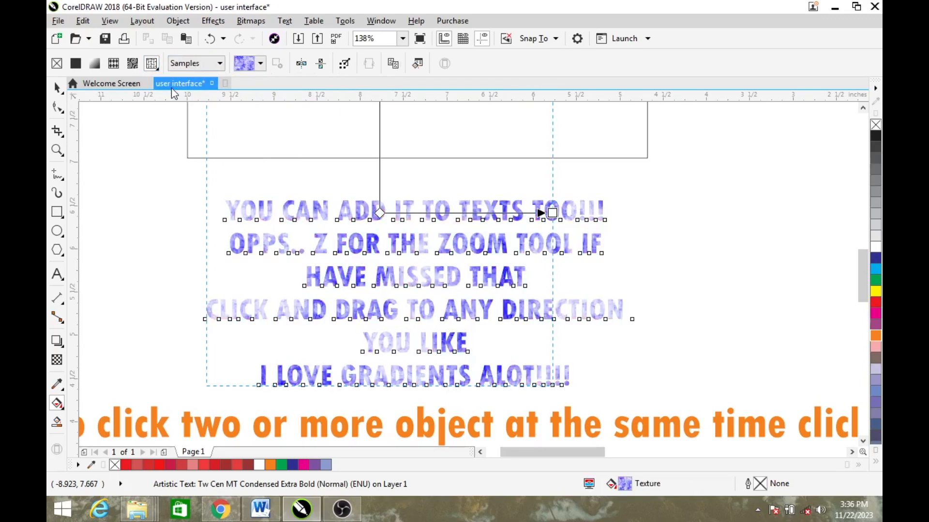
left_click(260, 63)
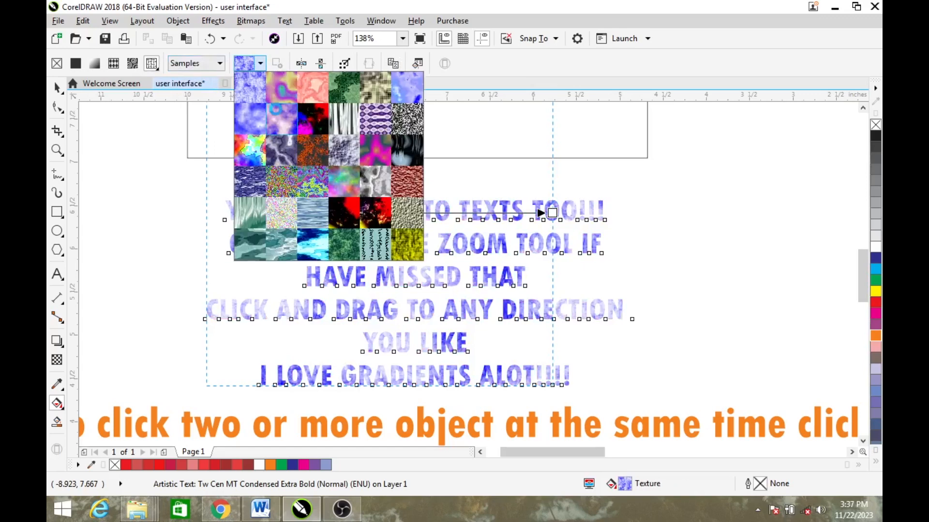
left_click(274, 108)
left_click(260, 63)
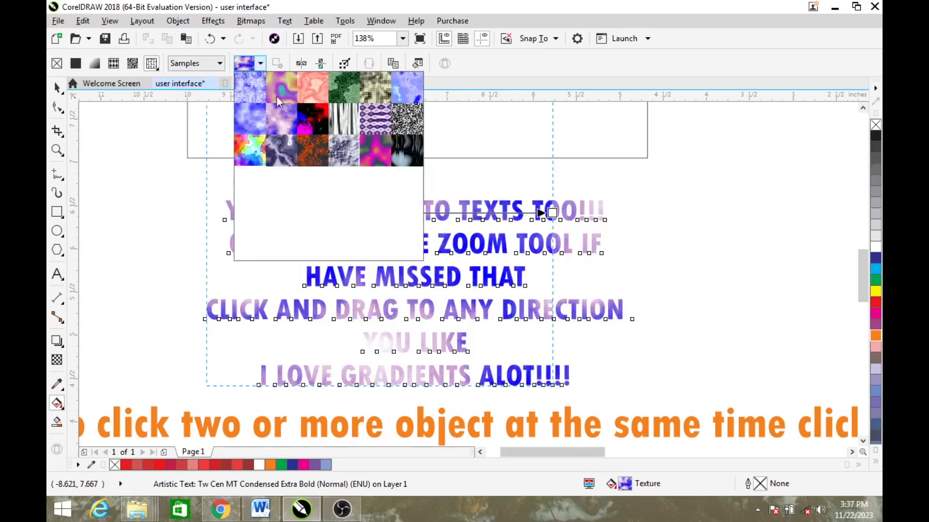
left_click(372, 180)
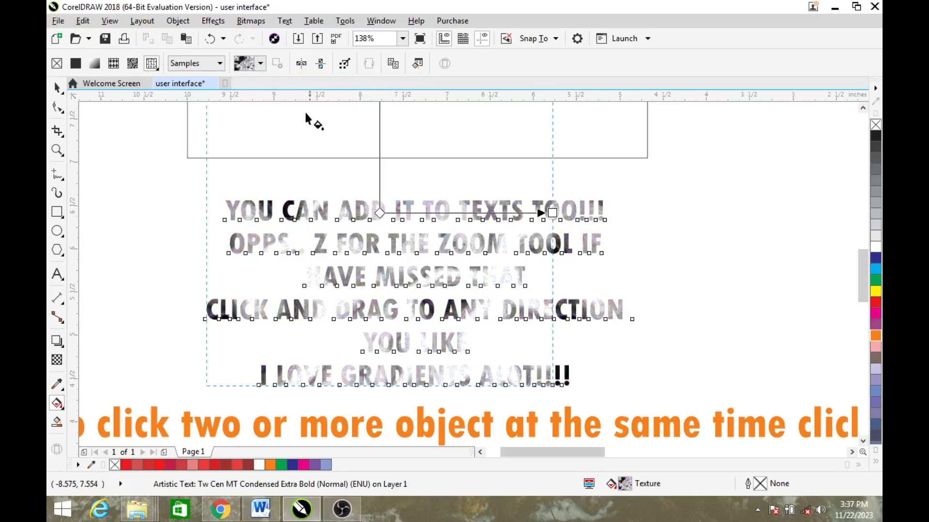
left_click(264, 65)
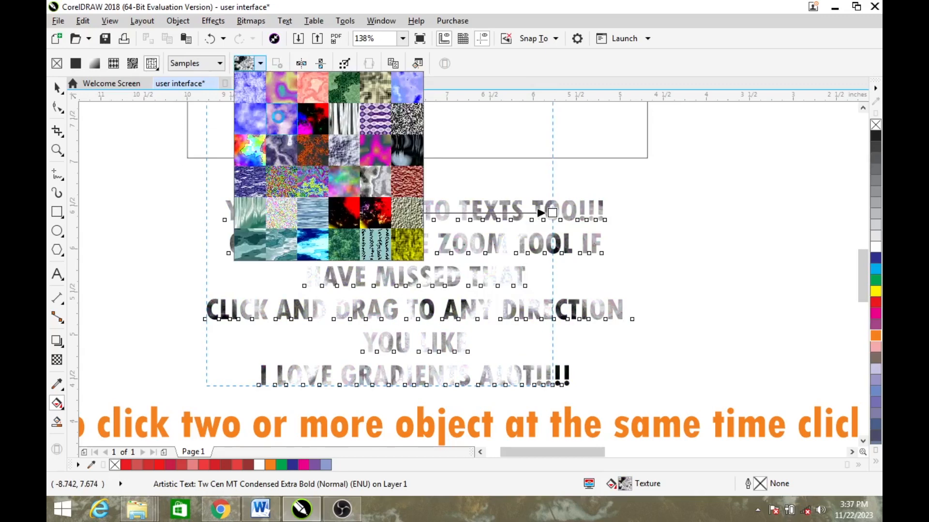
left_click(278, 119)
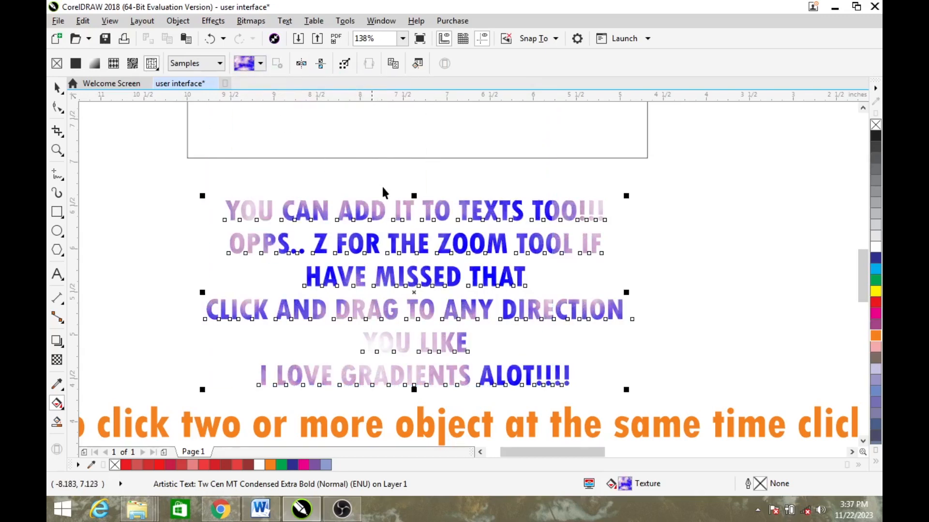
key("space")
left_click(356, 176)
Step: Duplicate the five-line "THERE SO MANY PATTERNS HERE" caption just below the original
key("z")
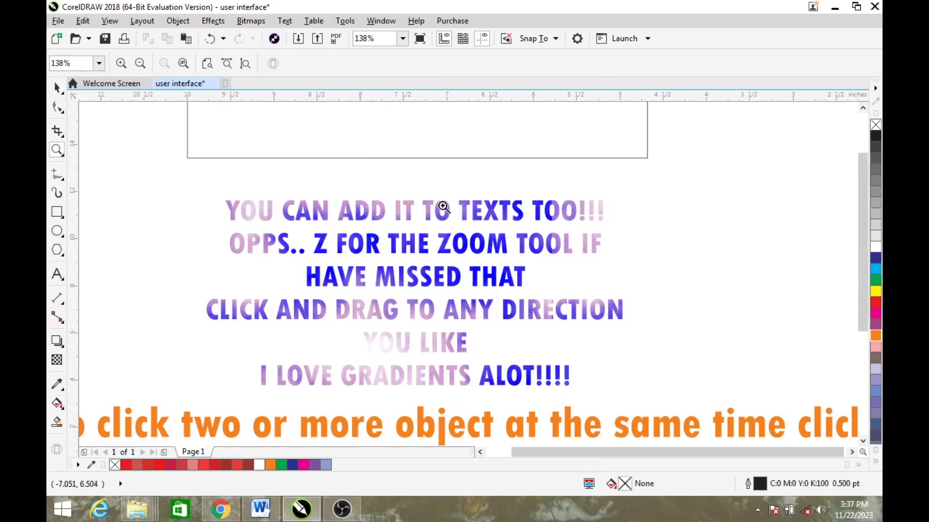
scroll(443, 204, "down", 3)
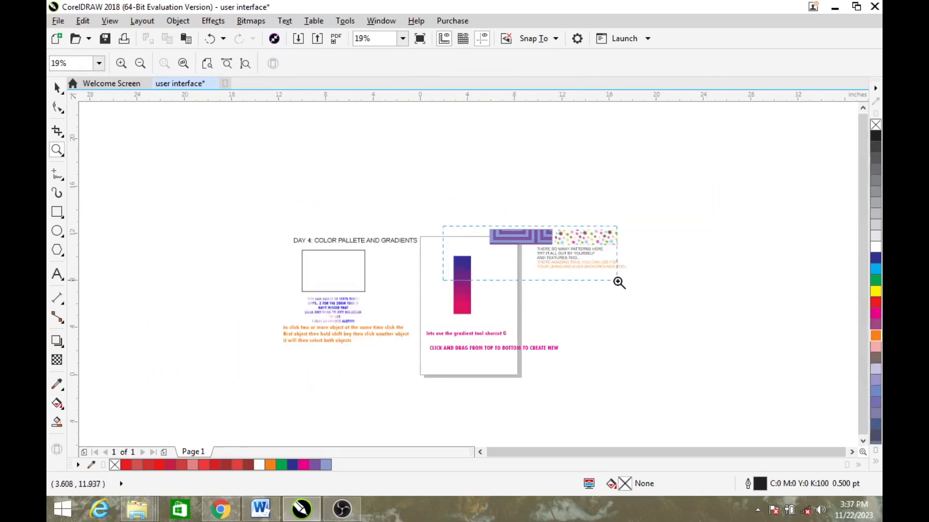
scroll(526, 248, "up", 1)
key("space")
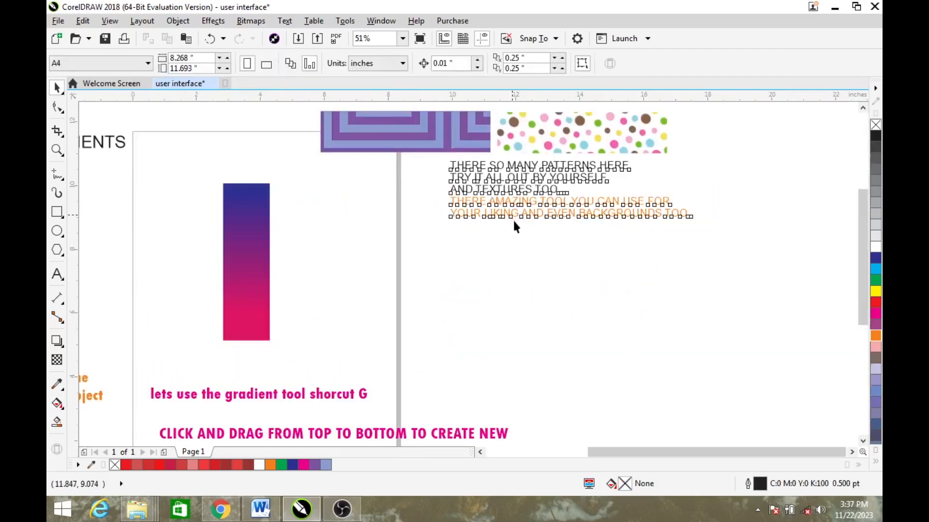
left_click_drag(513, 219, 485, 293)
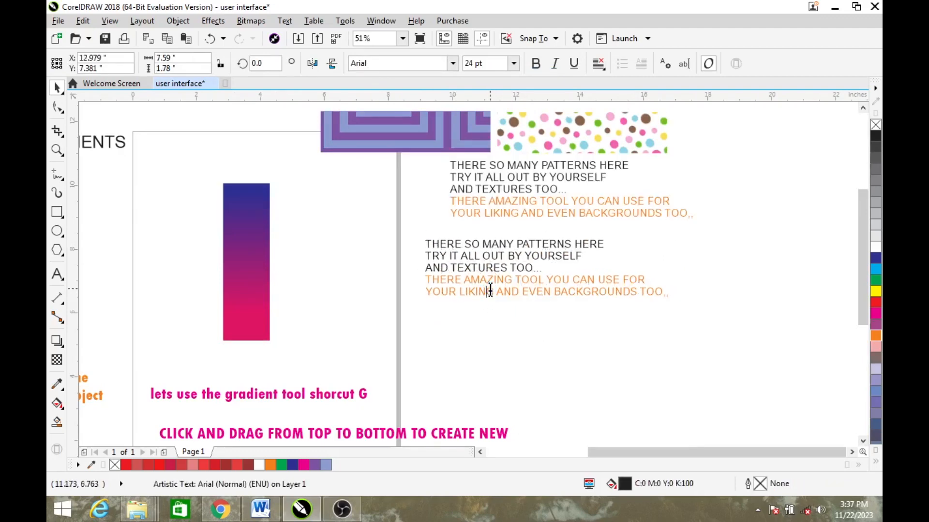
Step: Replace the duplicated caption's text with "ALRIGHT GUYS" and "LETS PROCEED TO THE NEXT VIDEO......" on two lines
double_click(498, 286)
key("ctrl+a")
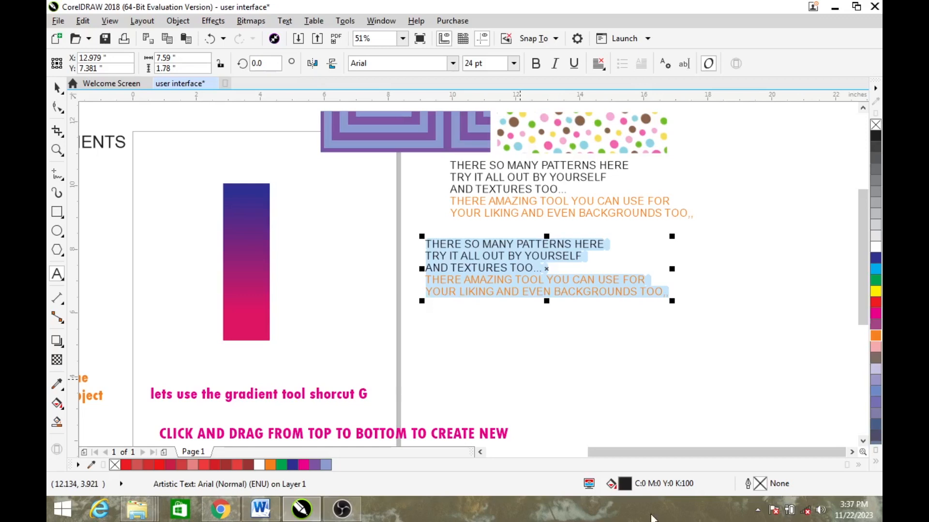
type("ALR")
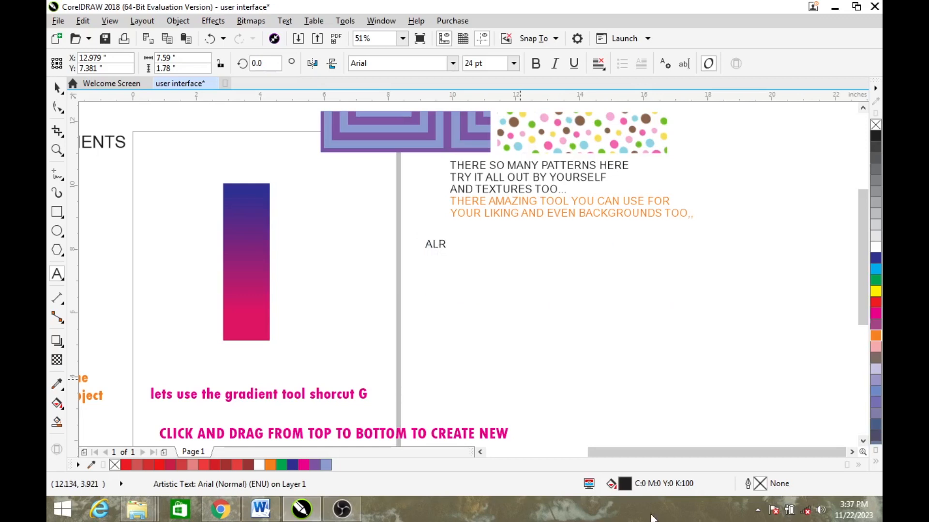
type("IGHT GUYS LETS PROCEED TO THE NEXT VIDEO......")
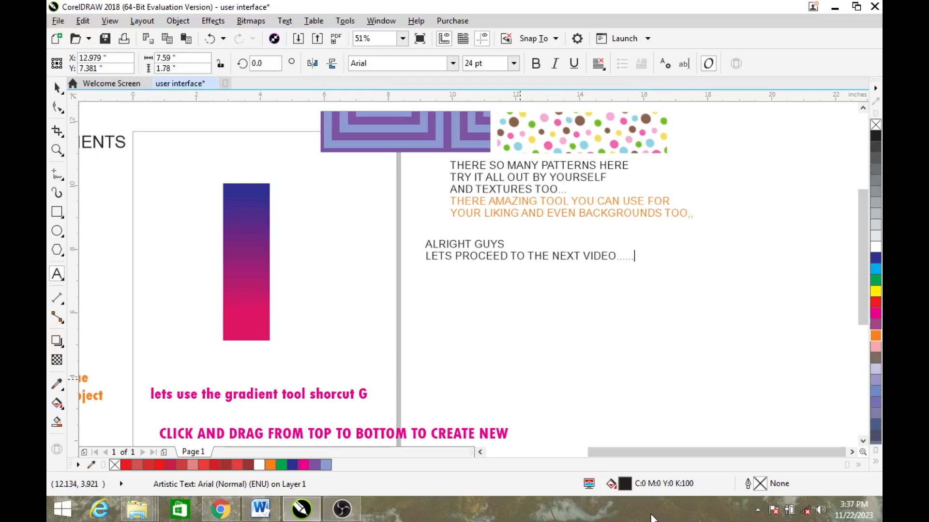
key("ctrl+space")
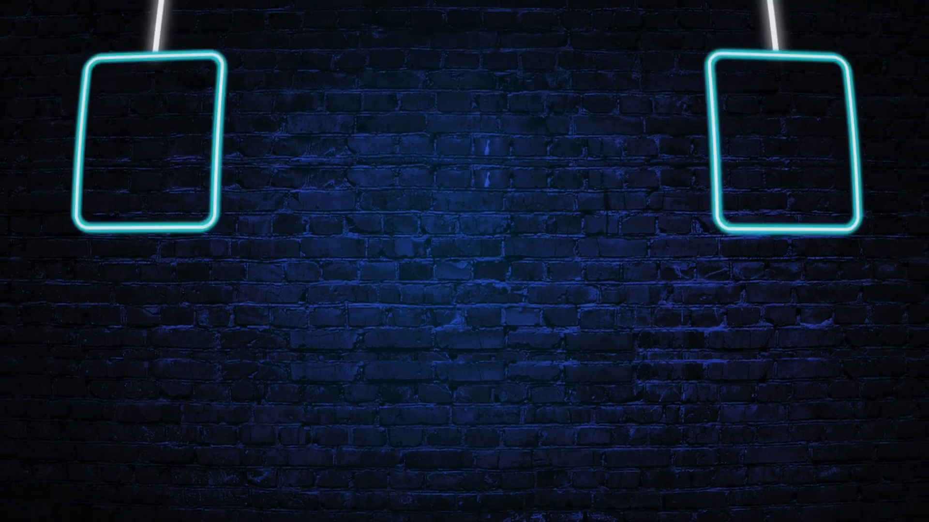